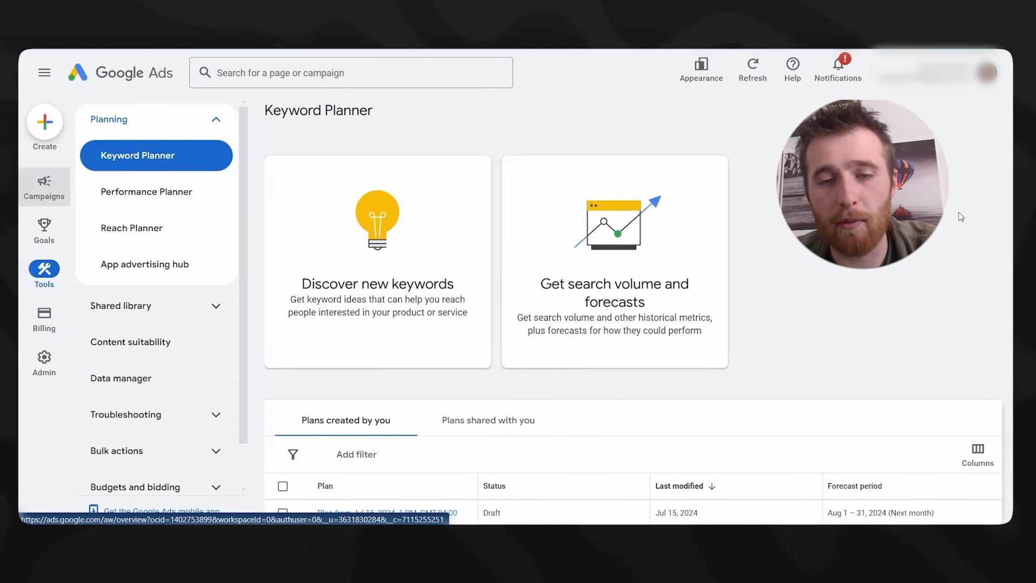
- Start discovering new keywords, view the website-based starting option, and return to starting with keywords
click(364, 265)
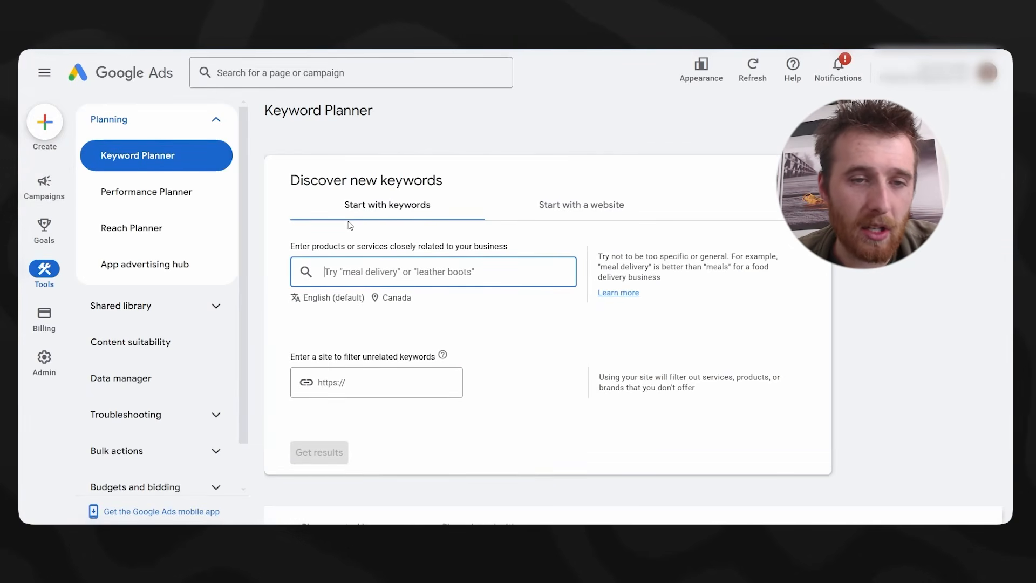
click(536, 217)
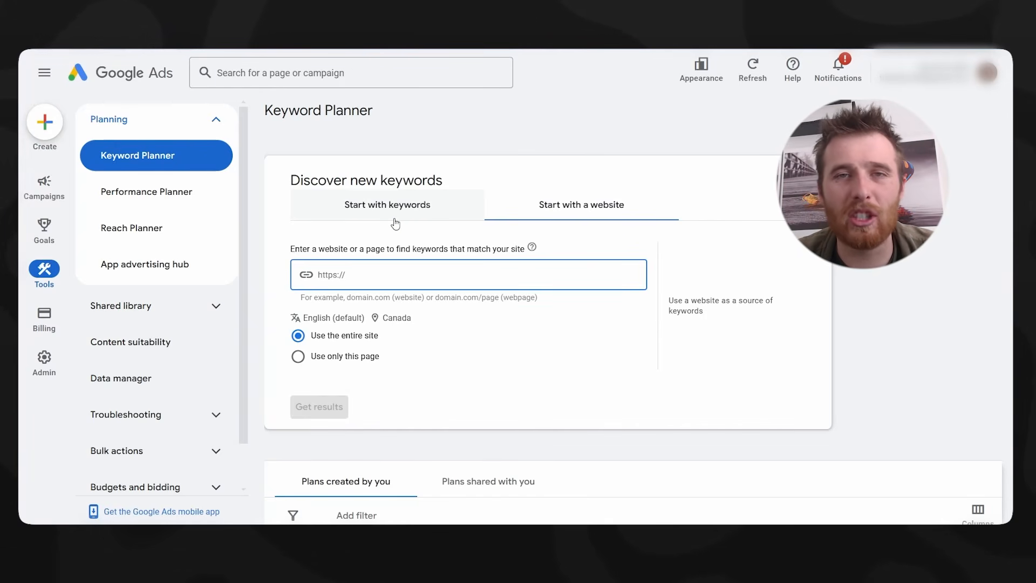
click(392, 224)
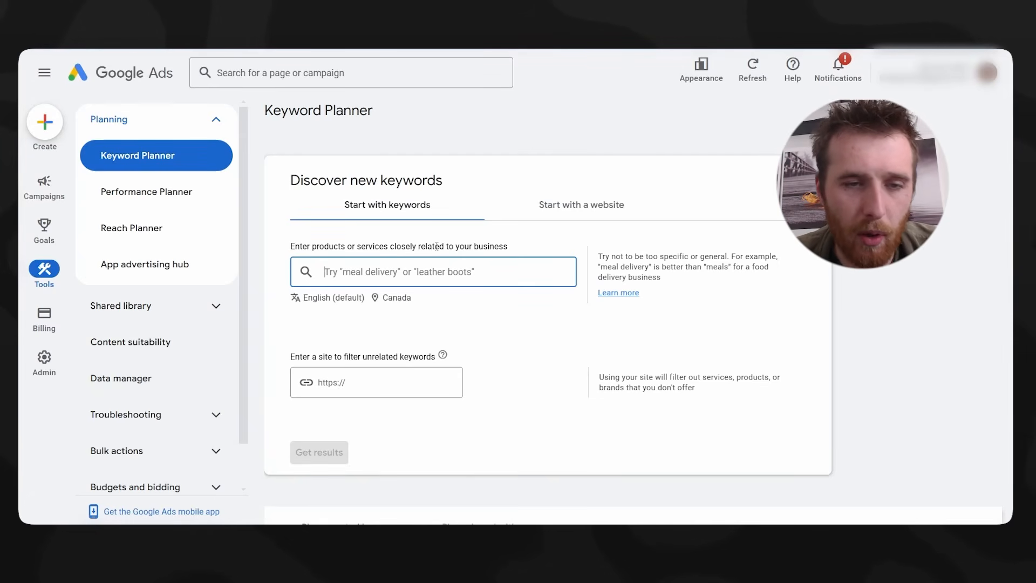
- Add "pool installation", "vinyl pool installation" and "local pool installation" as the seed keywords
text(pool )
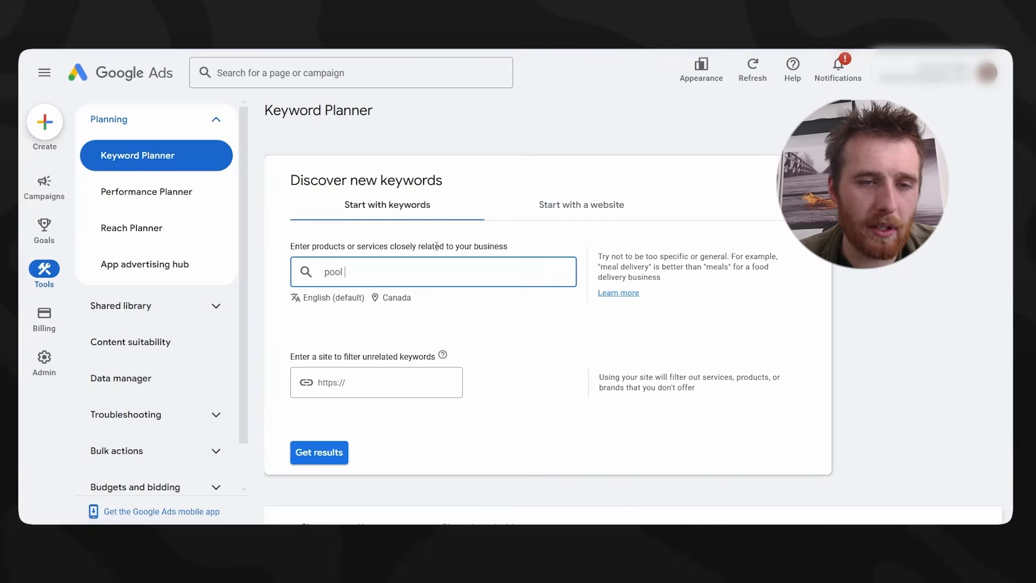
text(installation)
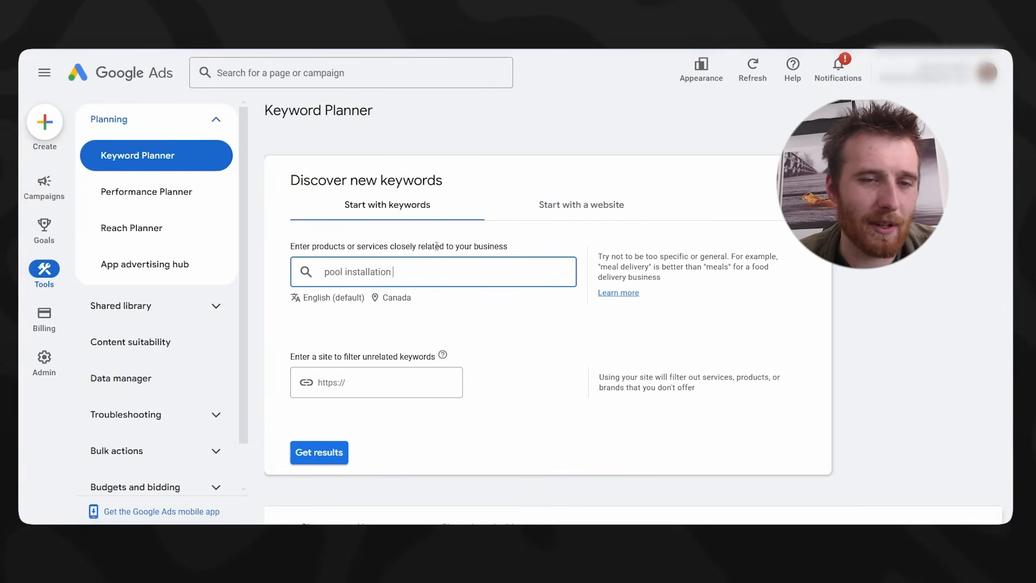
key(Return)
text(viny)
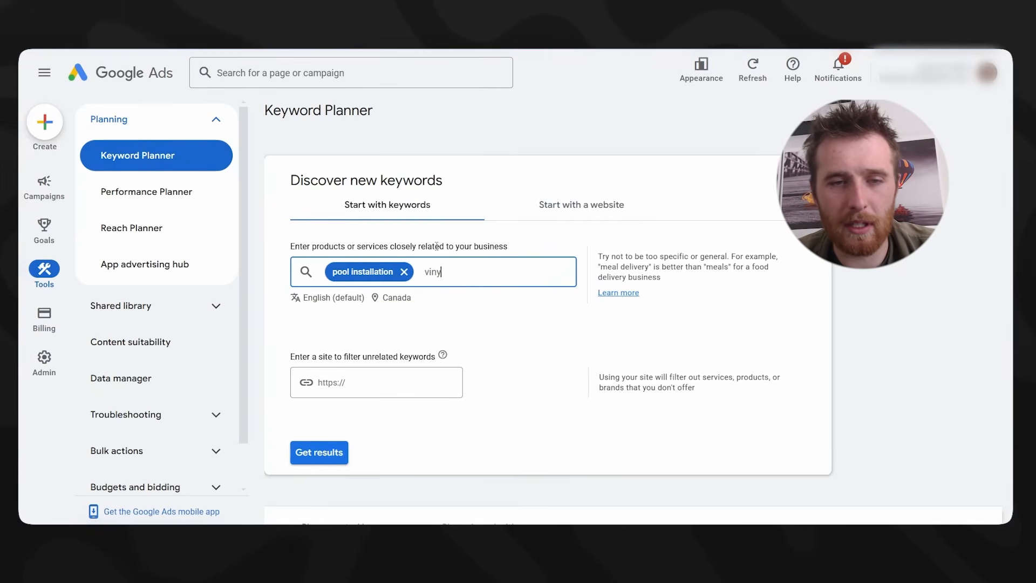
text(l pool installation)
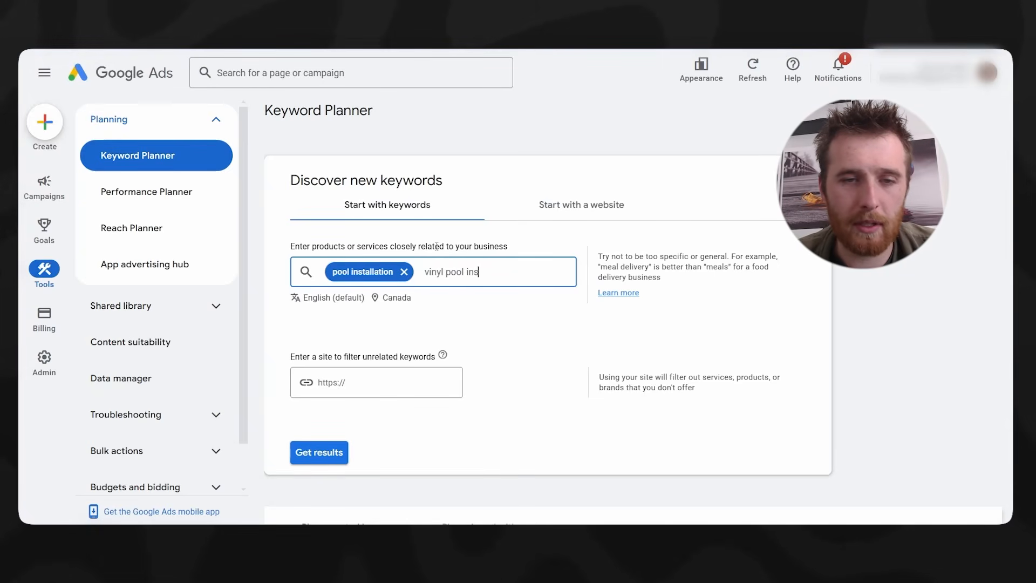
key(Return)
text(local pool installation)
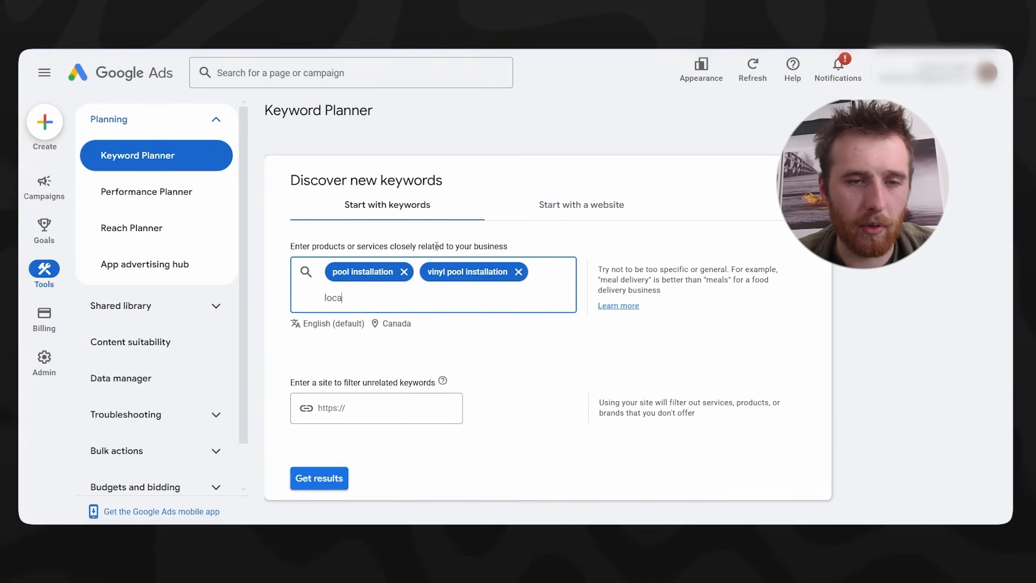
key(Return)
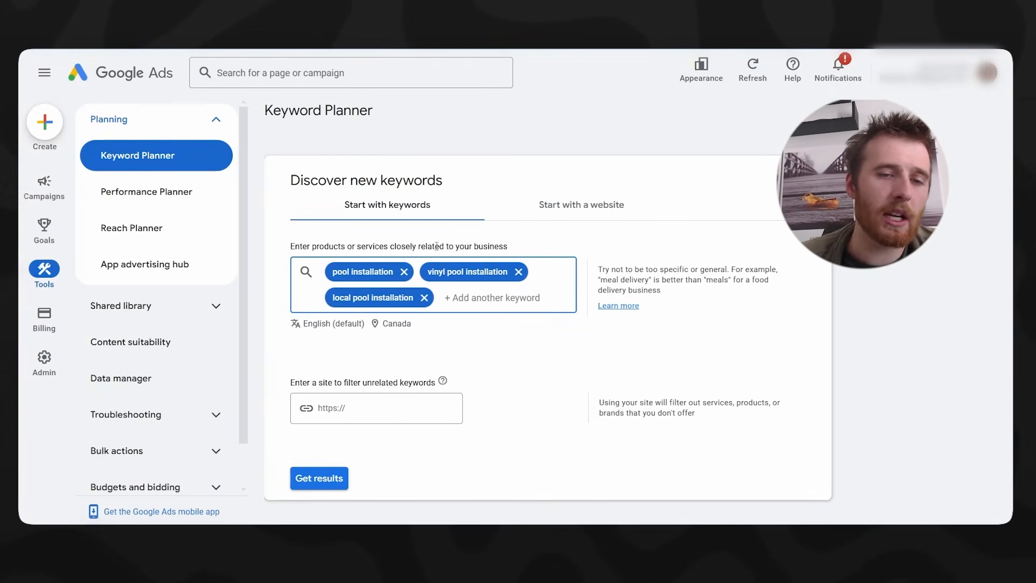
- Check the available languages and replace the Canada target location with Hamilton, Ontario, Canada
click(330, 324)
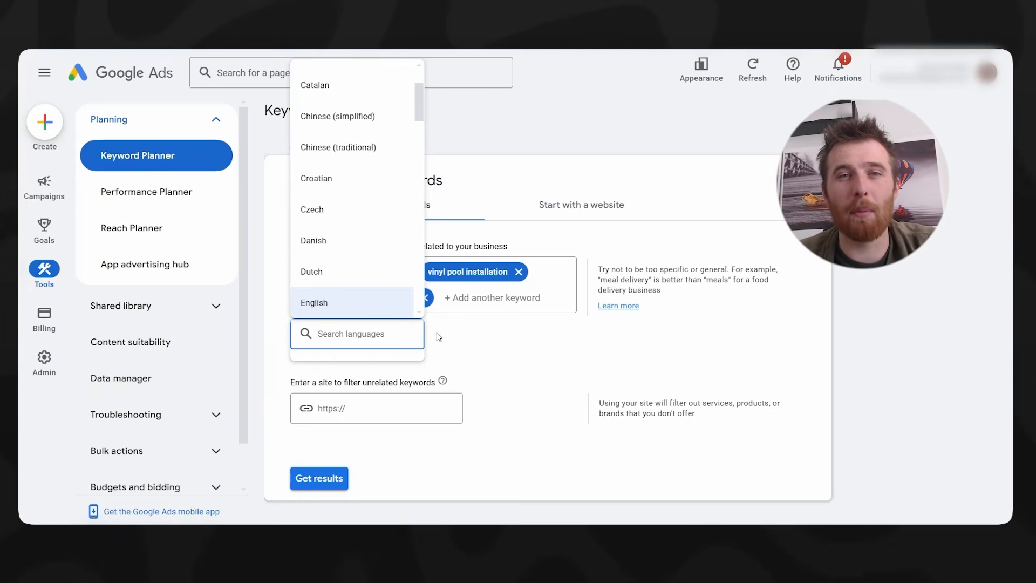
click(513, 362)
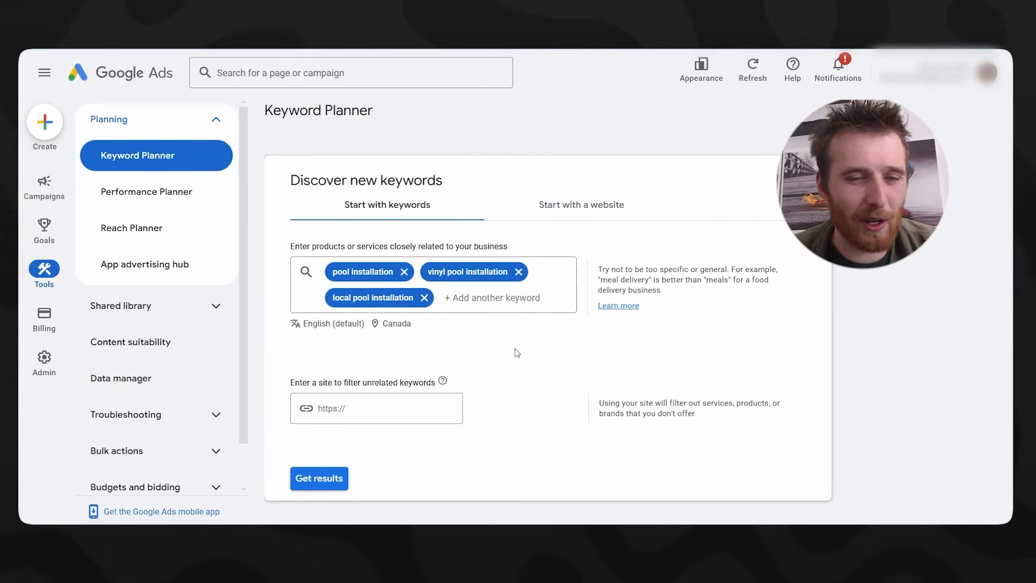
click(389, 330)
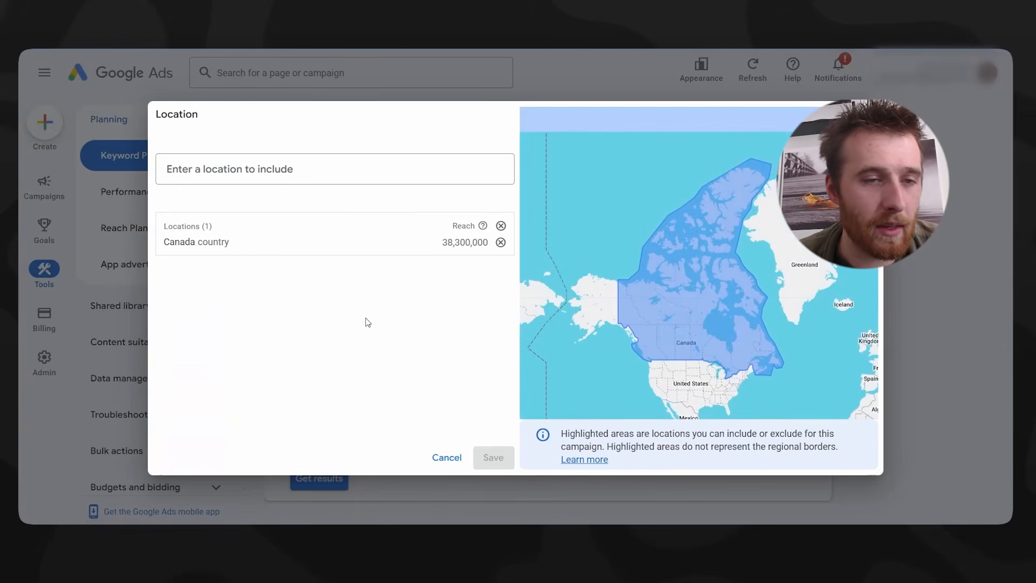
click(501, 242)
click(347, 182)
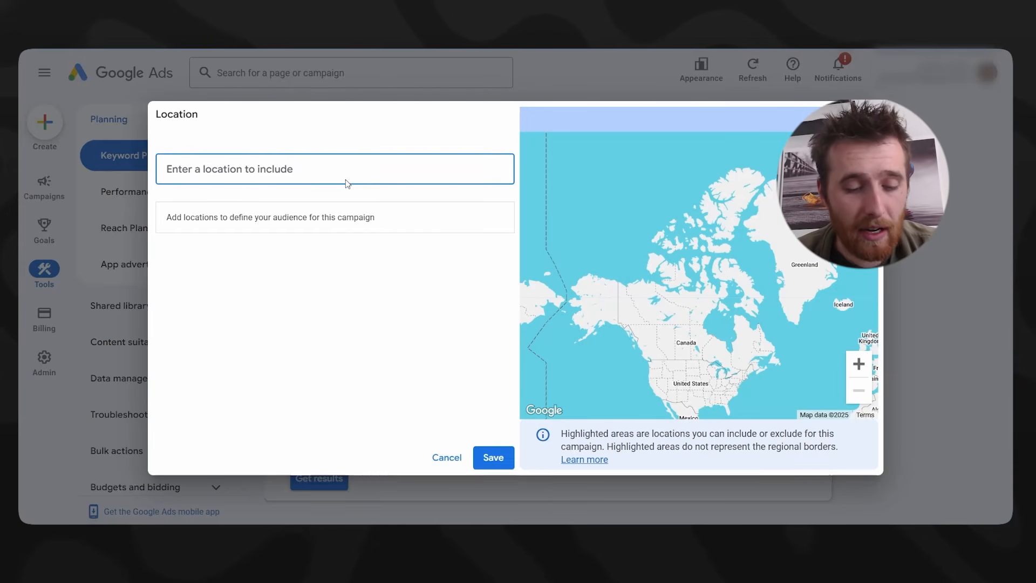
text(hamilton)
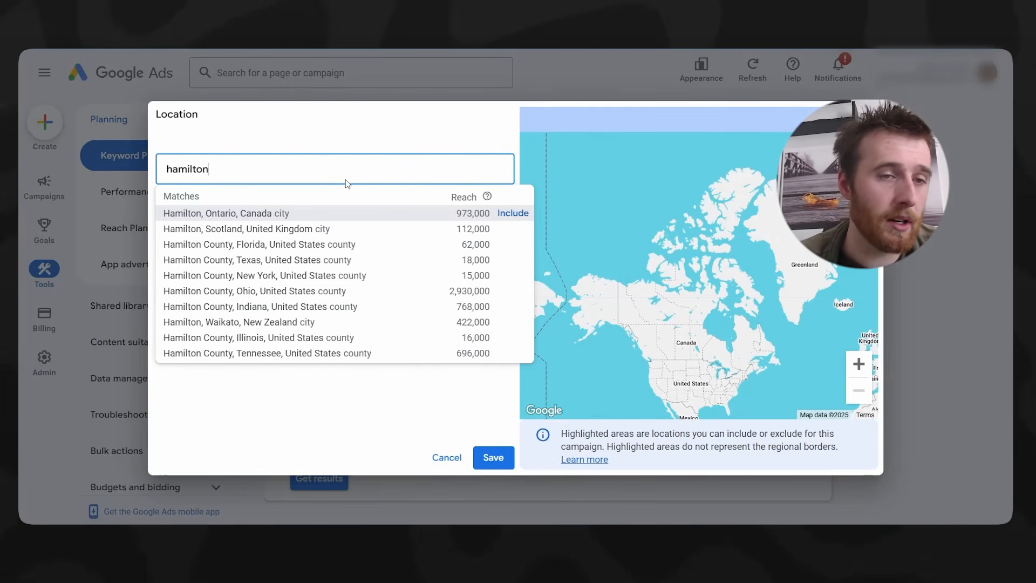
click(513, 213)
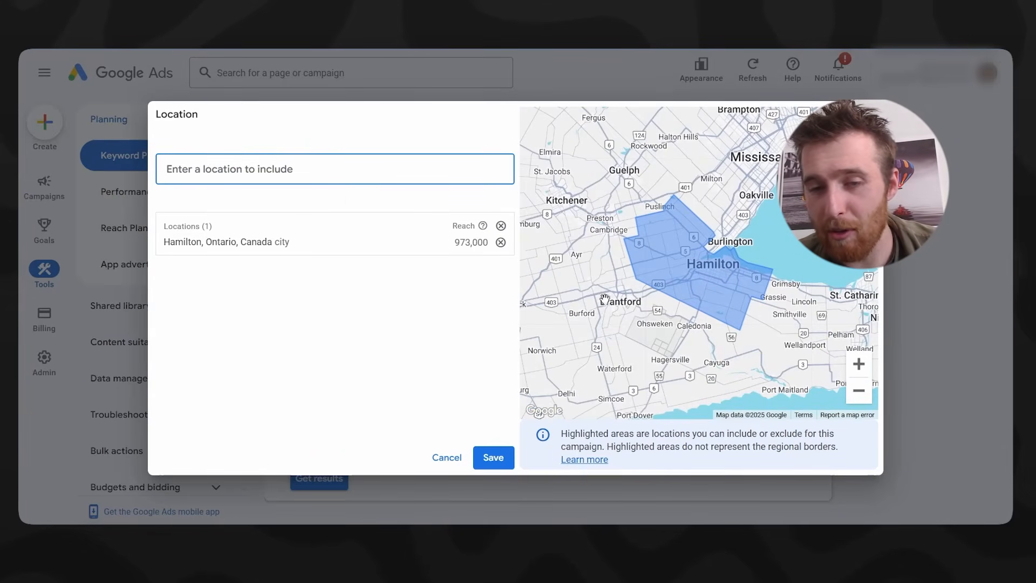
- Add the United States as a second location, save the locations and generate the keyword ideas
text(usa)
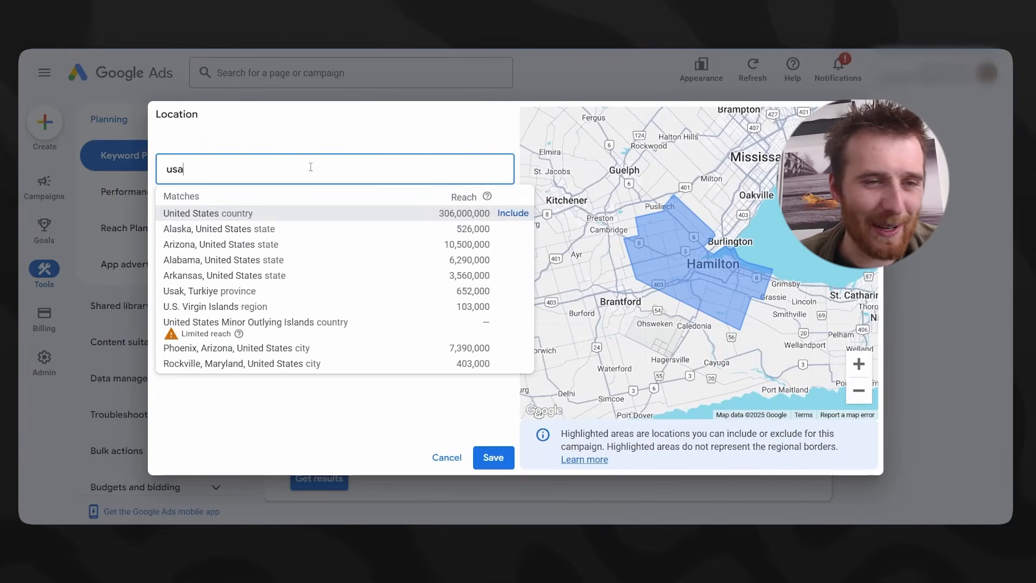
click(512, 214)
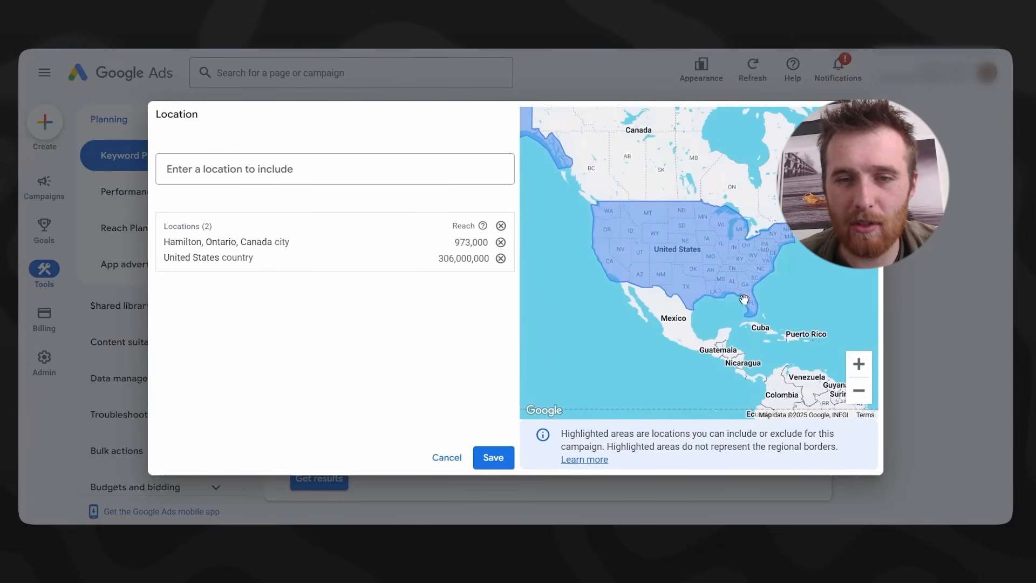
scroll(734, 289, down, 2)
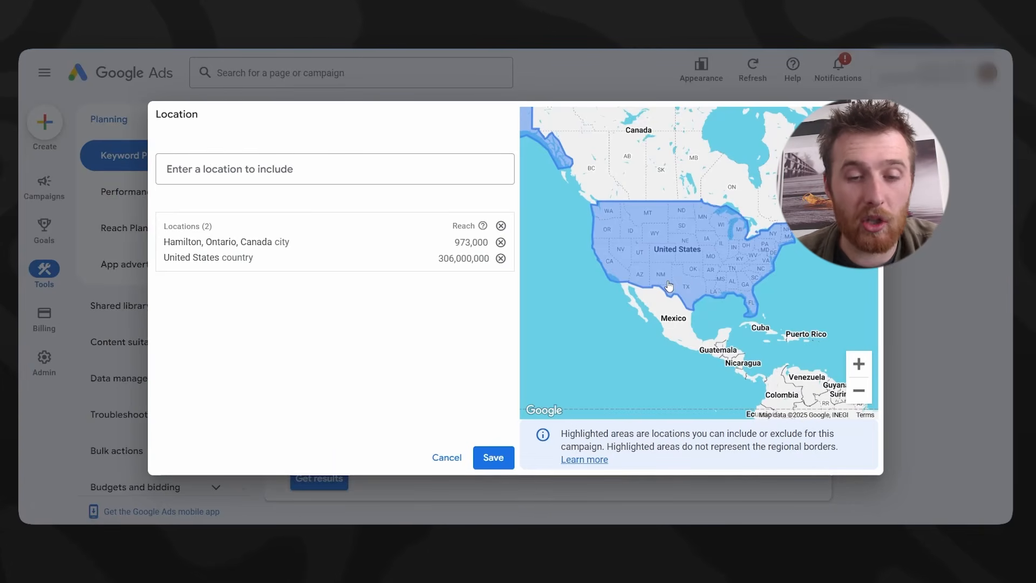
click(490, 457)
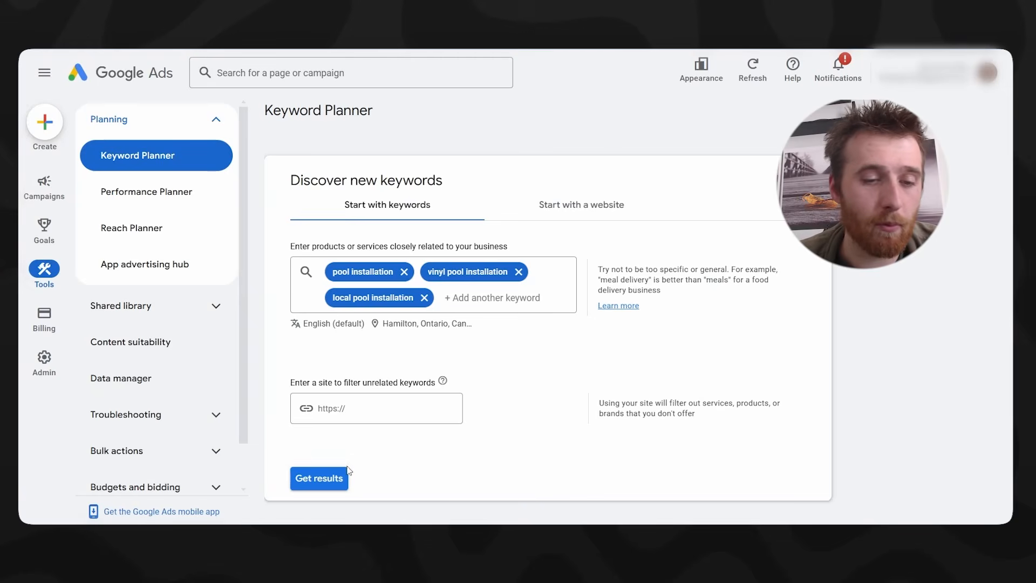
click(308, 485)
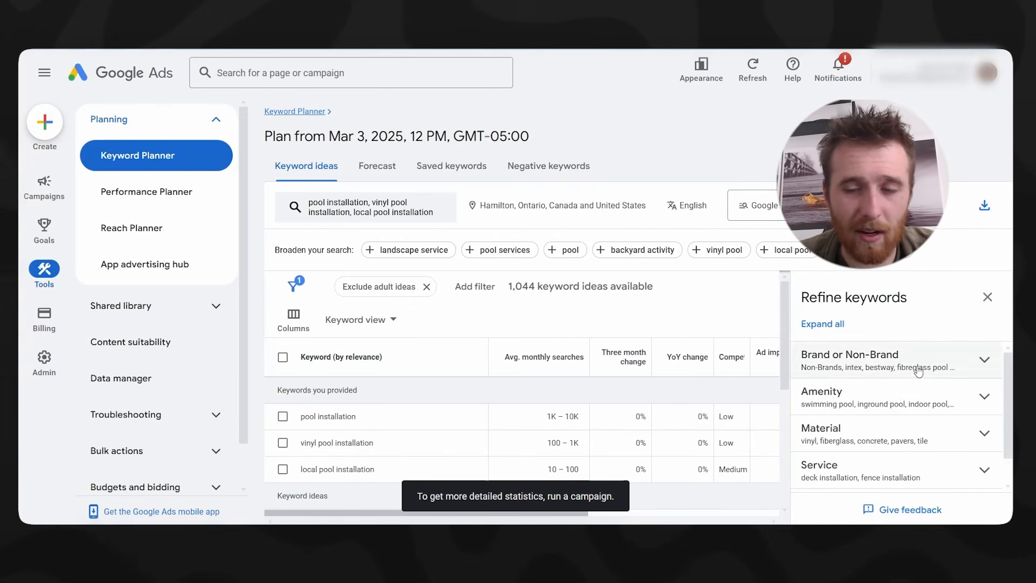
- Exclude the Brand and Other Brands groups within the Brand or Non-Brand keyword refinements
click(866, 367)
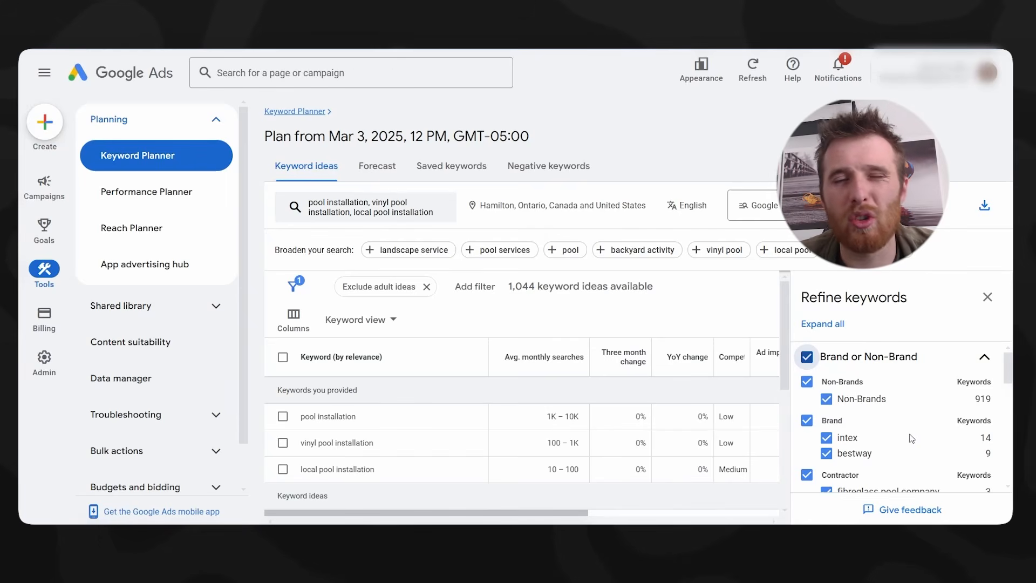
scroll(852, 447, down, 2)
scroll(916, 455, up, 2)
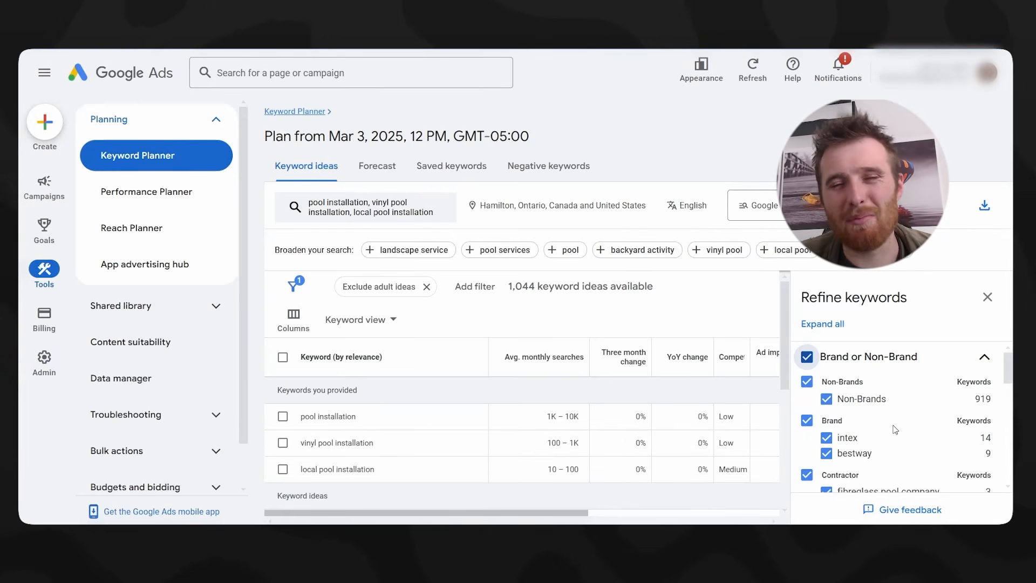
click(806, 420)
scroll(869, 437, down, 5)
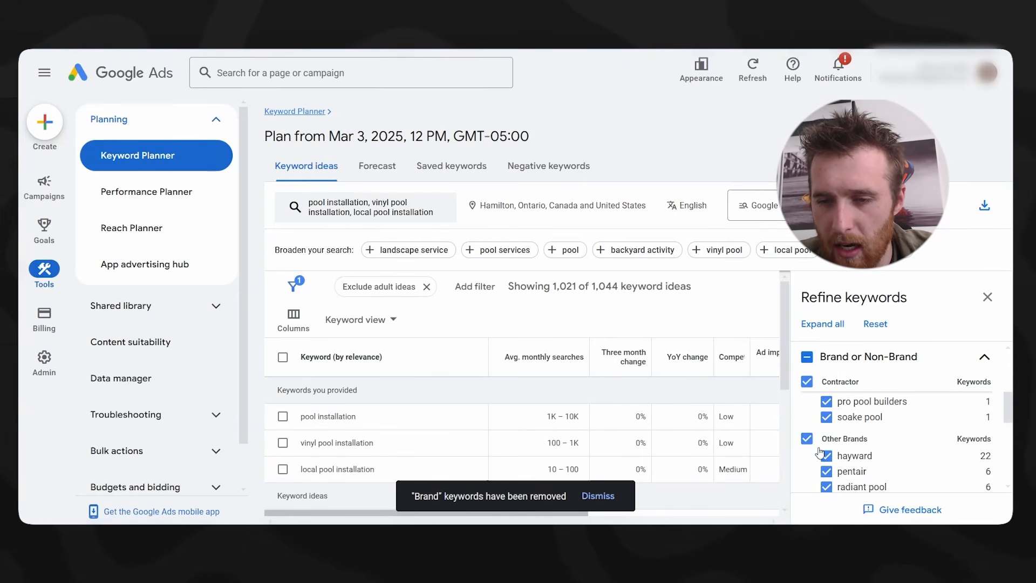
click(806, 439)
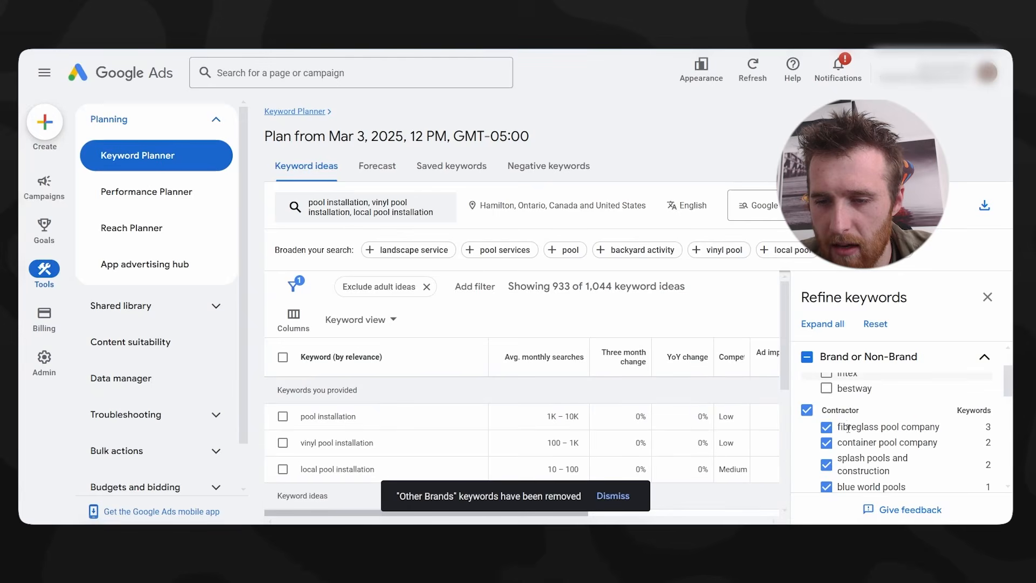
- Exclude the contractor keywords for blue world pools, overflow pool construction, pro pool builders and soake pool
scroll(846, 439, down, 2)
click(829, 425)
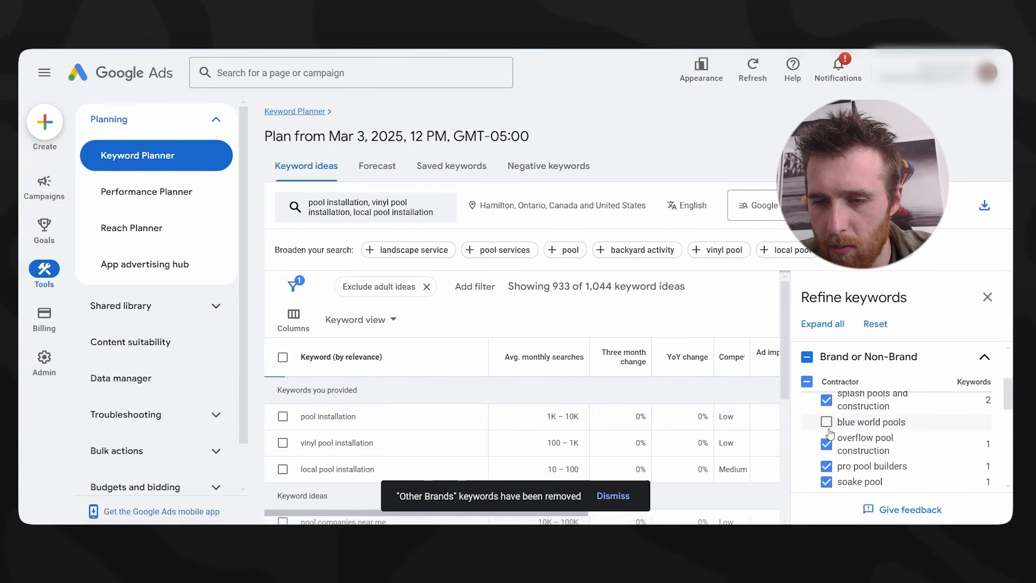
click(827, 444)
click(827, 465)
click(826, 481)
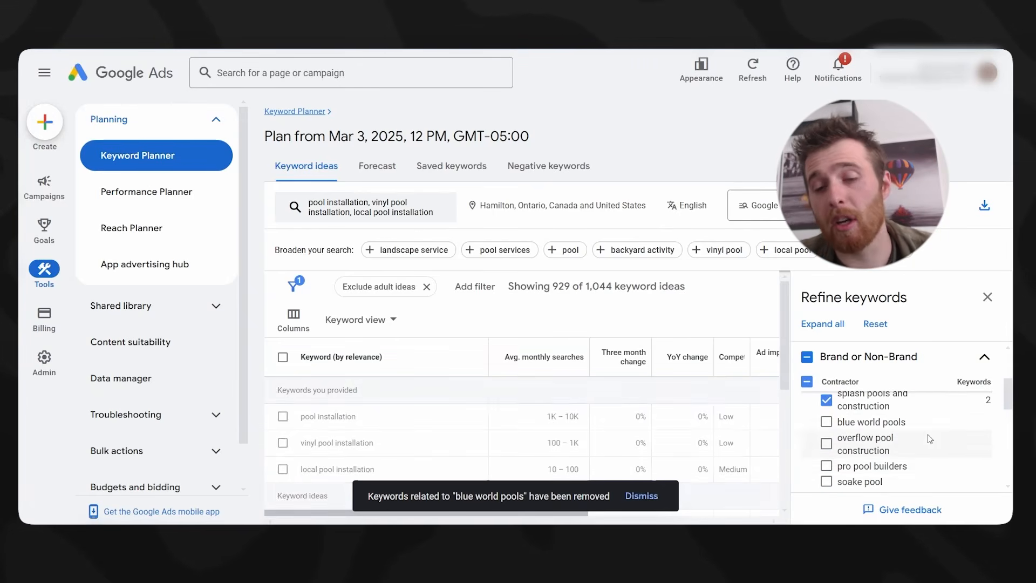
- Exclude the indoor pool, heated pool, hot tub and outdoor pool amenity keywords, and add outdoor pool back
scroll(889, 440, down, 2)
scroll(889, 440, down, 5)
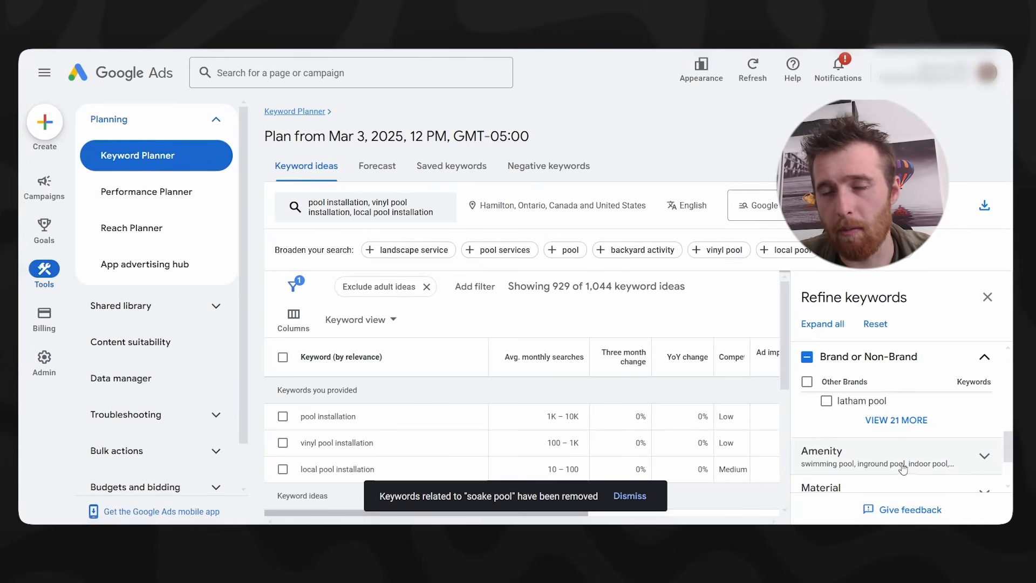
click(863, 472)
scroll(861, 453, down, 4)
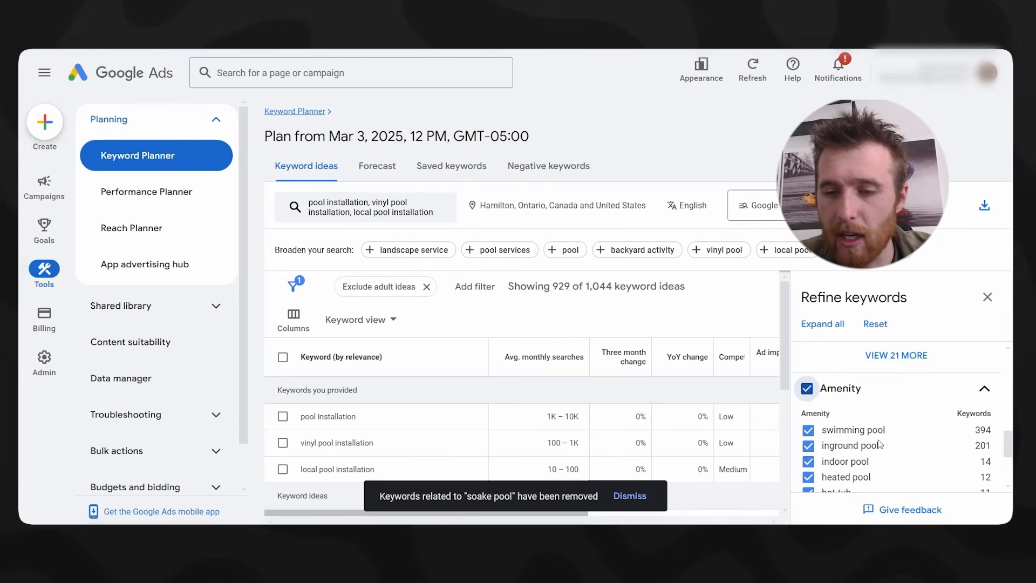
click(807, 398)
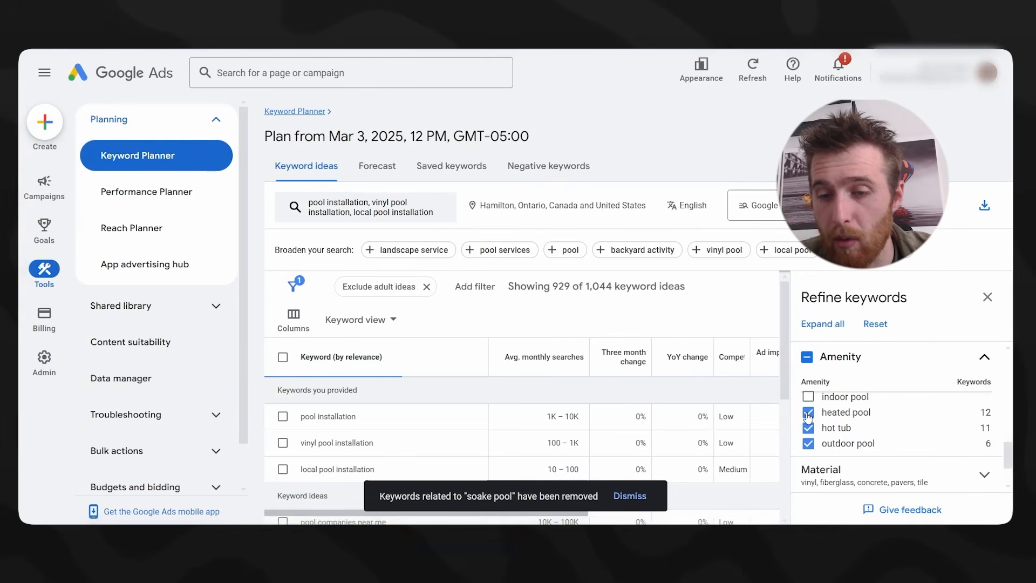
click(809, 413)
click(808, 443)
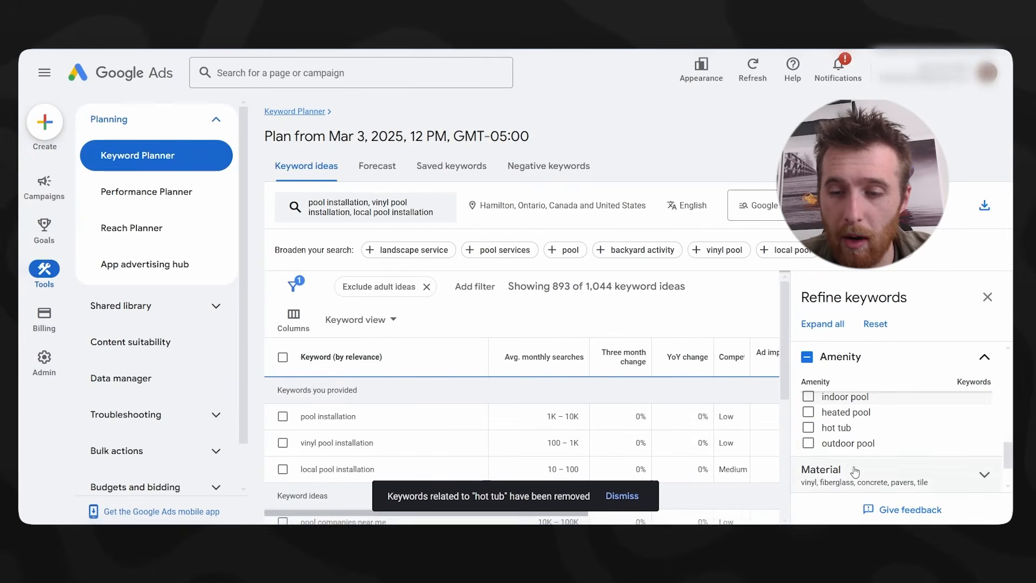
scroll(831, 435, up, 2)
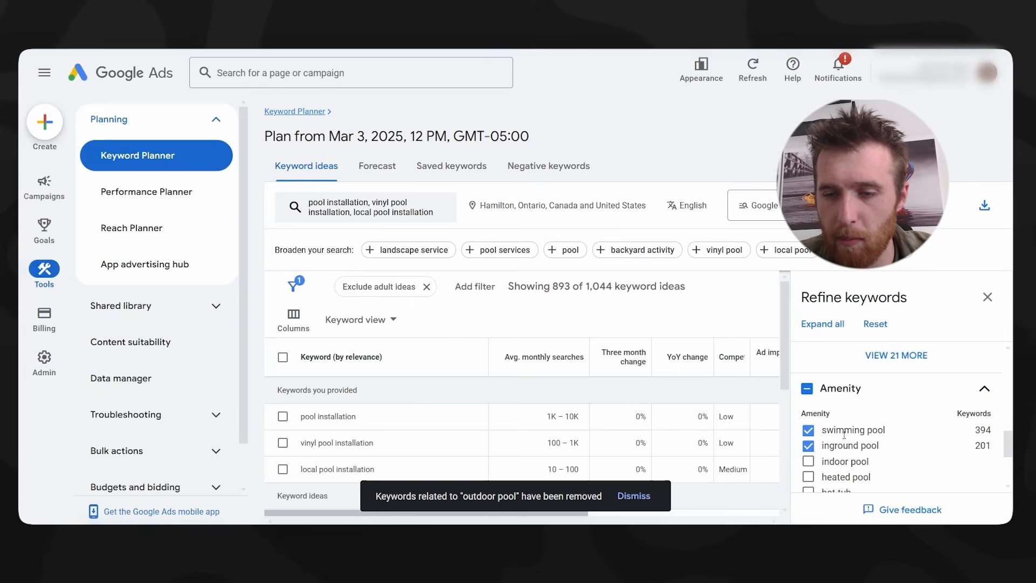
scroll(853, 445, down, 2)
- Exclude the concrete, pavers, glass and sand keywords within the Material refinements
click(839, 470)
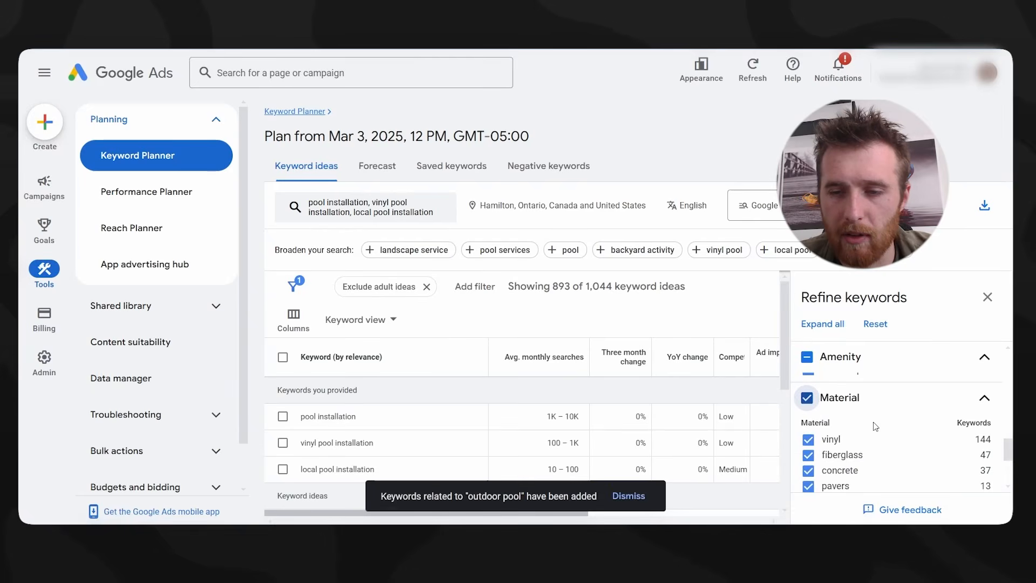
scroll(818, 461, down, 2)
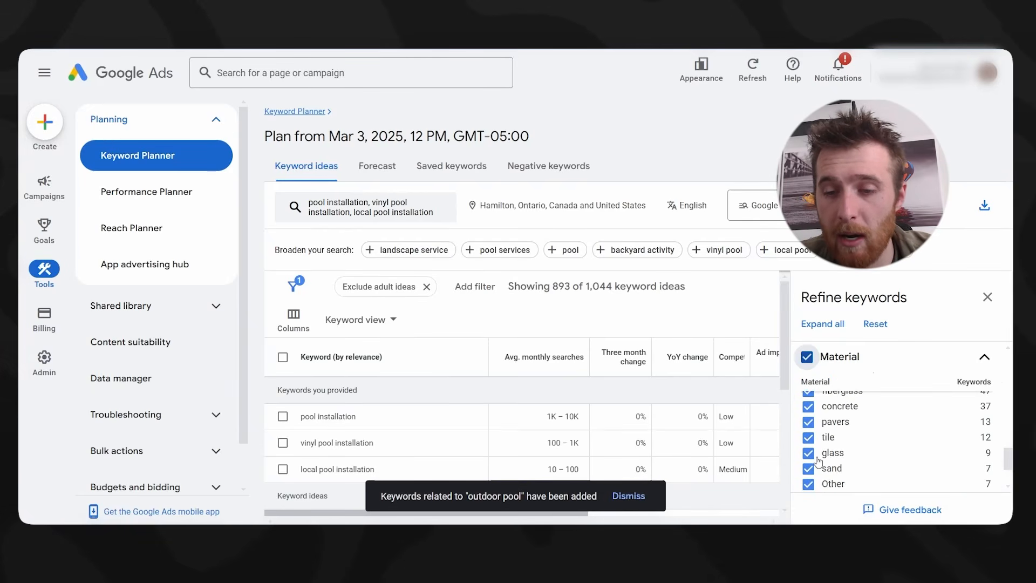
click(808, 406)
click(808, 421)
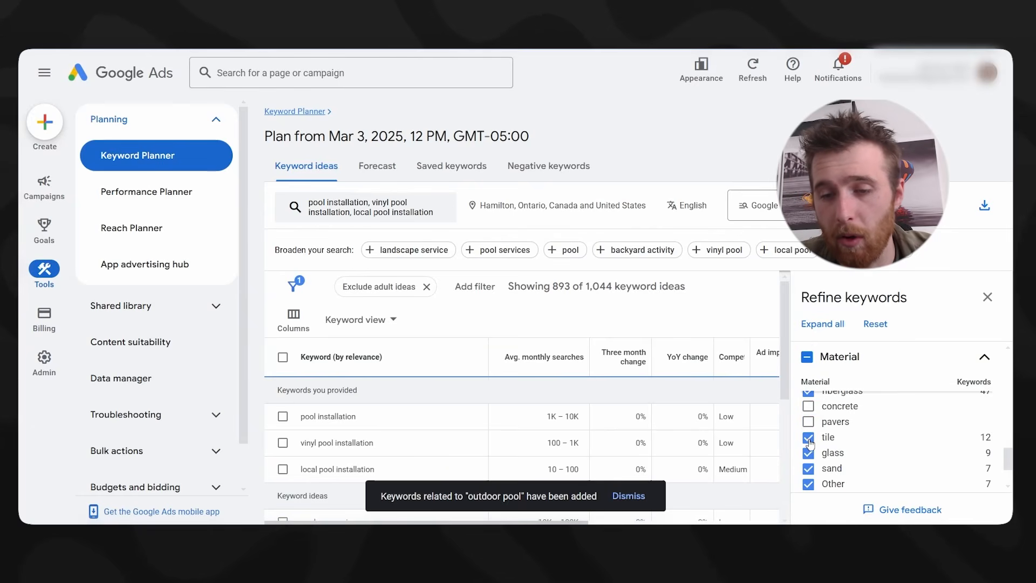
click(808, 454)
scroll(807, 476, down, 1)
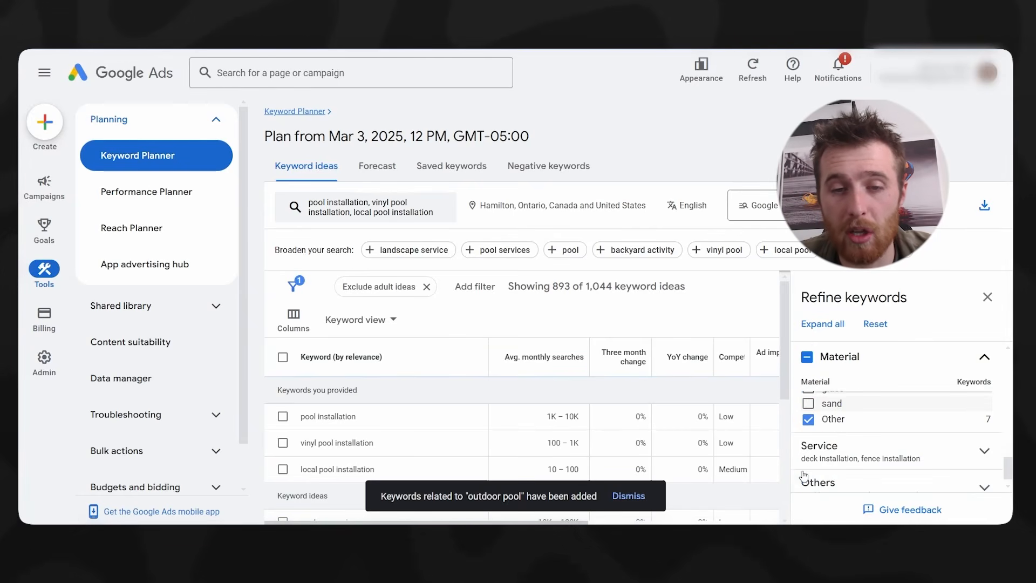
- Exclude the Other group within the Material refinements and the deck installation and fence installation keywords within Service
click(809, 419)
click(855, 450)
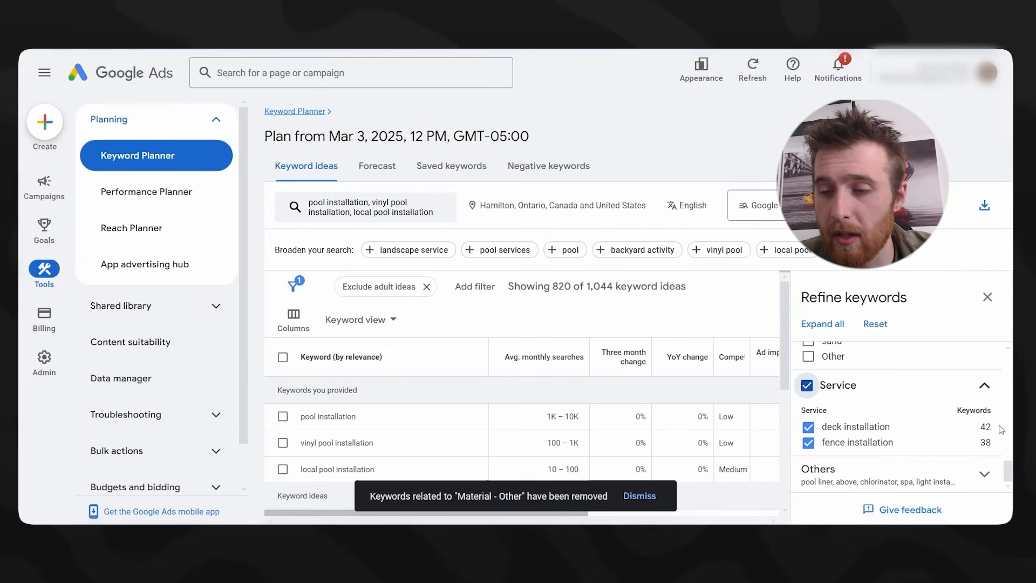
drag(1005, 427, 1005, 438)
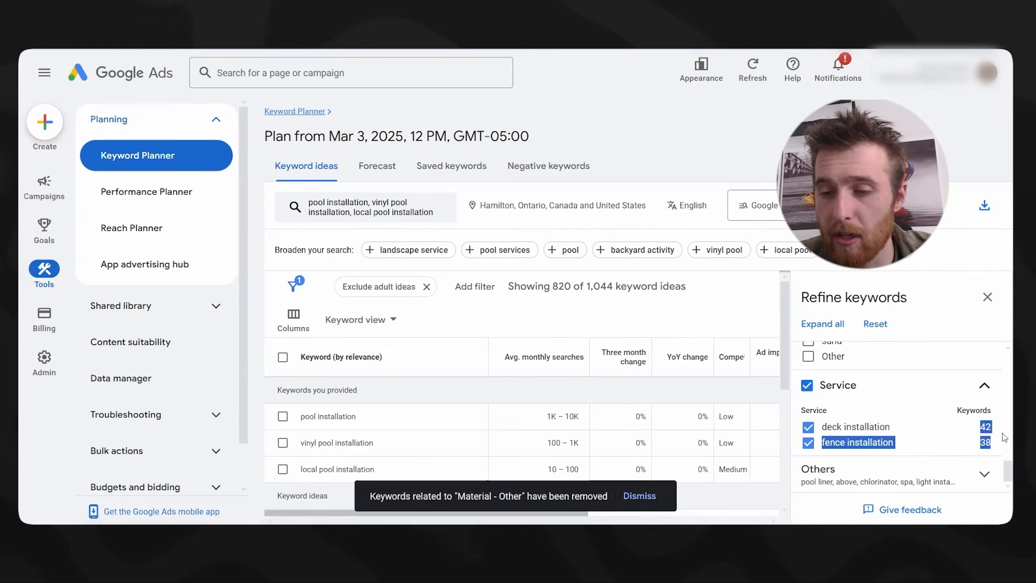
click(808, 427)
click(808, 442)
- Exclude every keyword group within the Others refinements, including above, chlorinator, spa, light installation, natural pool, electrical, railing and plumbing
click(846, 480)
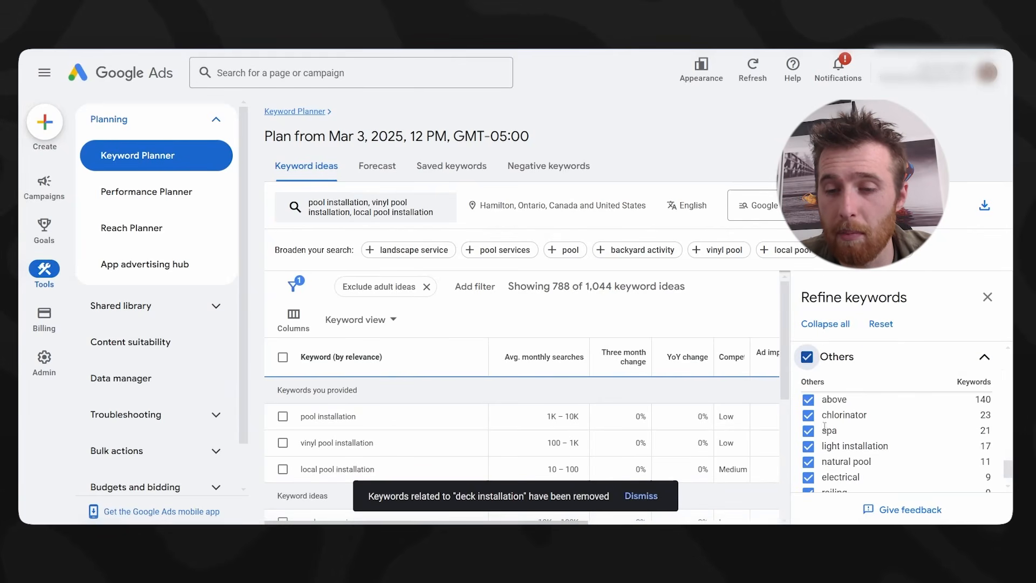
click(807, 448)
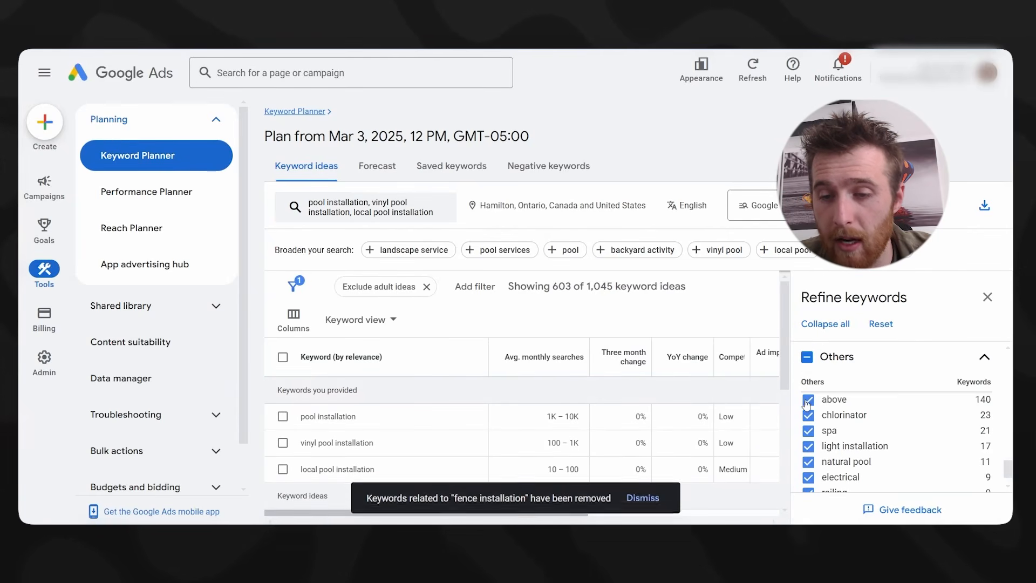
click(808, 446)
click(808, 460)
scroll(809, 460, down, 1)
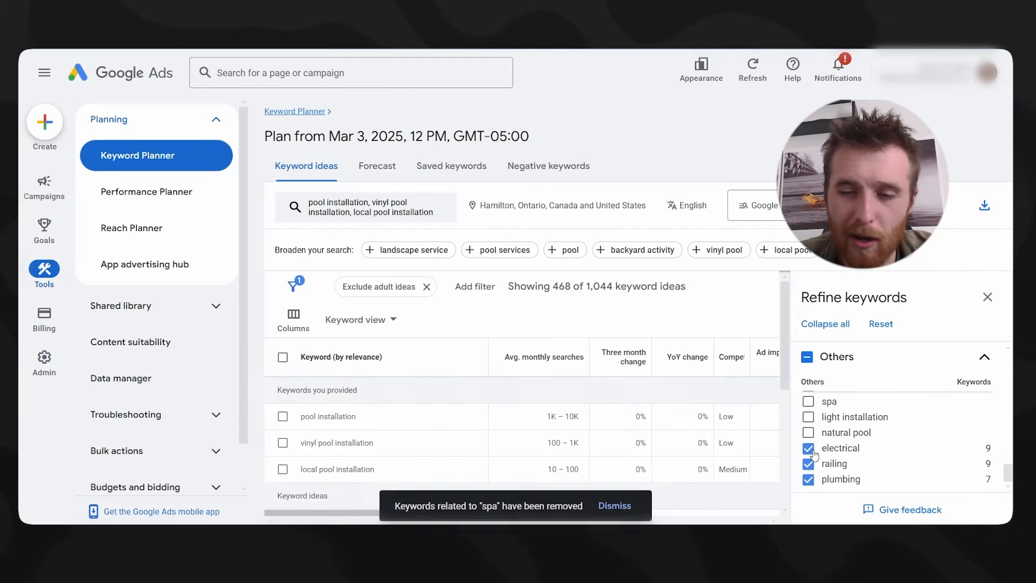
click(808, 449)
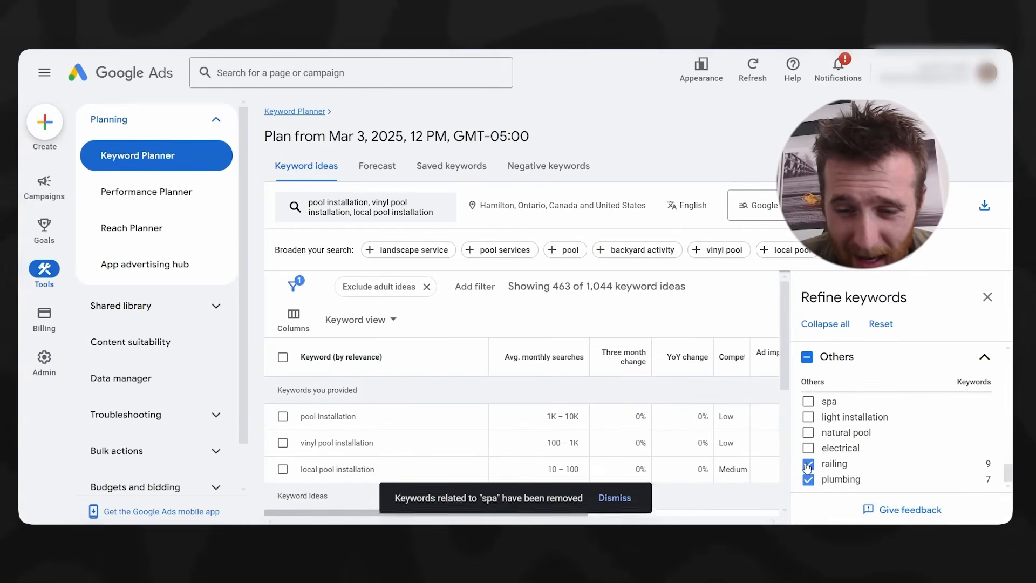
click(808, 464)
click(808, 479)
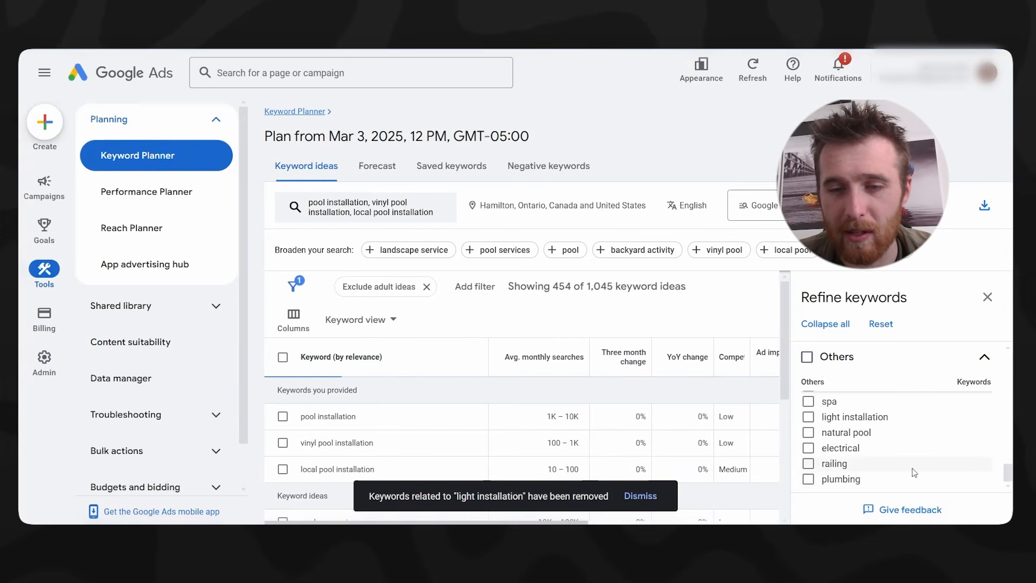
click(987, 358)
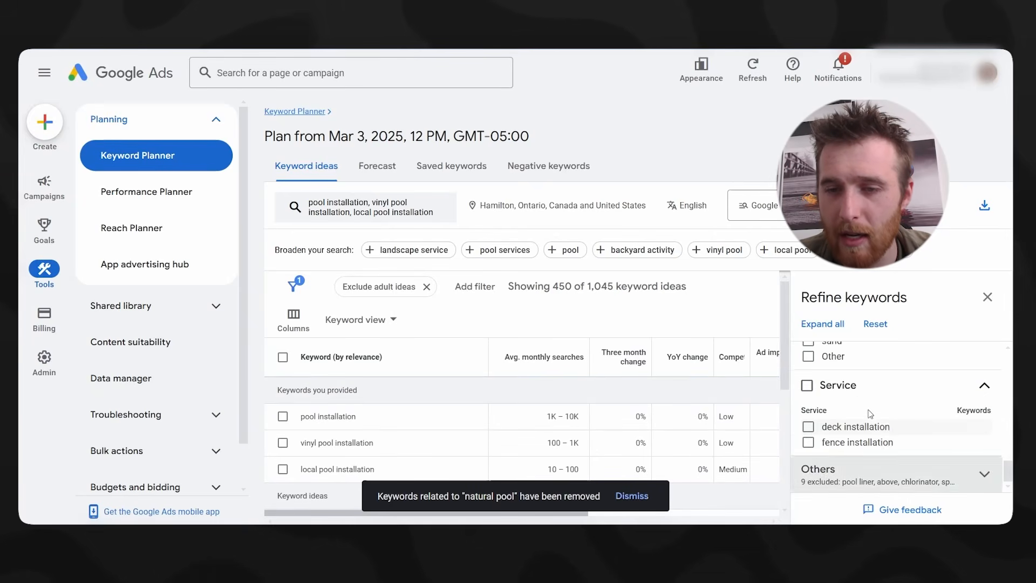
- Review the language and search network options for the keyword ideas, leaving the network on Google
scroll(868, 421, up, 5)
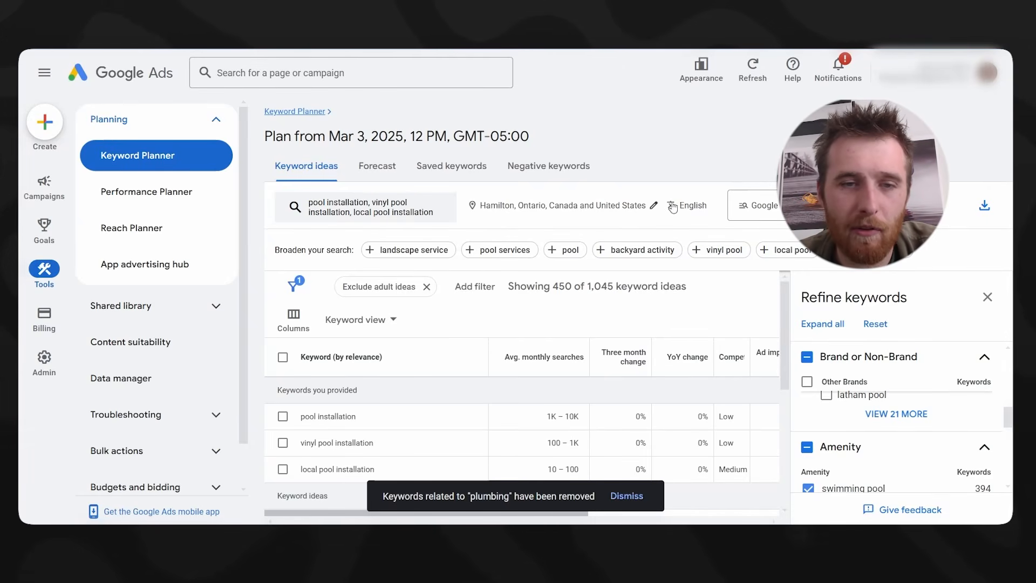
click(697, 214)
click(710, 172)
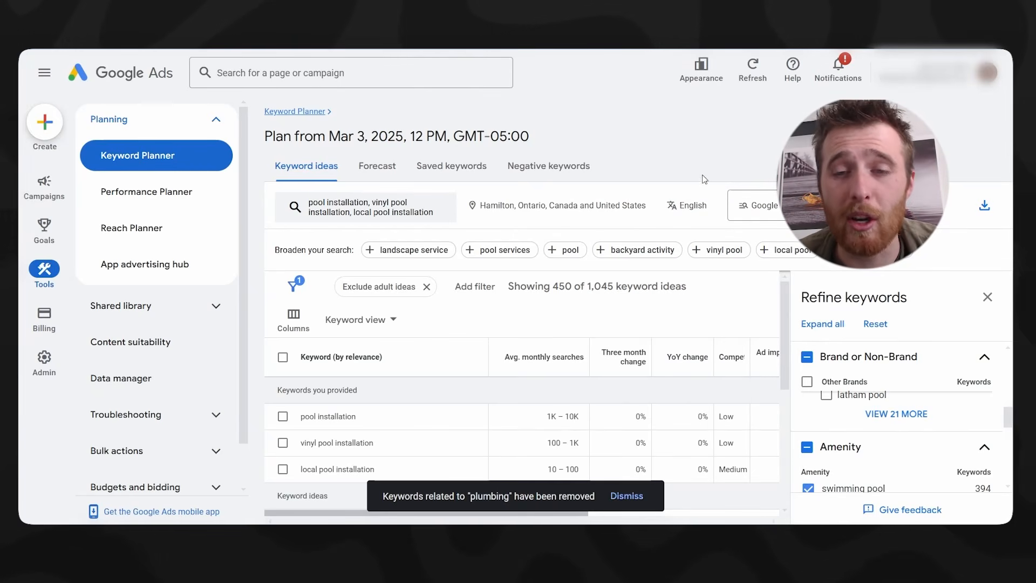
click(739, 210)
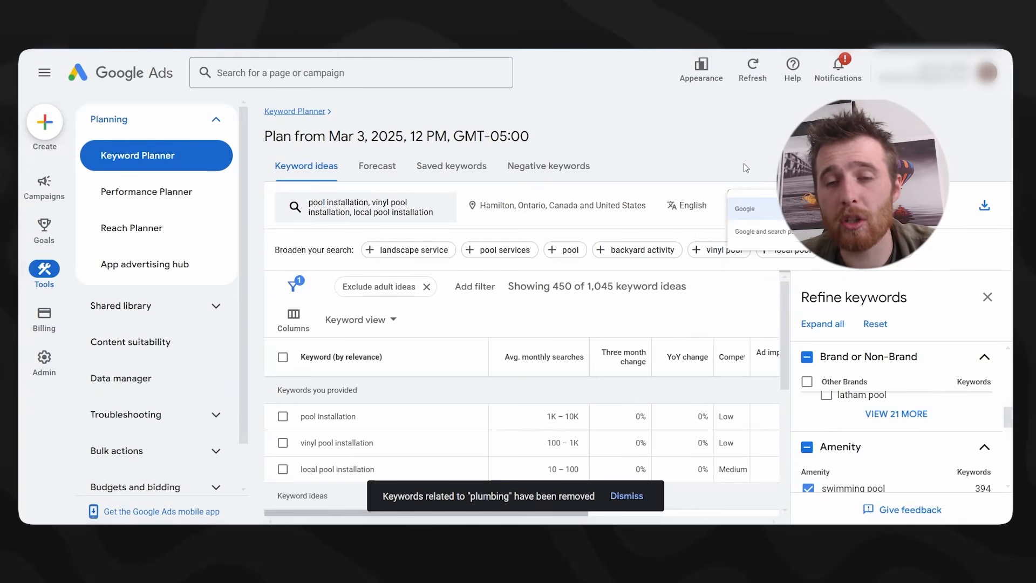
click(755, 205)
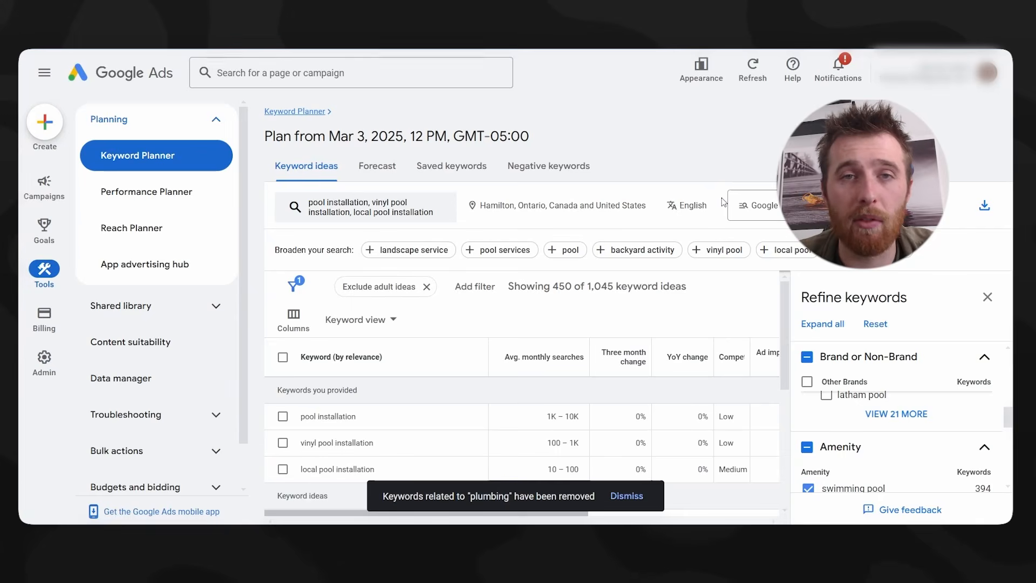
click(756, 195)
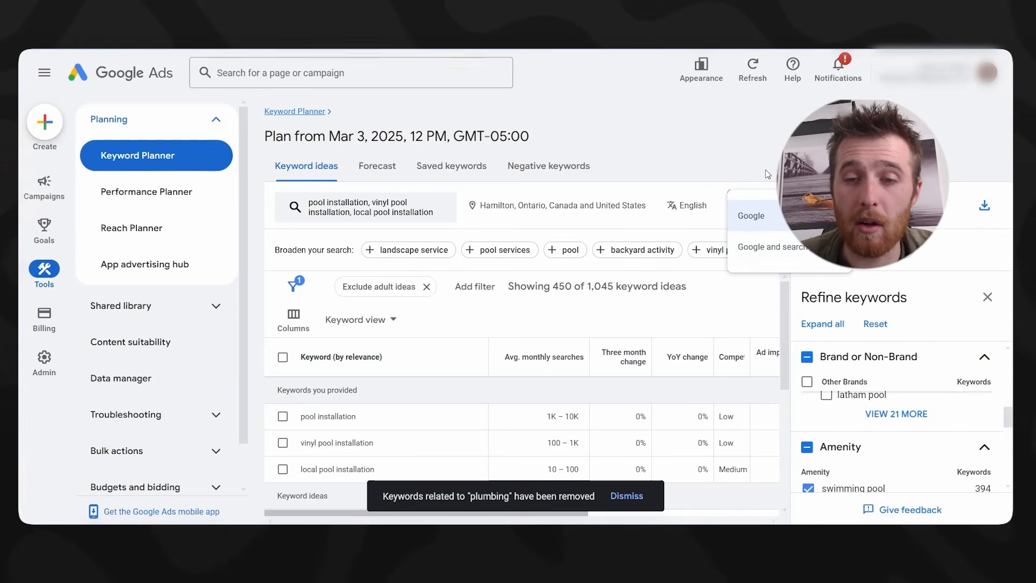
click(762, 176)
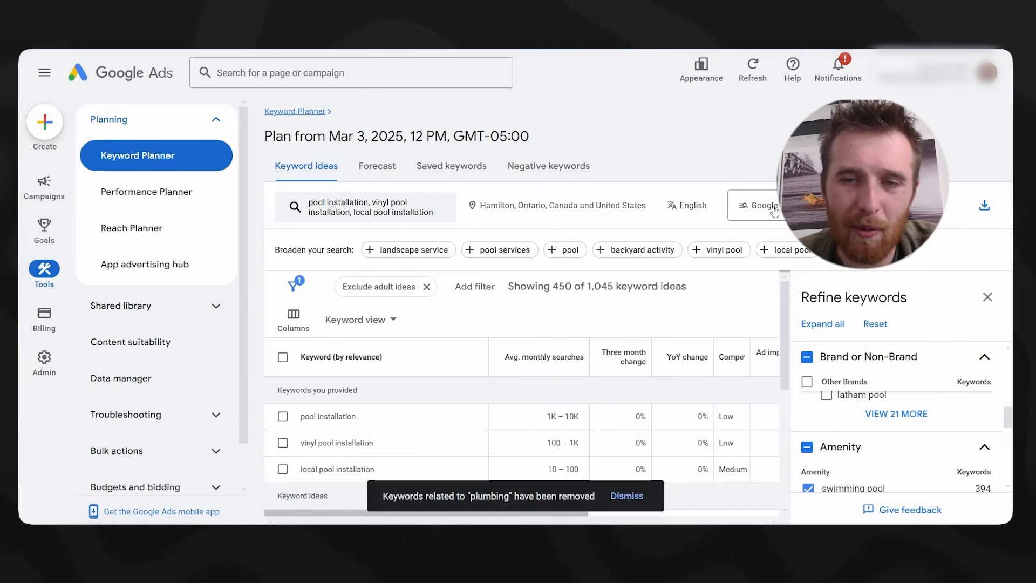
click(753, 205)
click(699, 177)
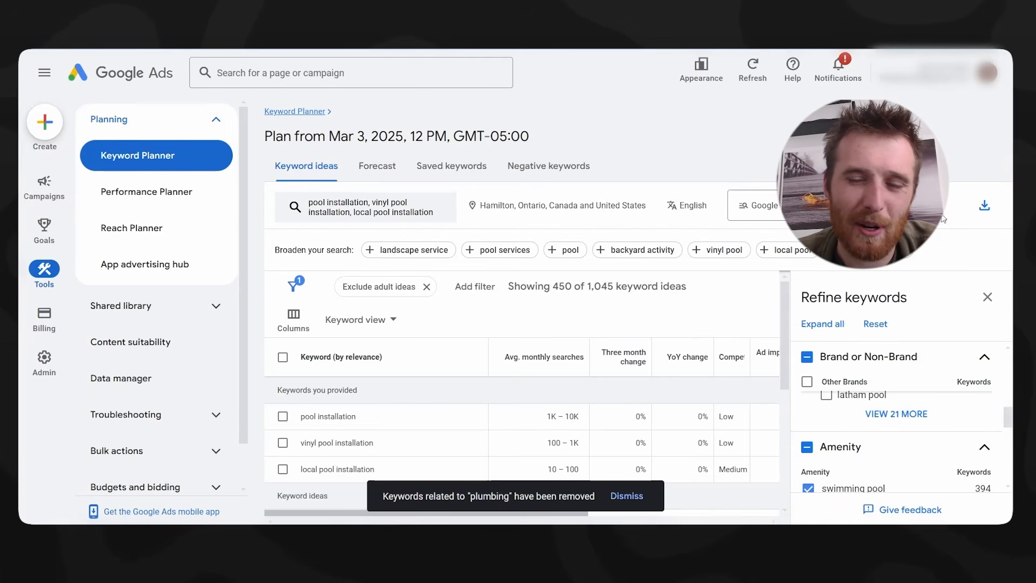
click(753, 205)
click(765, 183)
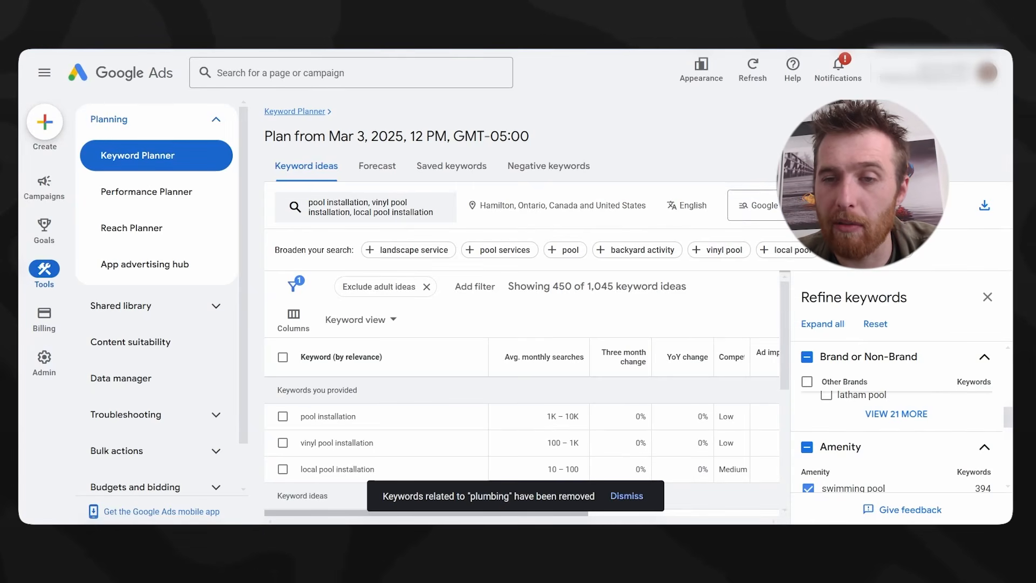
- Review the date range presets for the keyword data and choose Last 12 months
click(880, 205)
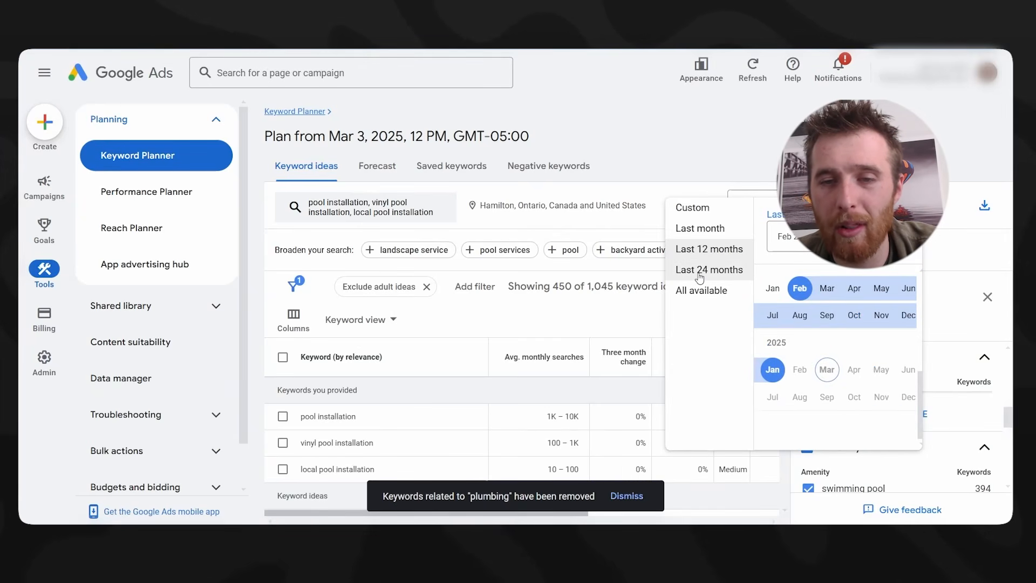
click(772, 141)
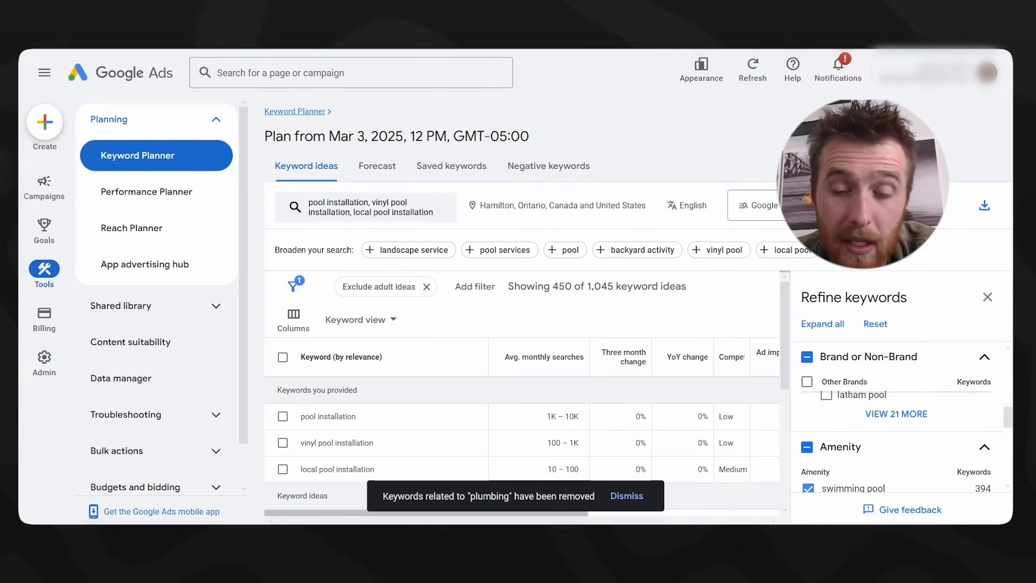
click(842, 208)
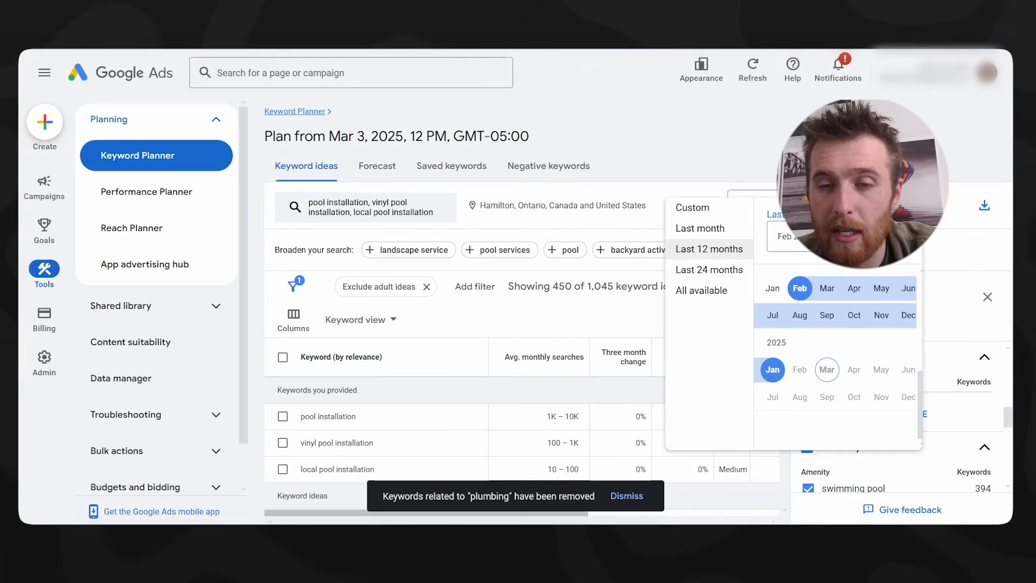
click(723, 249)
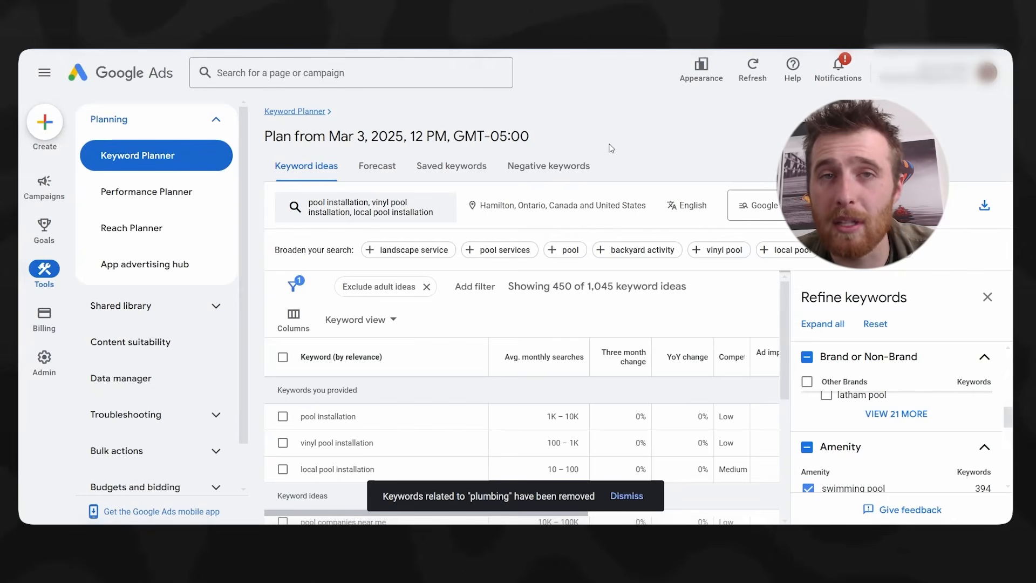
- Dismiss the removal notification and set the keyword ideas table to show 500 rows
click(635, 499)
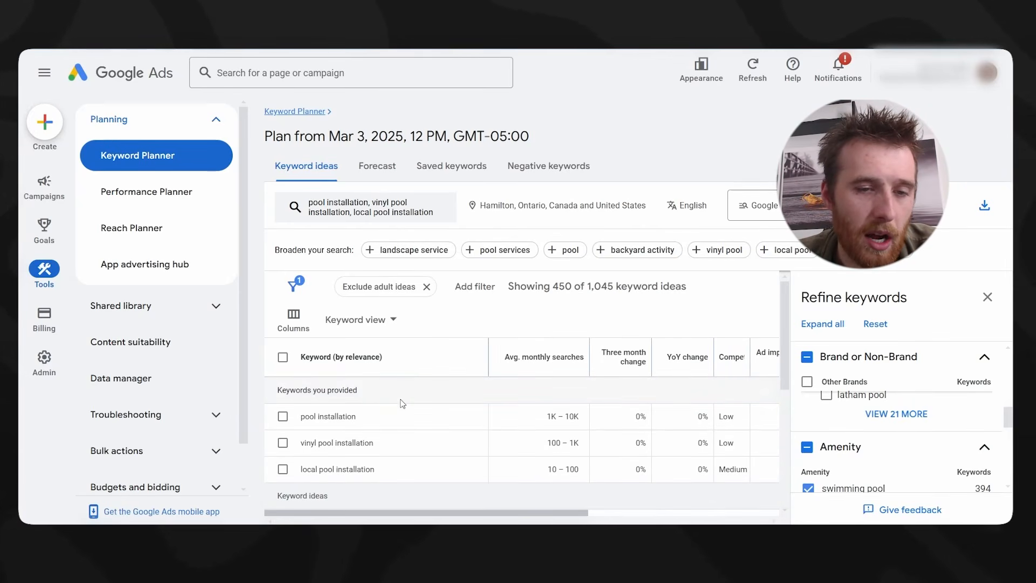
scroll(380, 378, down, 5)
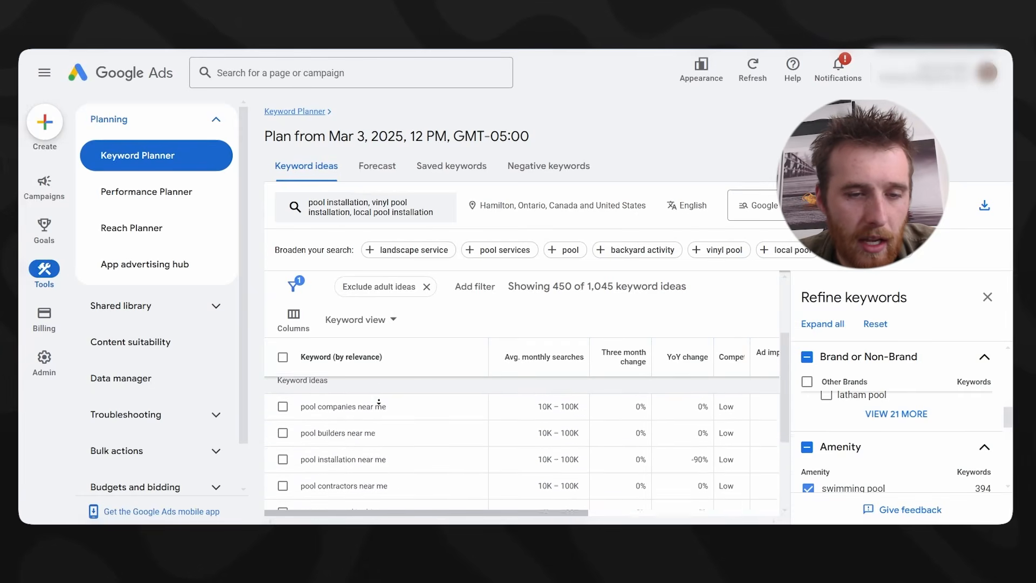
scroll(378, 393, down, 3)
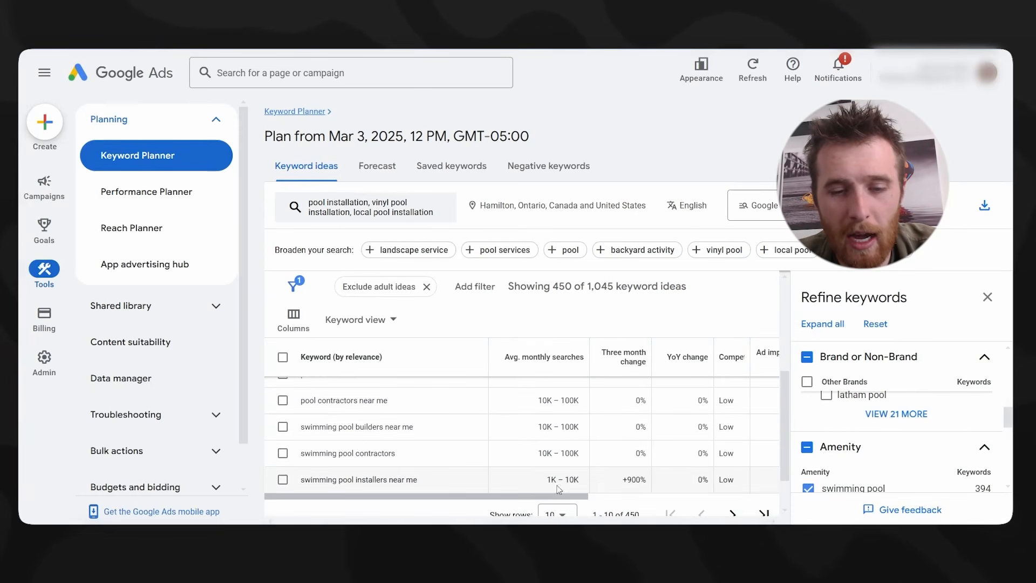
click(563, 464)
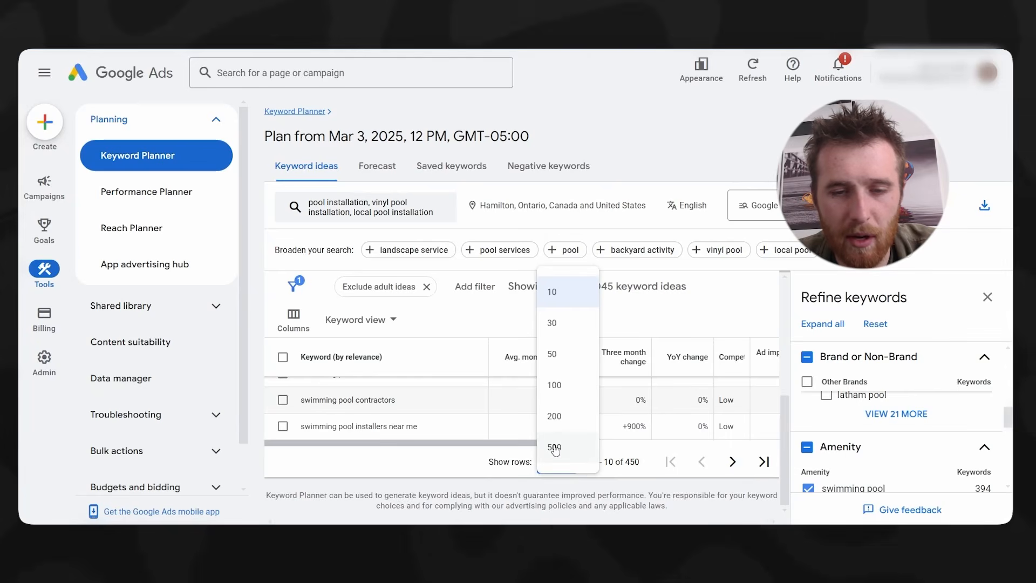
click(555, 448)
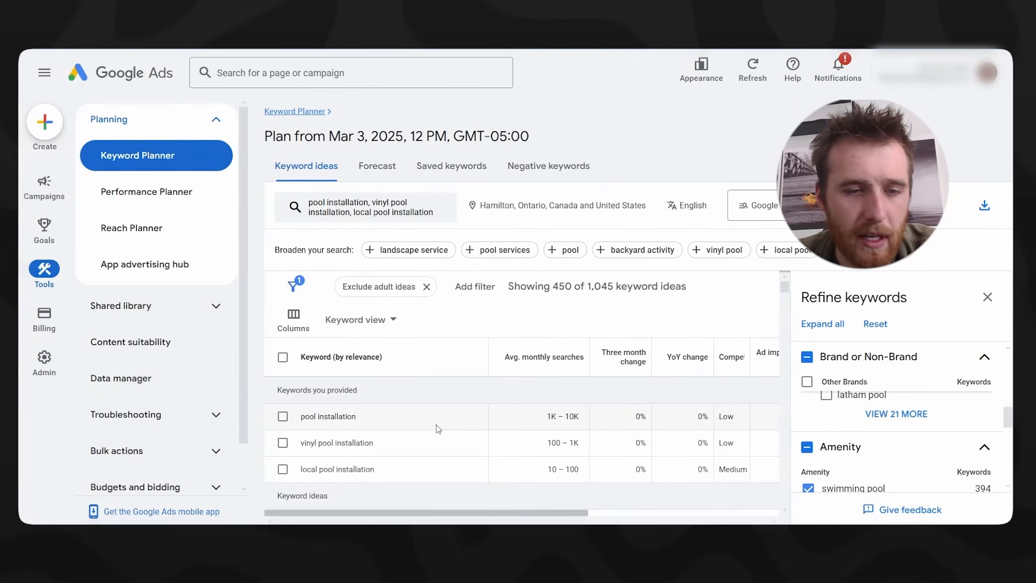
- Examine the average monthly searches for "swimming pool contractors near me" and the surrounding keyword ideas
scroll(333, 415, down, 5)
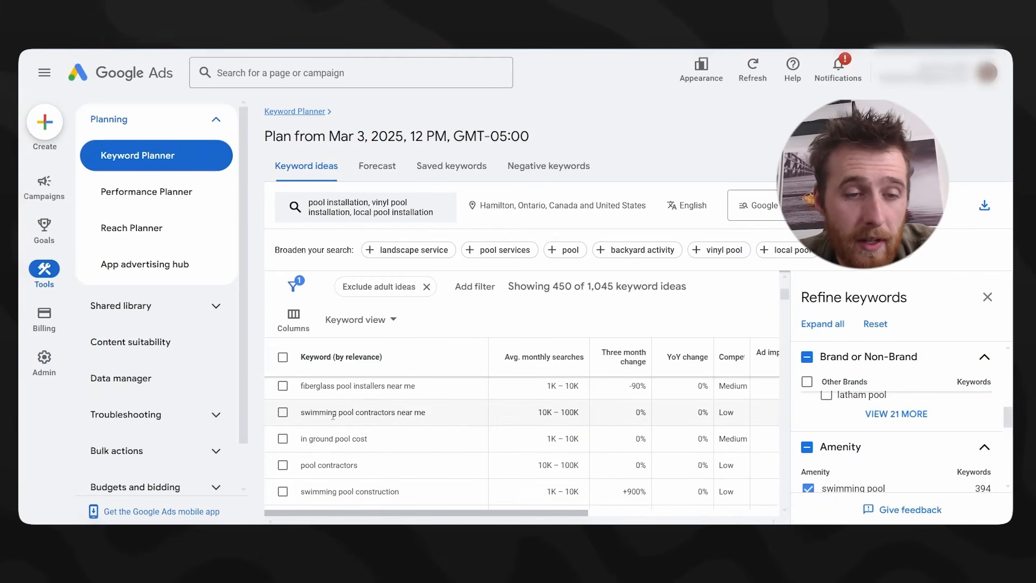
drag(425, 414, 332, 413)
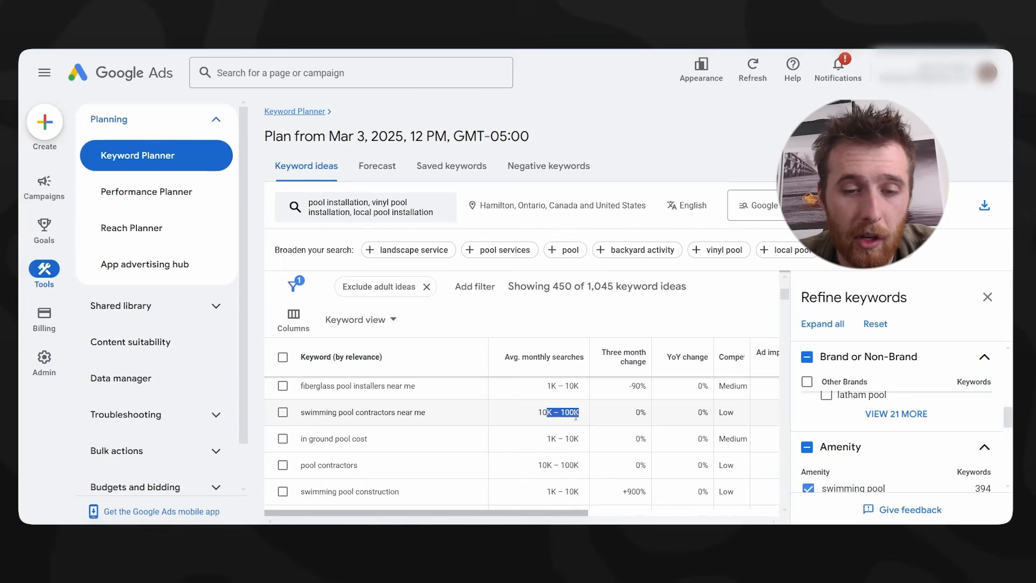
click(529, 410)
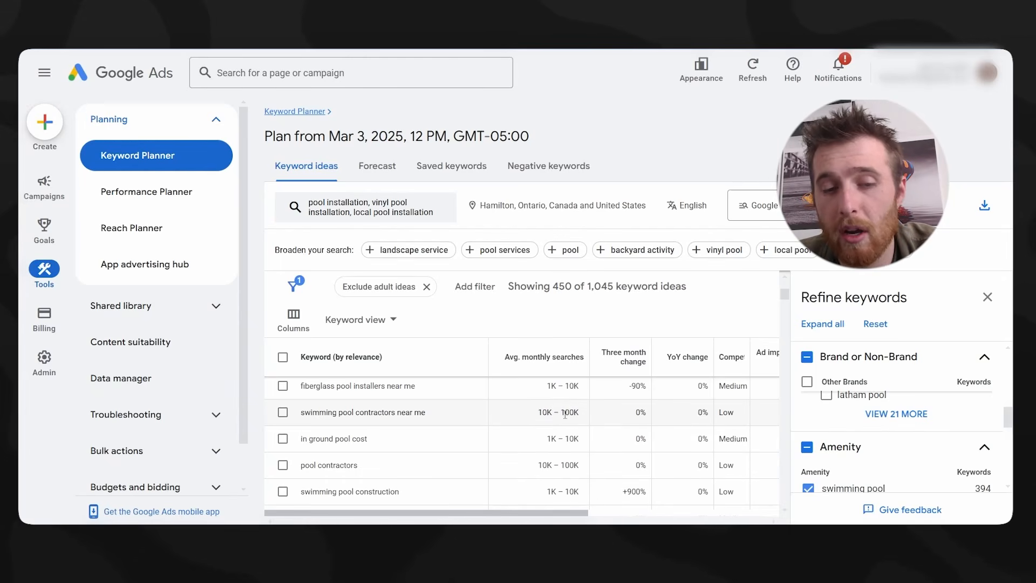
drag(301, 413, 486, 416)
scroll(527, 430, down, 3)
scroll(482, 426, up, 3)
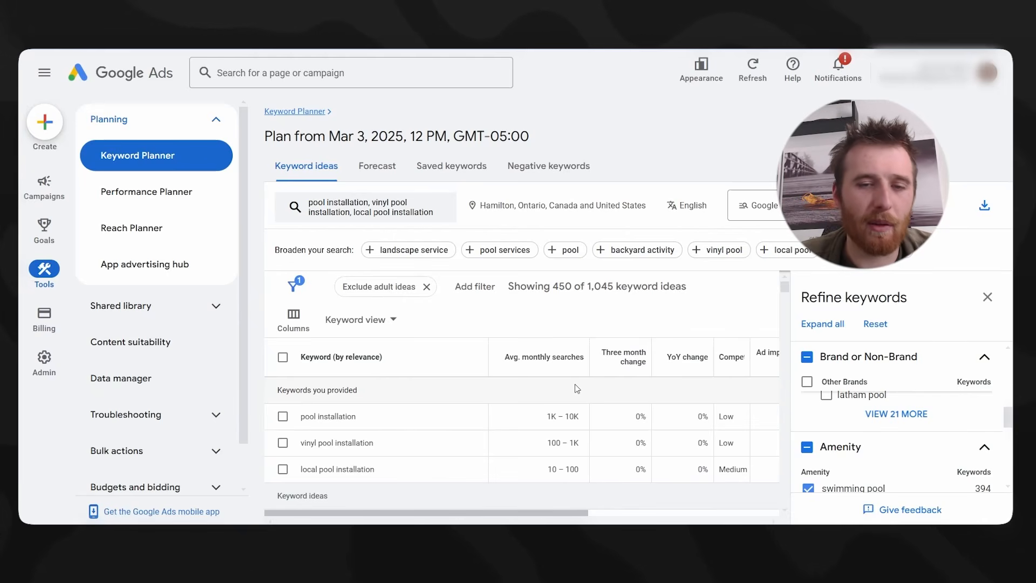
- Compare the average monthly searches for "pool installation" and "pool installation cost", and check the three month change for "pool installation"
drag(537, 418, 591, 420)
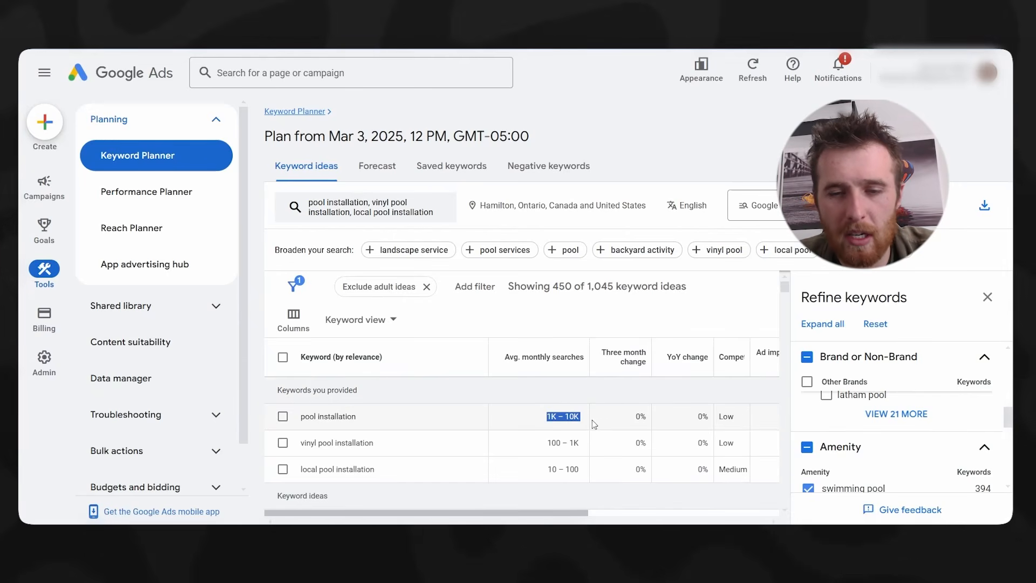
scroll(502, 464, down, 3)
scroll(569, 444, up, 1)
scroll(569, 445, up, 2)
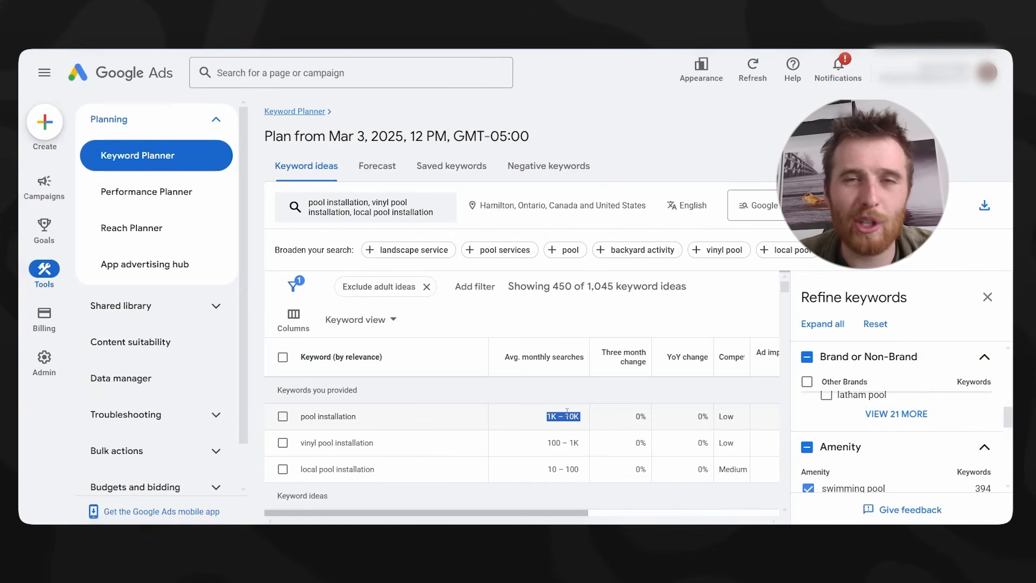
scroll(575, 424, down, 1)
scroll(575, 421, down, 5)
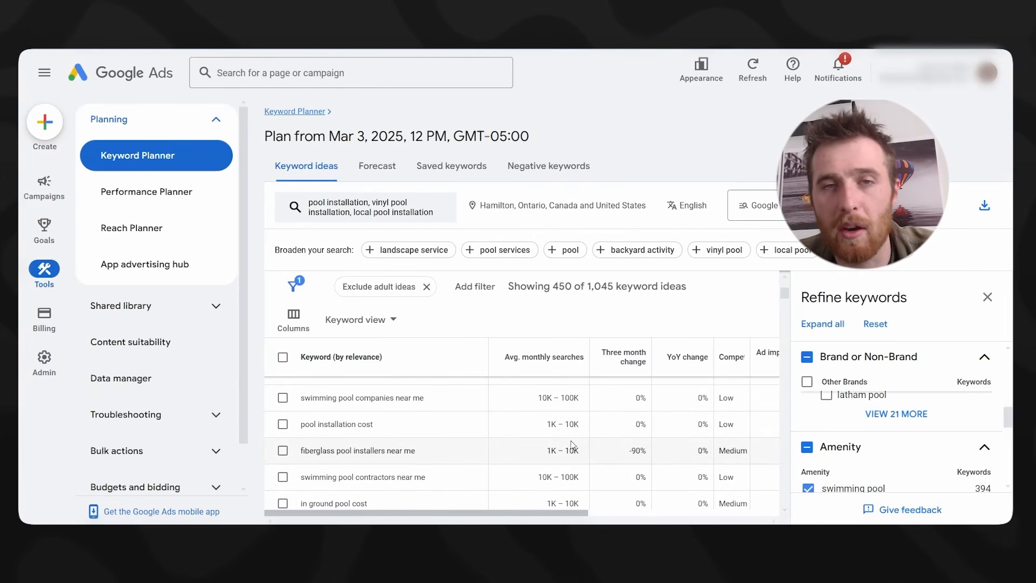
drag(577, 423, 543, 425)
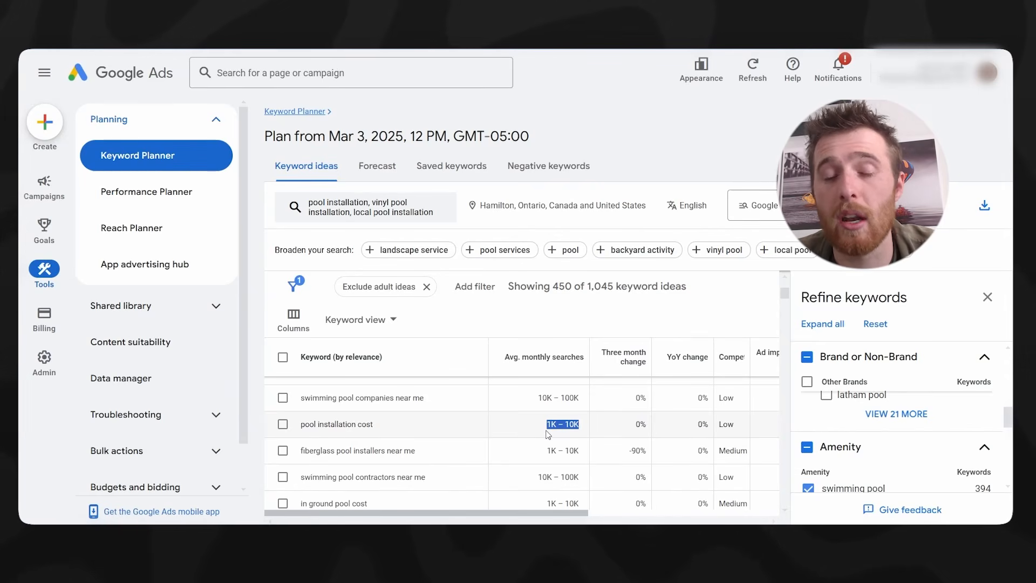
scroll(548, 435, up, 5)
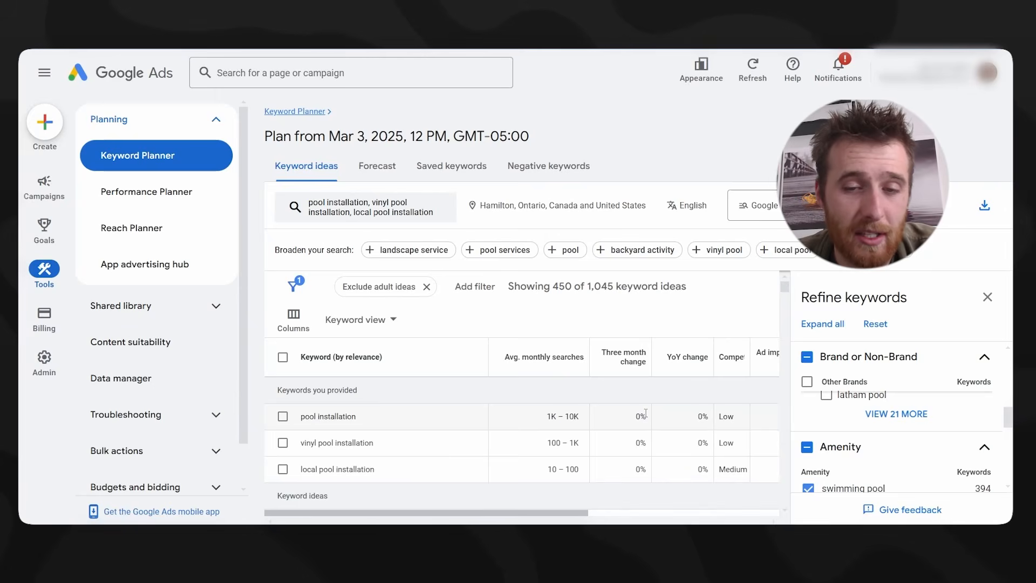
drag(630, 418, 654, 421)
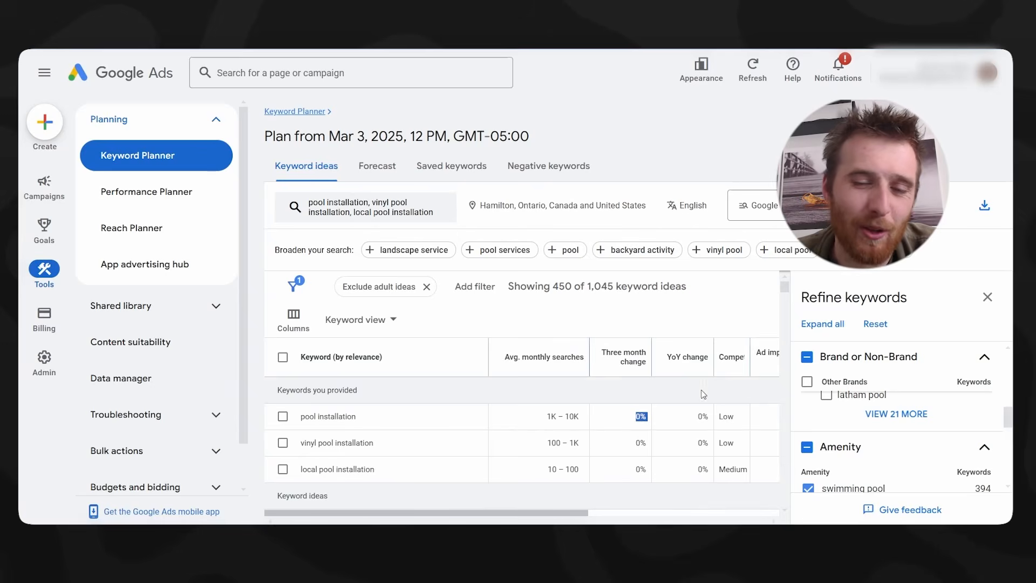
- Check the YoY change for "pool installation" and compare it with the YoY changes of the suggested keyword ideas
drag(691, 421, 709, 422)
double_click(704, 416)
scroll(647, 396, down, 5)
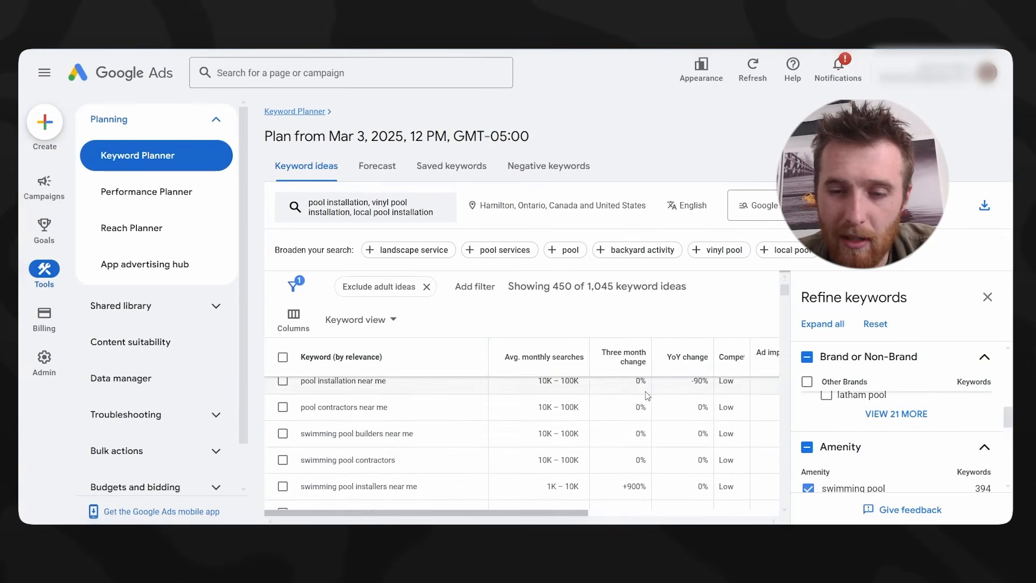
scroll(695, 429, up, 5)
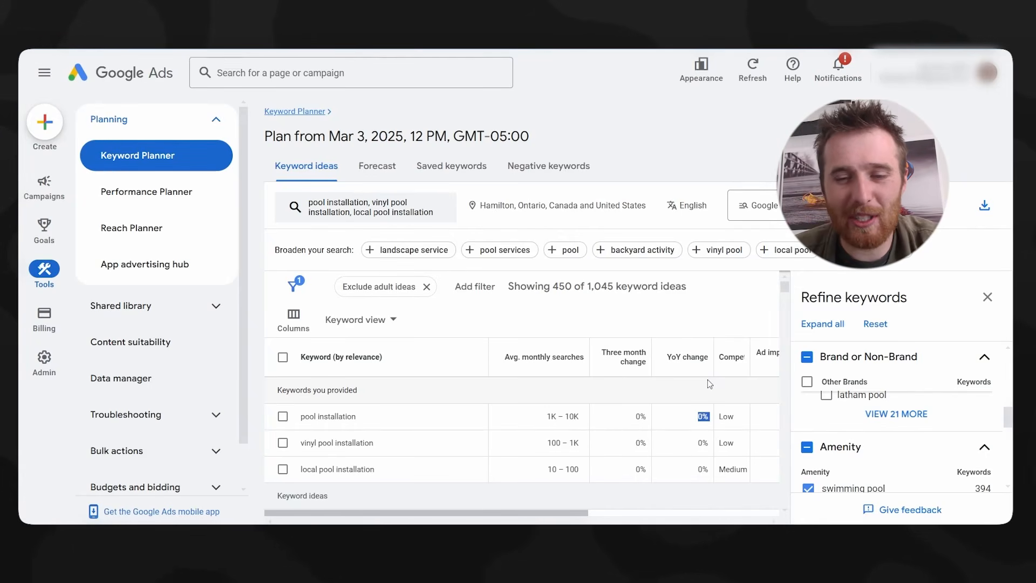
middle_click(674, 426)
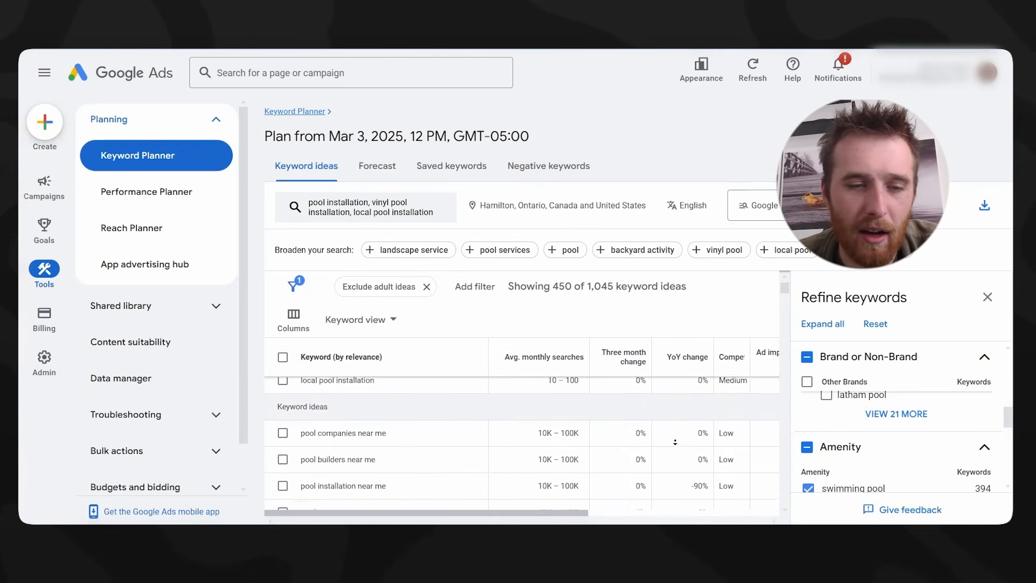
middle_click(668, 438)
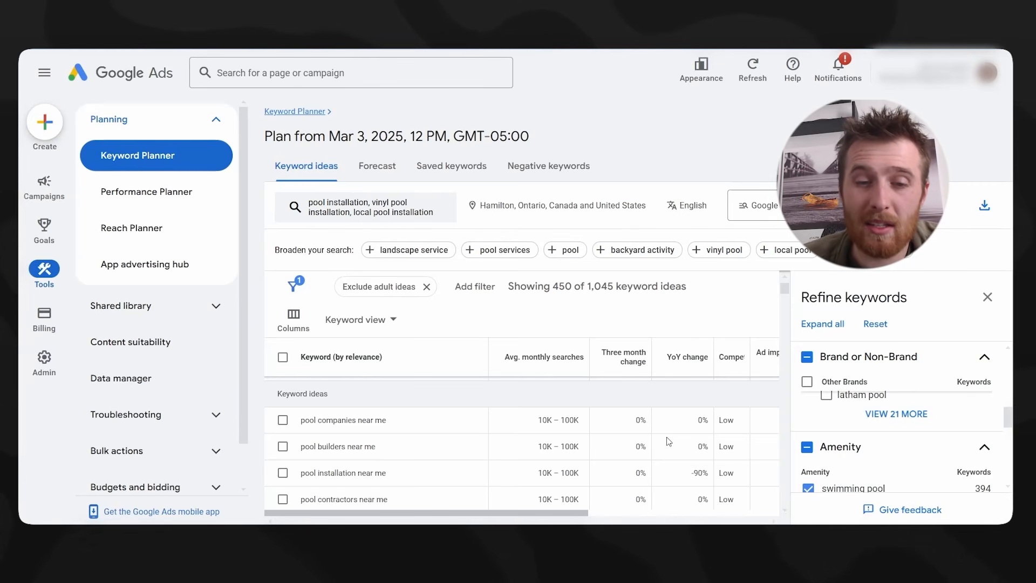
- Widen the Competition column in the keyword table and review the competition levels of the provided keywords and keyword ideas
scroll(669, 441, up, 3)
drag(529, 512, 632, 517)
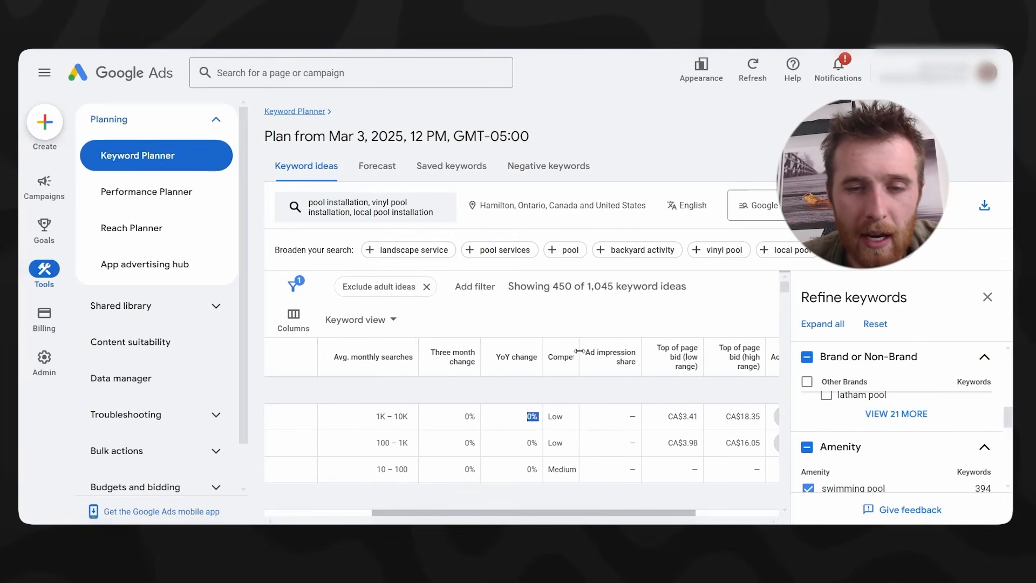
drag(652, 363, 652, 363)
scroll(592, 437, down, 1)
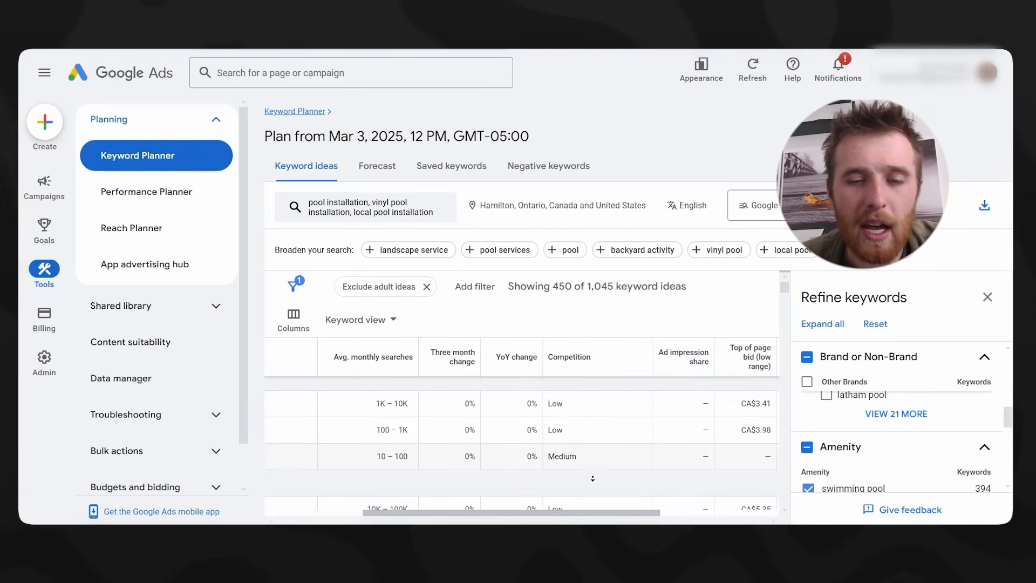
scroll(592, 478, down, 4)
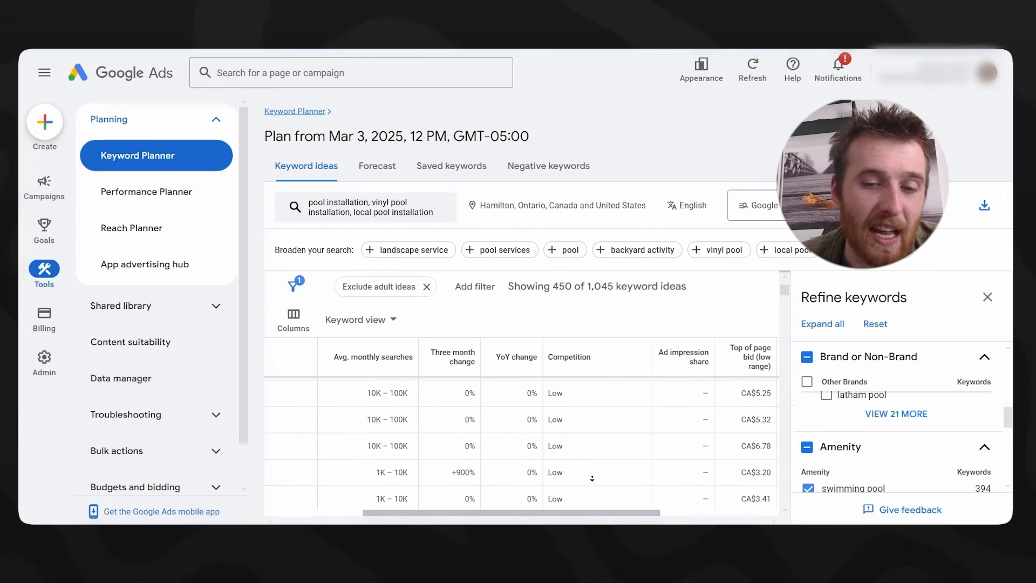
scroll(592, 478, down, 4)
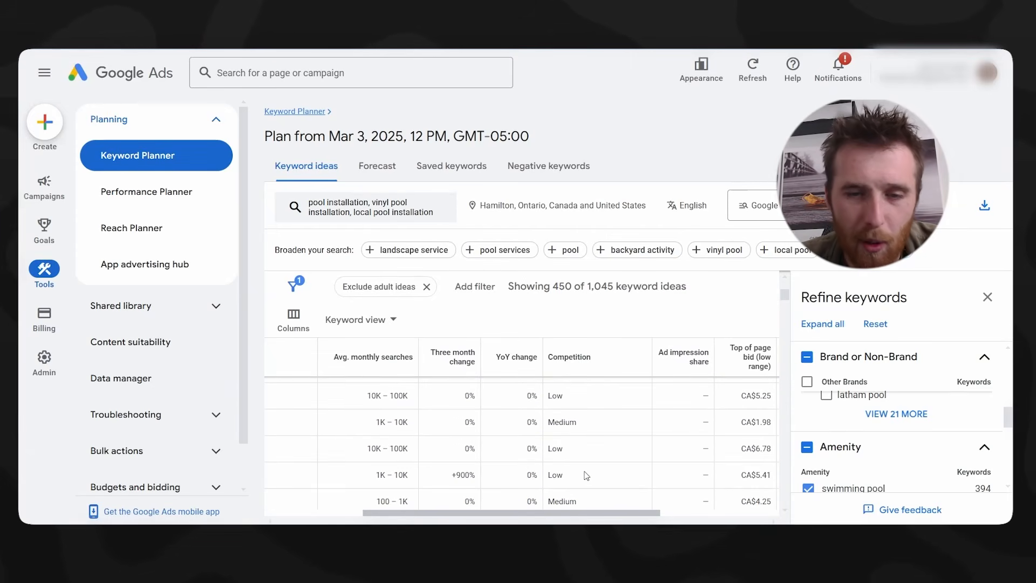
scroll(582, 472, down, 3)
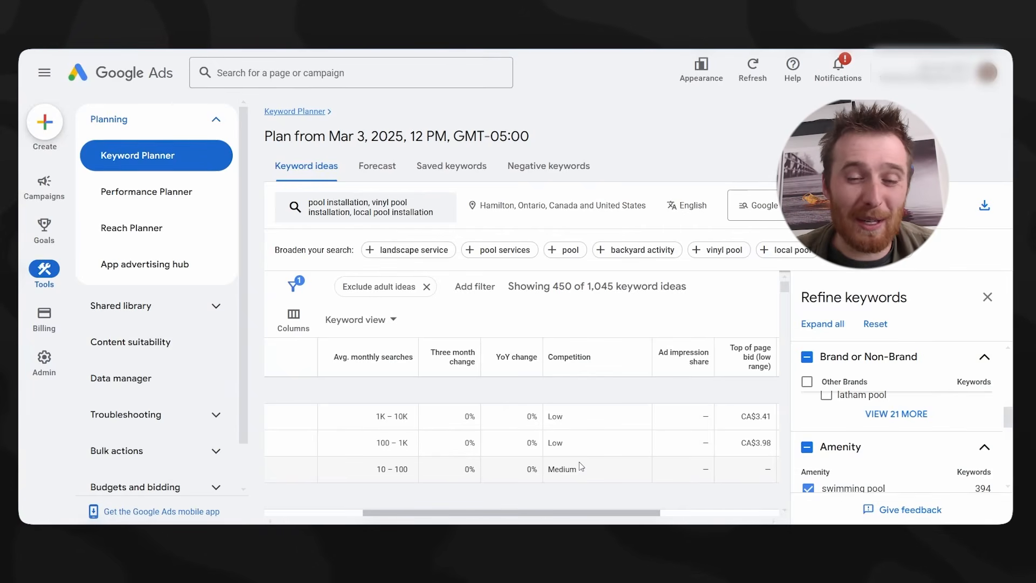
scroll(594, 468, down, 6)
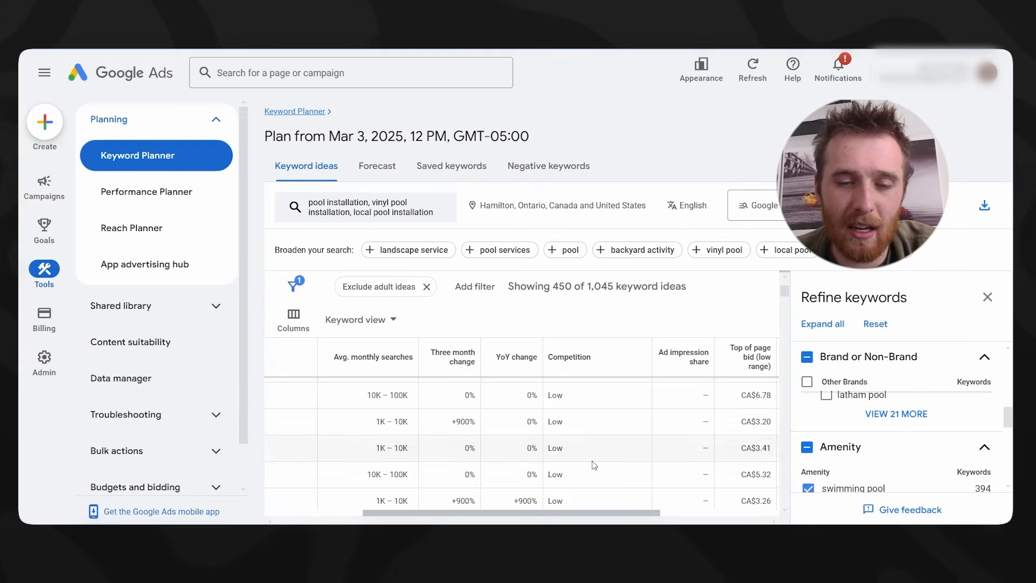
- Read the explanation of the low range top of page bid and compare the low and high range bids across keywords
drag(645, 510, 742, 510)
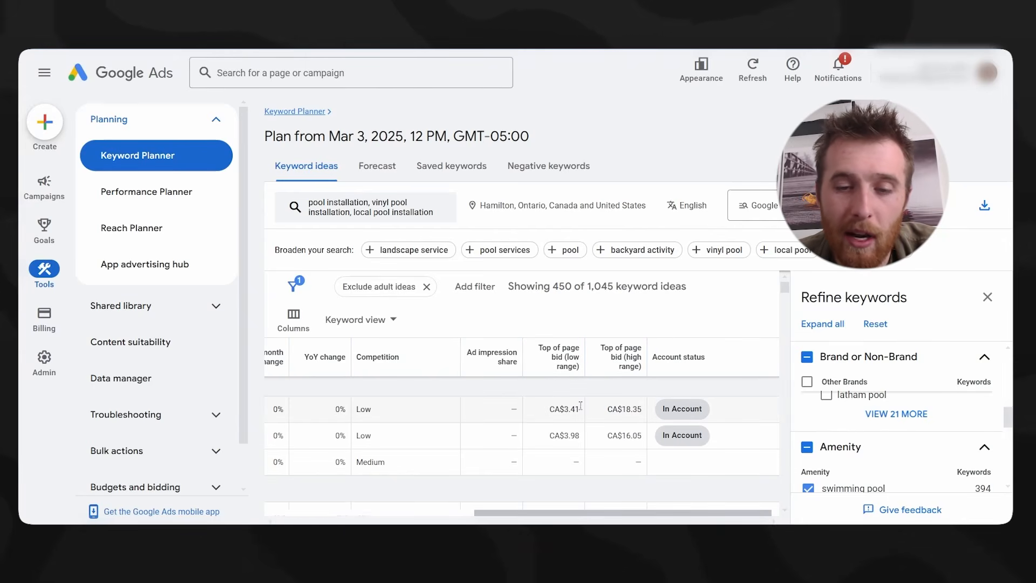
mouse_move(563, 363)
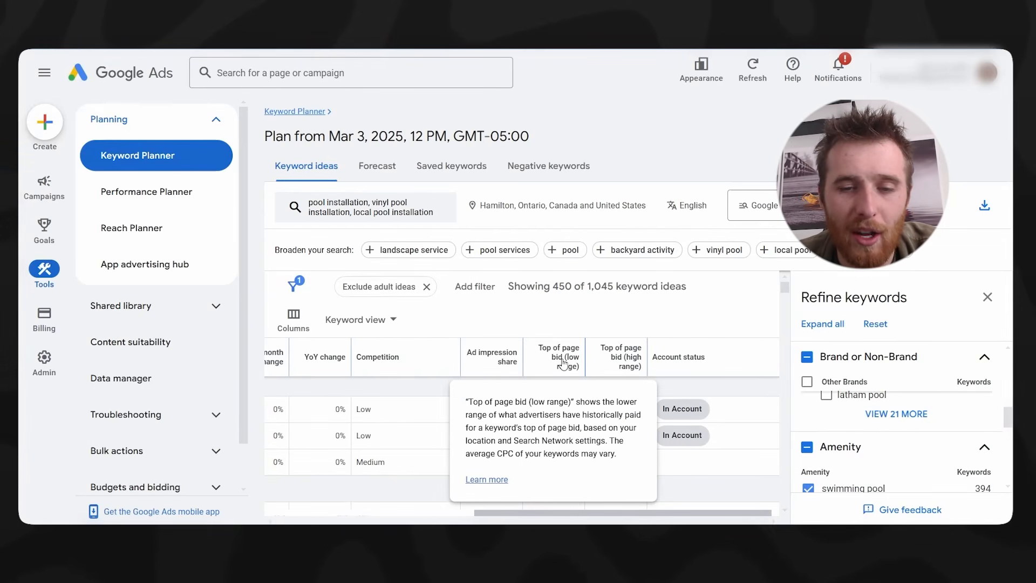
drag(477, 414, 586, 415)
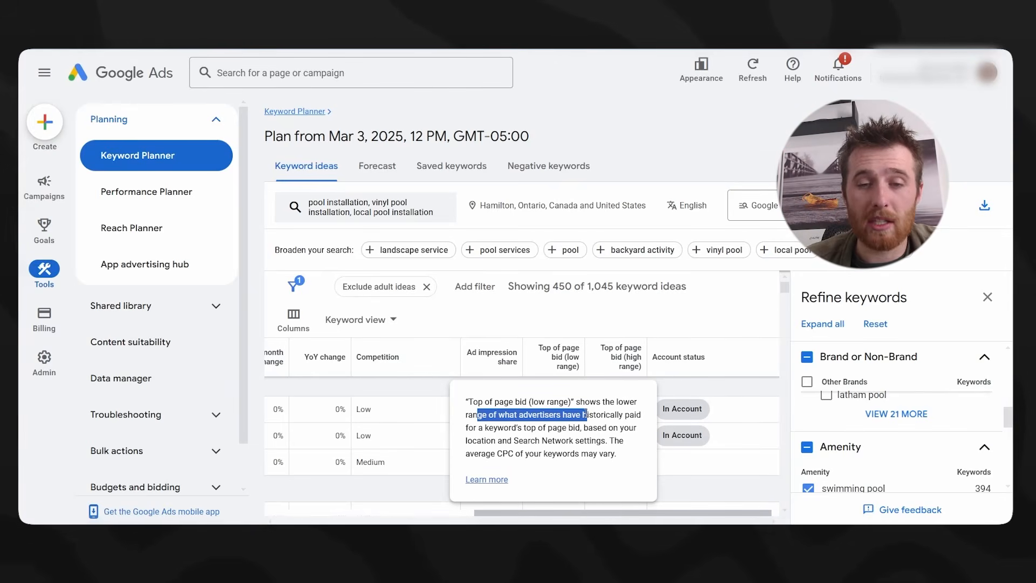
mouse_move(628, 360)
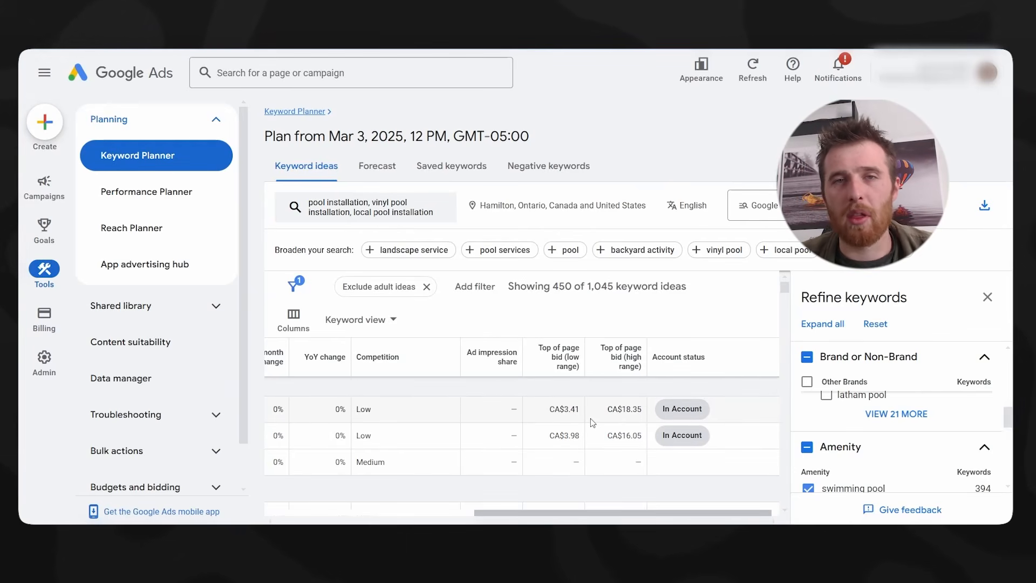
scroll(590, 419, down, 4)
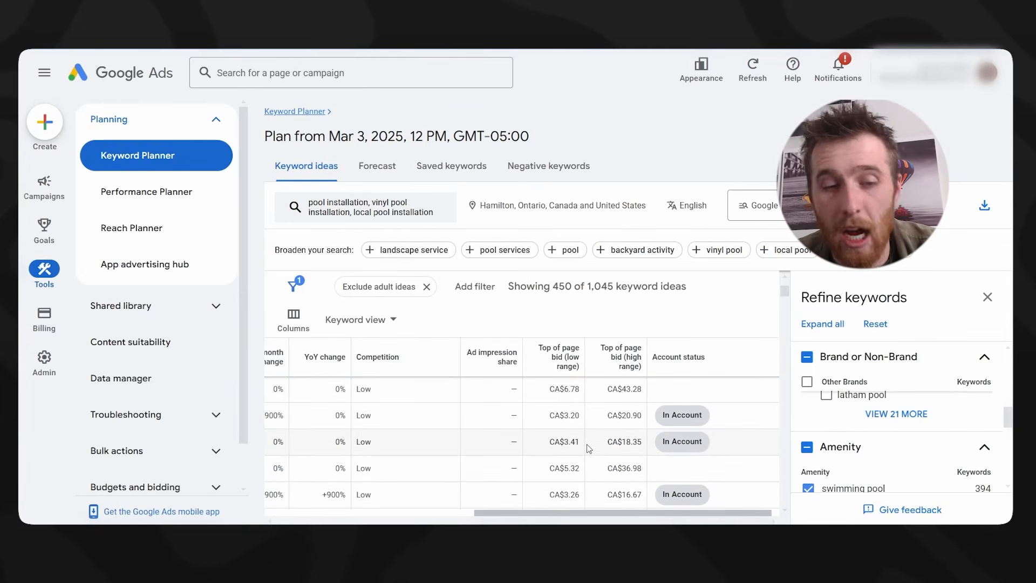
drag(634, 519, 616, 519)
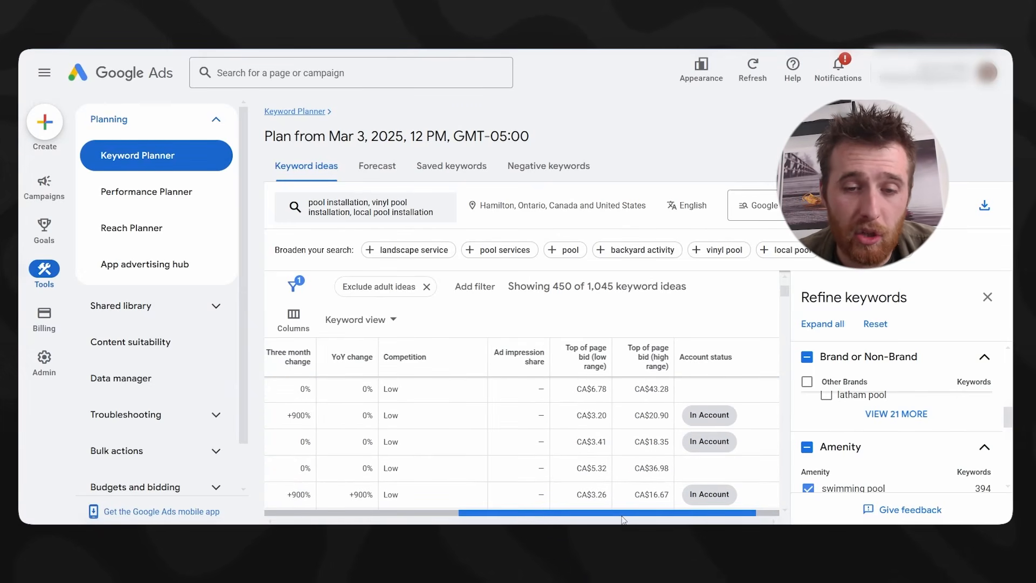
scroll(615, 459, up, 5)
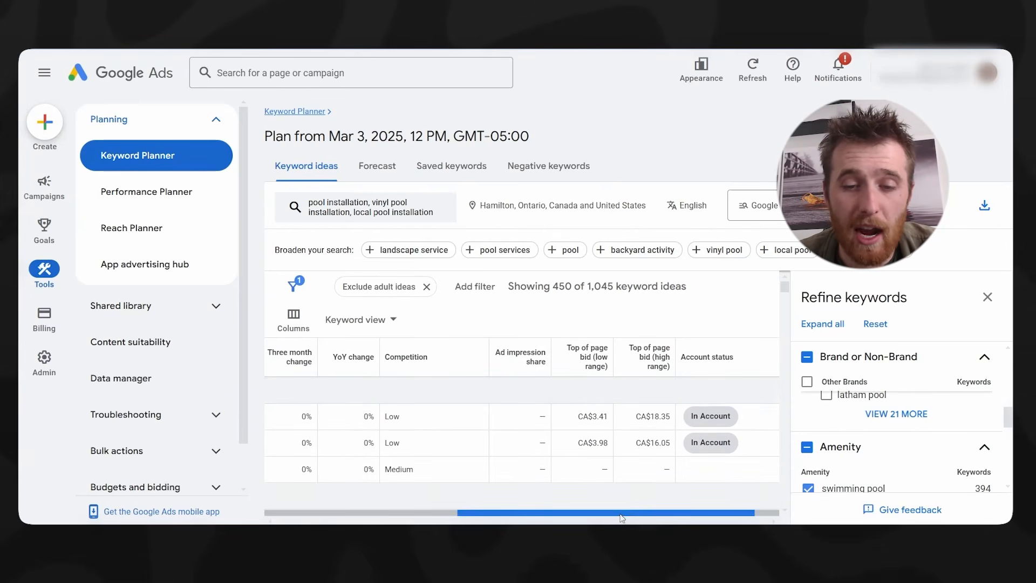
- Select the three provided keywords: "pool installation", "vinyl pool installation" and "local pool installation"
drag(626, 513, 393, 506)
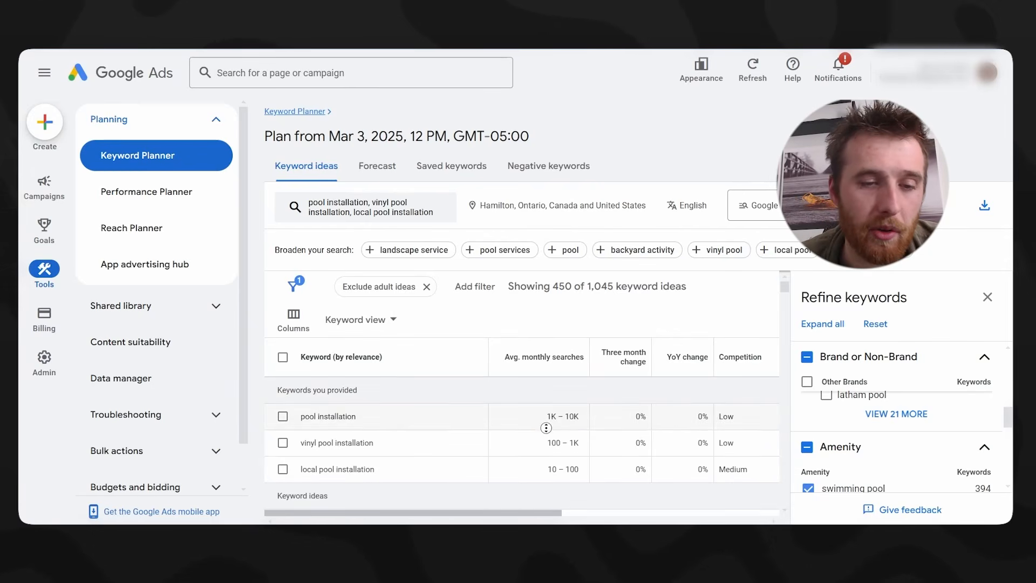
scroll(579, 416, down, 1)
scroll(579, 416, up, 1)
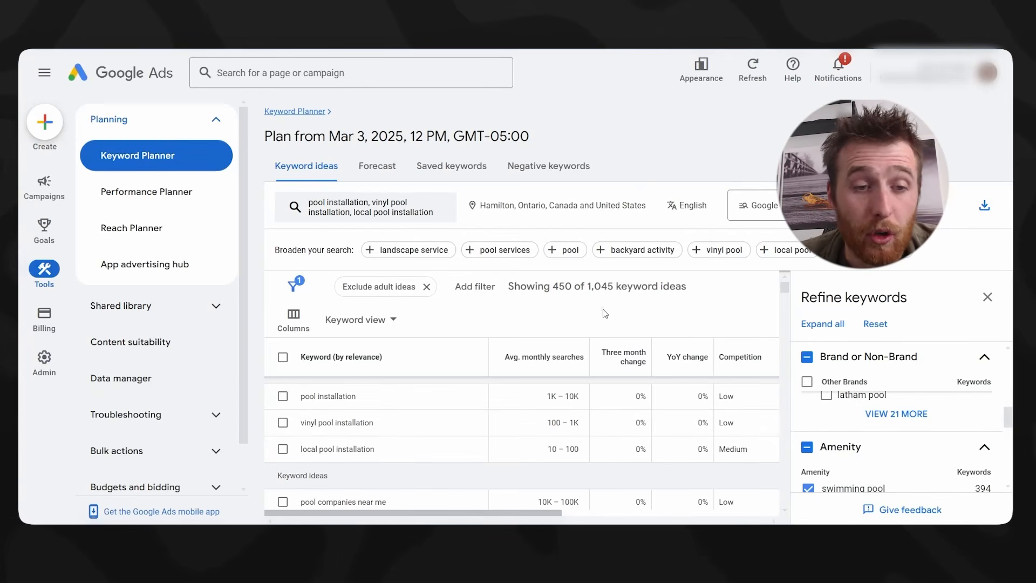
click(282, 396)
click(281, 414)
click(282, 441)
- Add the keyword ideas "pool builders near me" and "pool installation near me" to the selection, leaving out "pool companies near me"
scroll(436, 470, down, 1)
scroll(436, 470, down, 2)
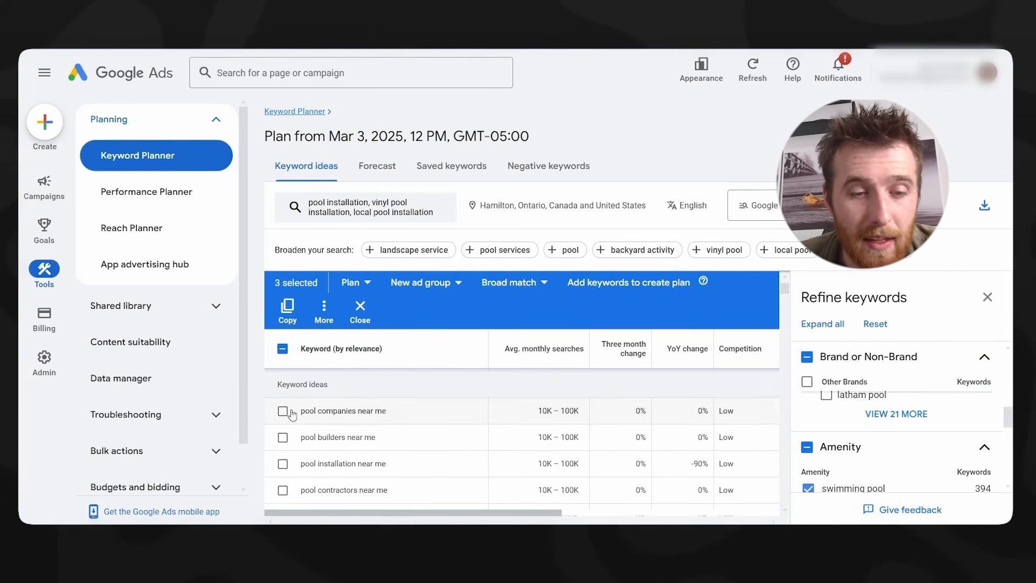
click(282, 437)
scroll(479, 458, down, 1)
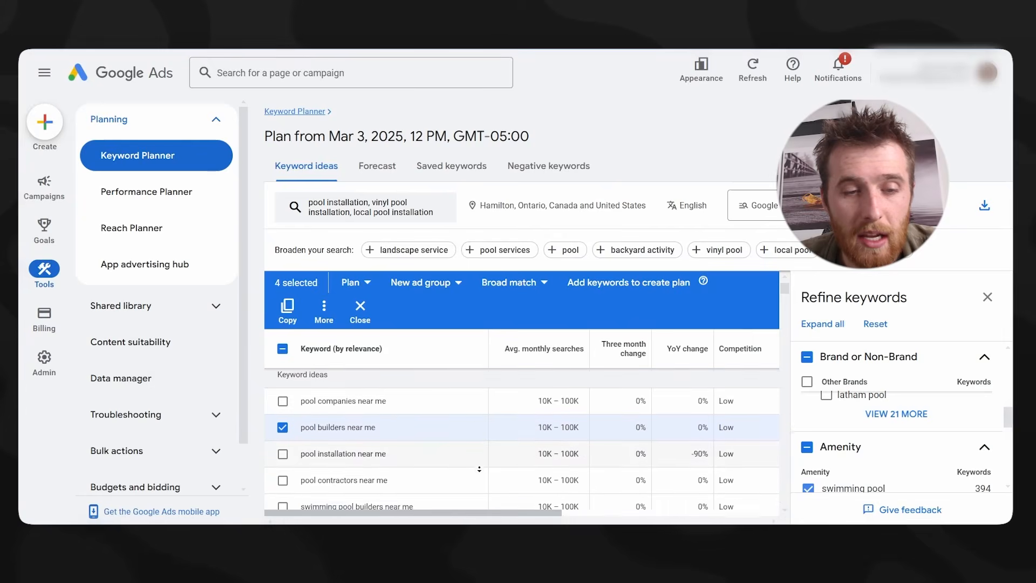
drag(333, 385, 300, 384)
scroll(461, 434, down, 1)
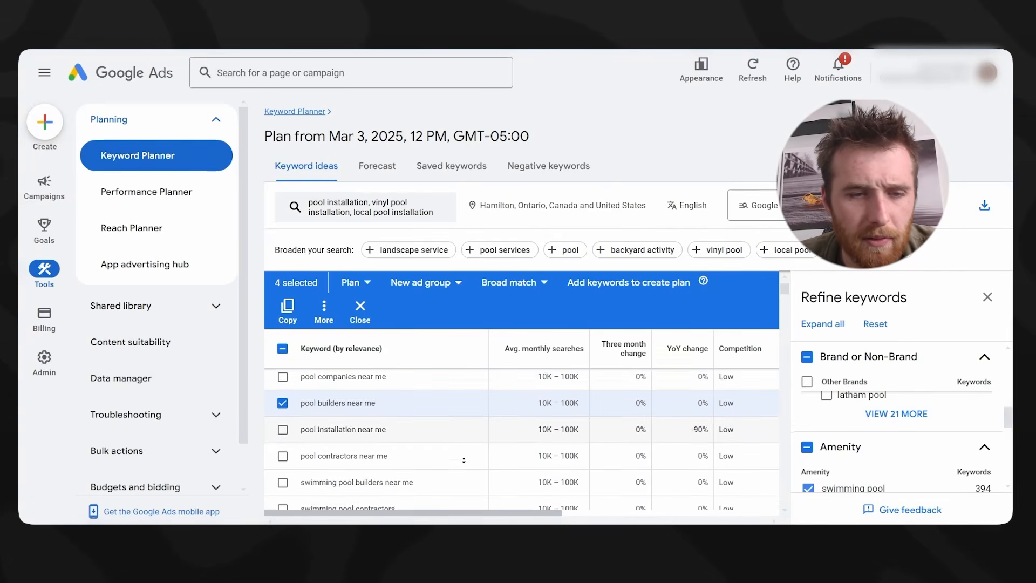
click(282, 411)
- Also select "pool contractors near me", "swimming pool builders near me", "swimming pool contractors" and "swimming pool installers near me"
scroll(370, 460, down, 1)
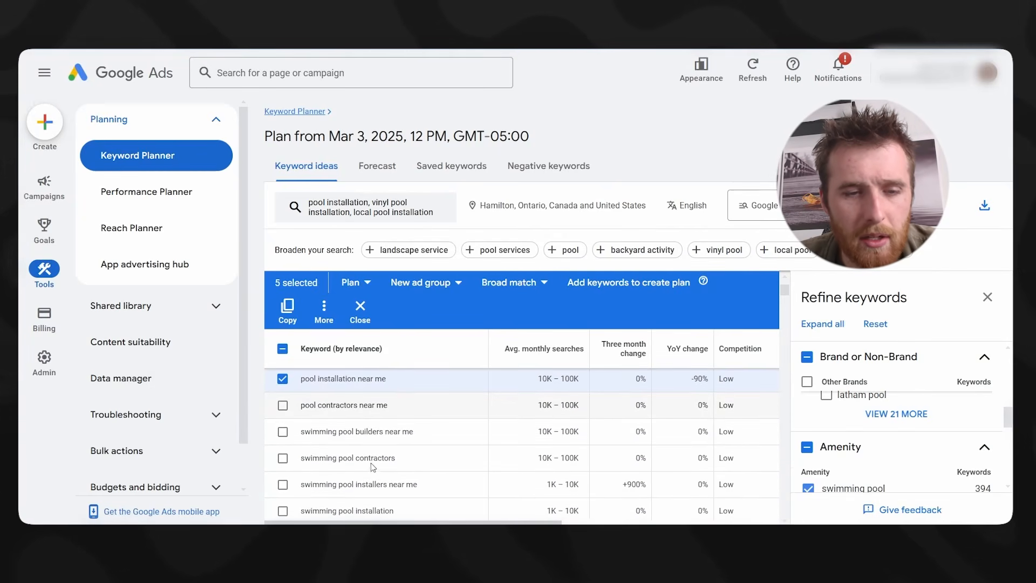
click(283, 404)
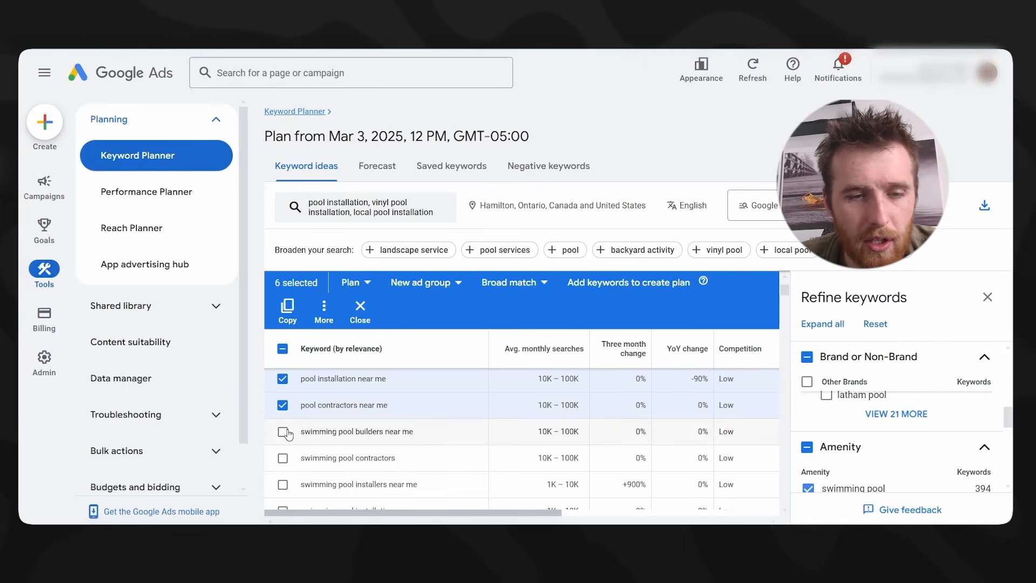
click(282, 431)
click(282, 458)
click(282, 484)
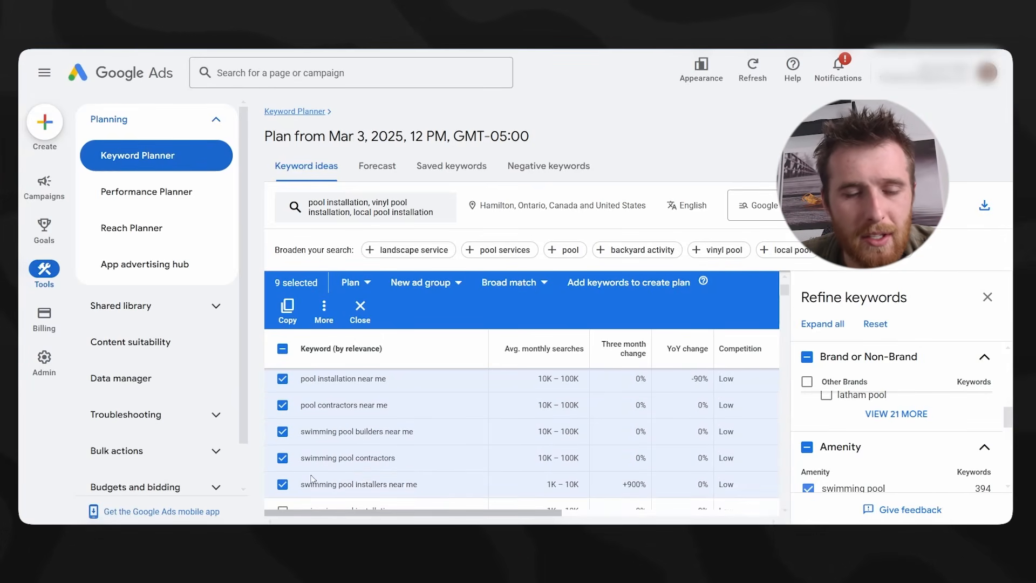
- Add "swimming pool installation", "pool construction near me", "inground pool installation near me" and "swimming pool companies near me" to the selected keywords
scroll(369, 488, down, 2)
scroll(371, 488, down, 1)
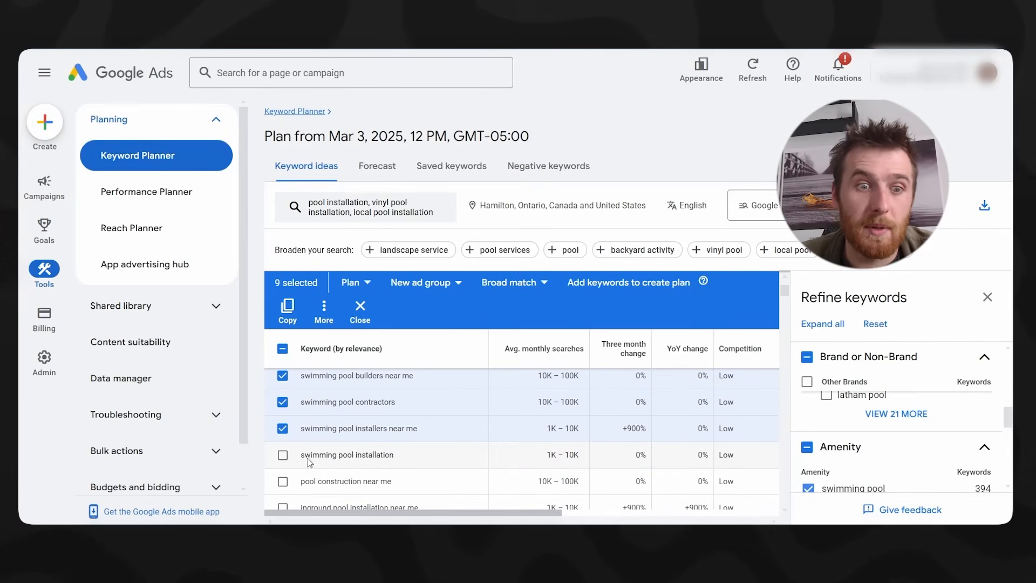
click(281, 456)
scroll(282, 453, down, 3)
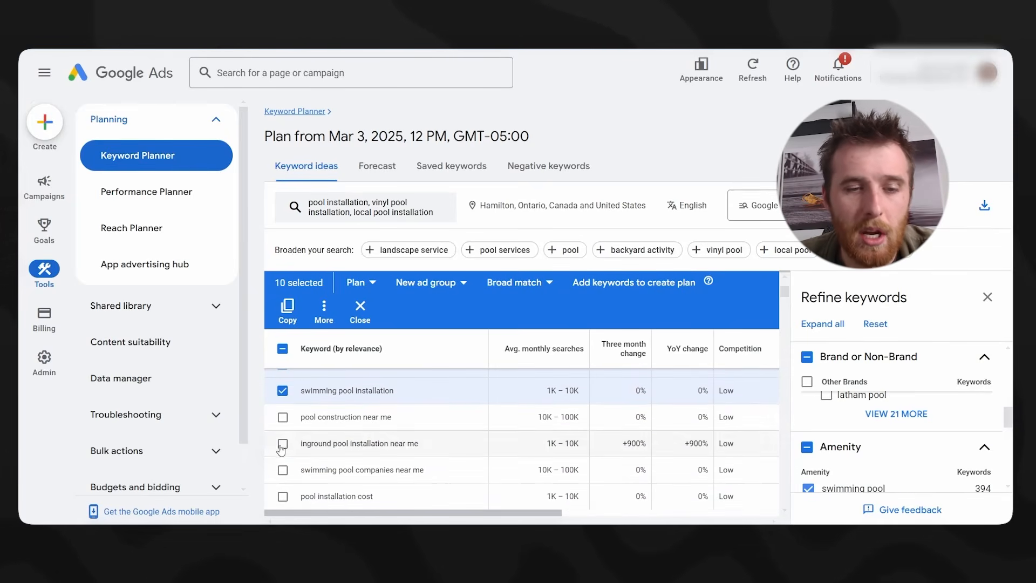
click(283, 417)
click(282, 443)
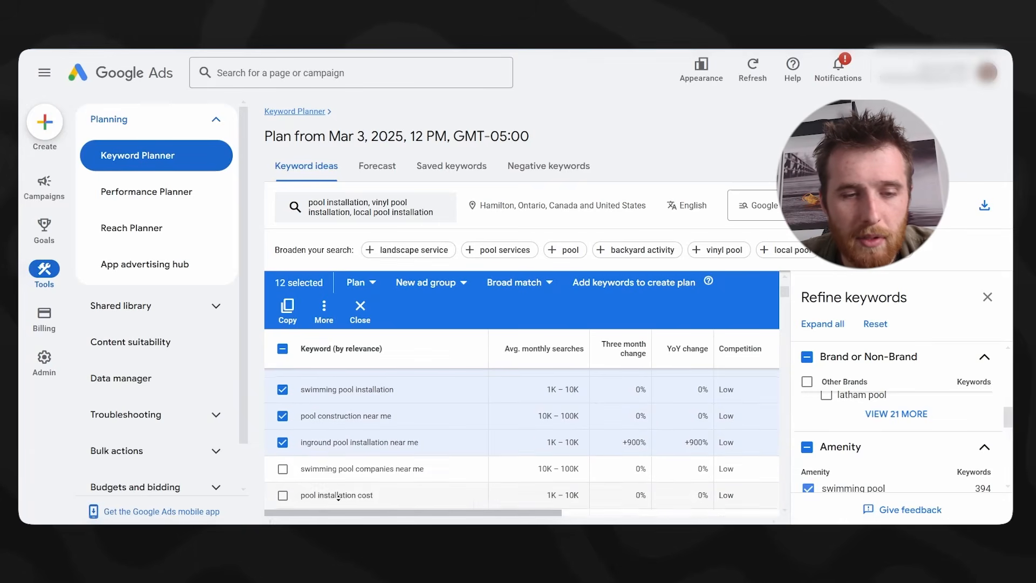
scroll(283, 443, down, 2)
click(282, 403)
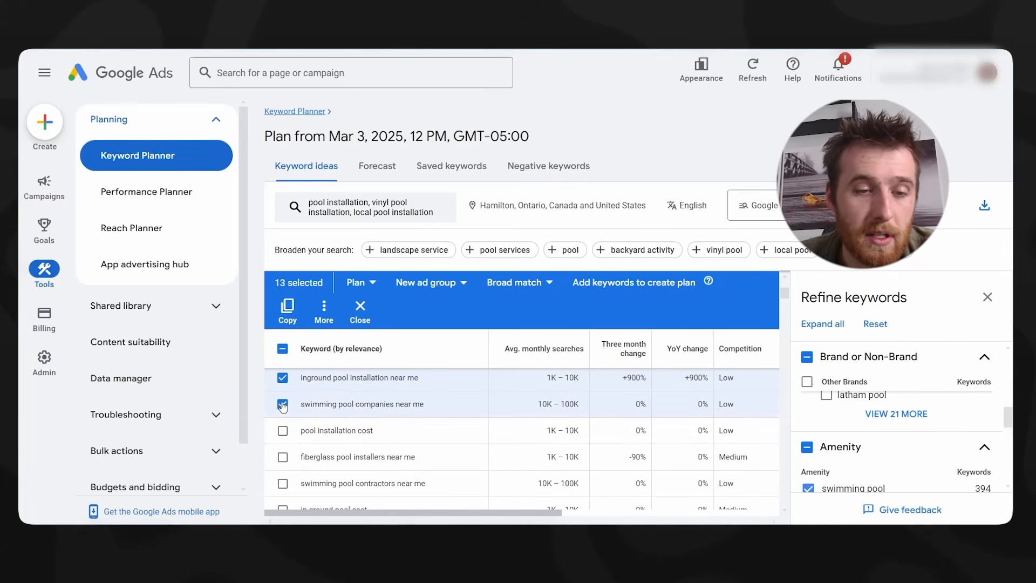
- Leave "pool installation cost" unselected and select "fiberglass pool installers near me" and "swimming pool contractors near me"
drag(371, 429, 315, 428)
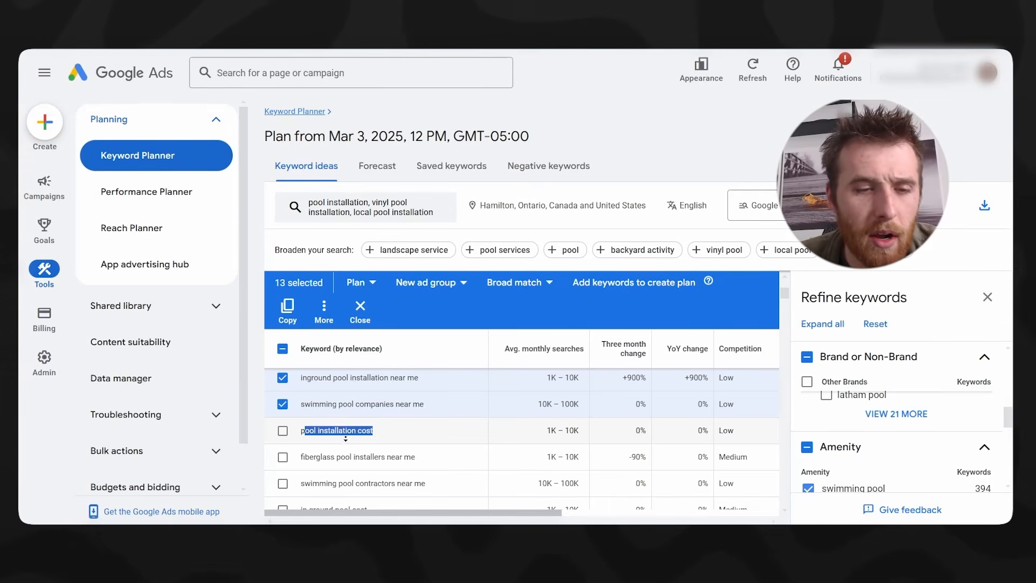
scroll(345, 426, down, 1)
click(382, 408)
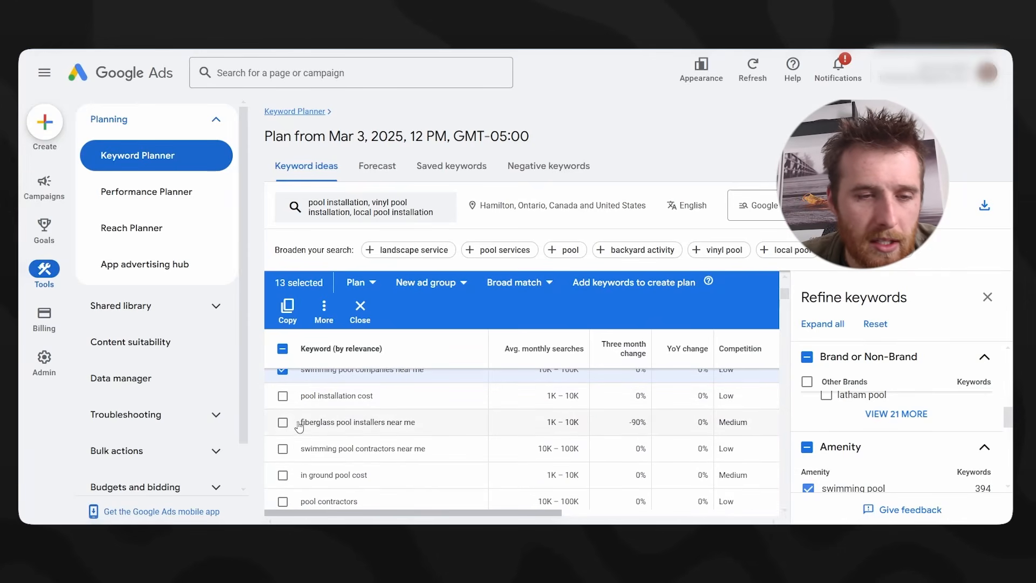
scroll(345, 427, down, 1)
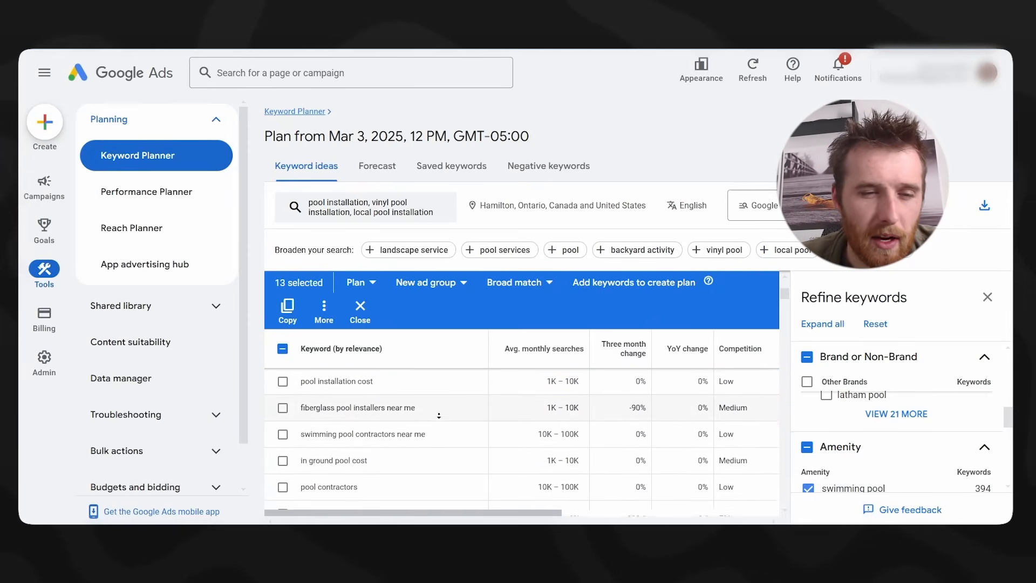
click(282, 406)
click(282, 433)
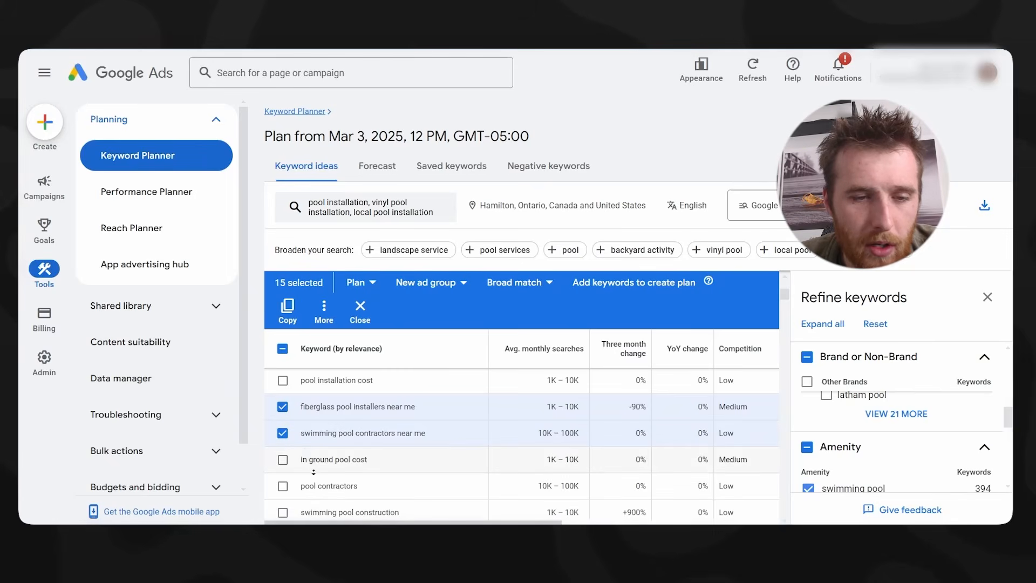
- Skip "in ground pool cost" and add "pool contractors" and "swimming pool construction" to the selected keywords
scroll(292, 464, down, 3)
scroll(296, 485, down, 1)
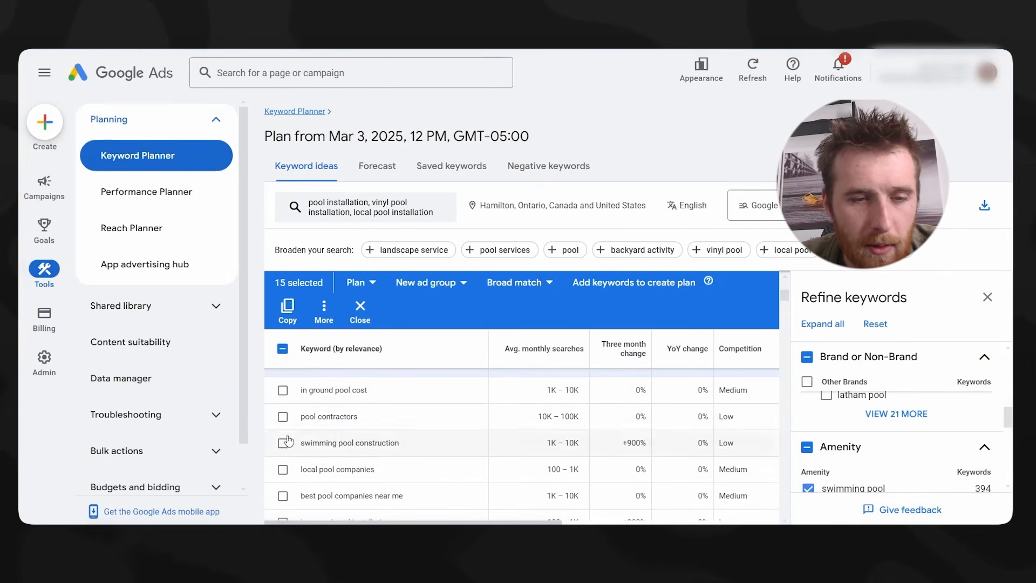
click(282, 417)
click(283, 442)
scroll(324, 448, down, 3)
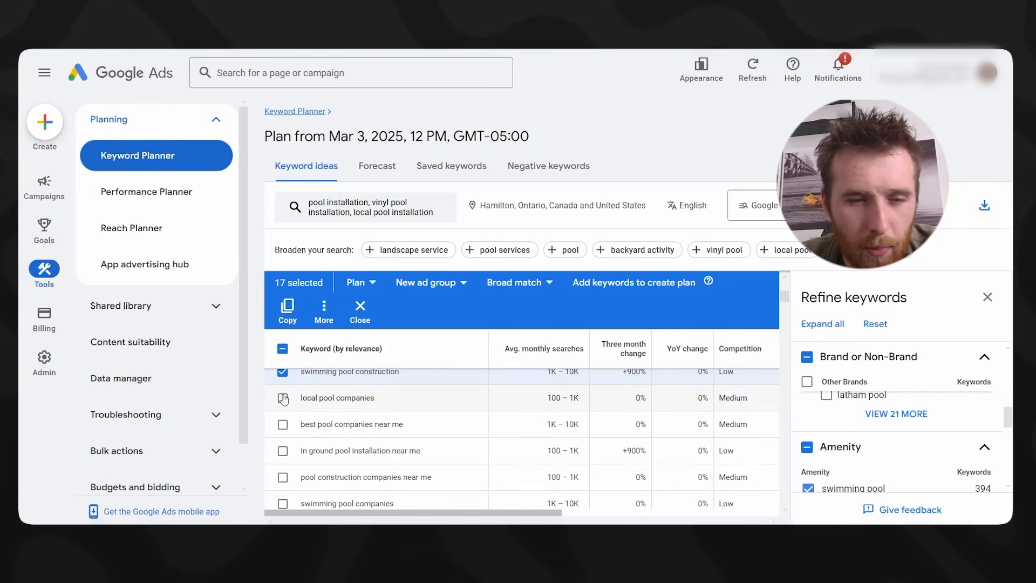
- Select "in ground pool installation near me", "pool construction companies near me", "pool installation companies near me" and "inground pool installation"
scroll(365, 468, down, 1)
click(282, 427)
scroll(282, 404, down, 2)
click(282, 396)
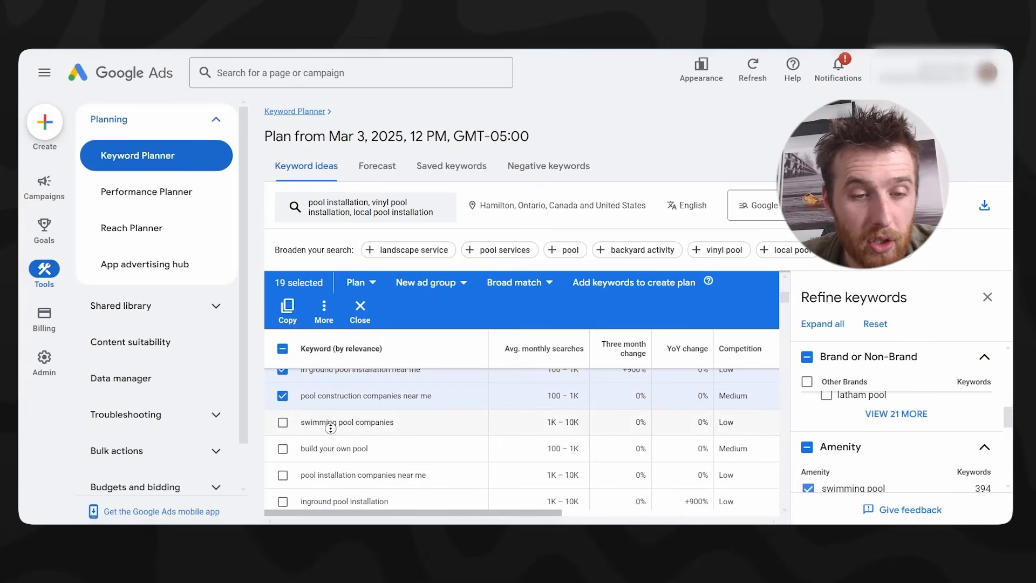
scroll(284, 416, down, 2)
click(283, 429)
click(282, 455)
scroll(384, 485, down, 2)
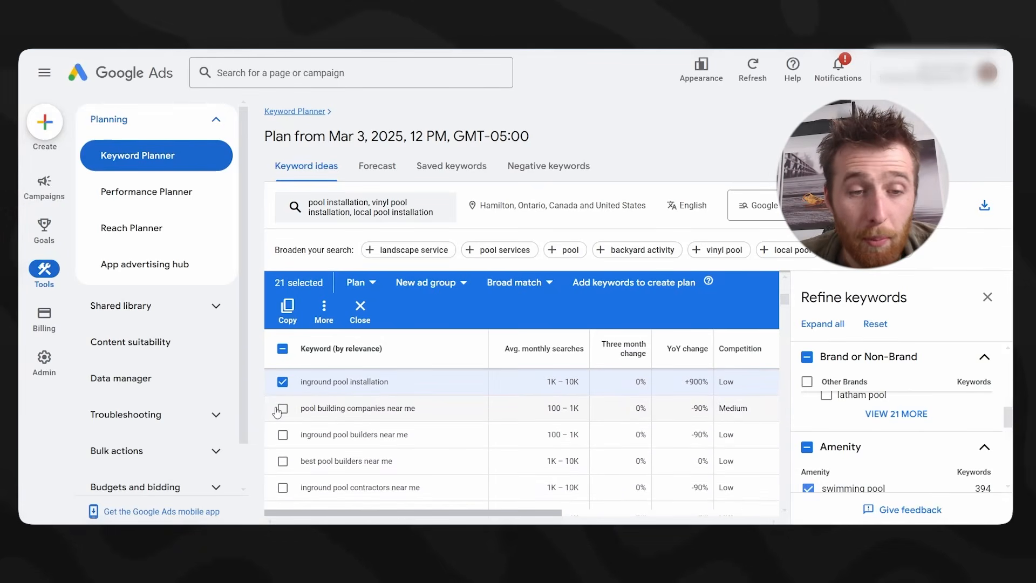
- Select "pool building companies near me", "inground pool builders near me", "best pool builders near me" and "inground pool contractors near me"
click(282, 408)
click(281, 436)
click(282, 461)
scroll(324, 465, down, 2)
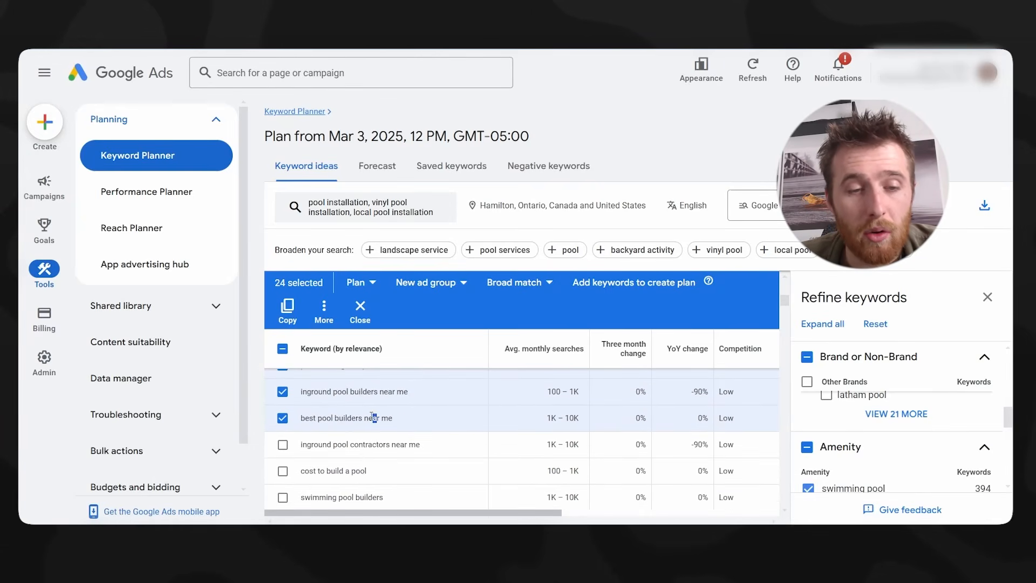
drag(377, 418, 310, 415)
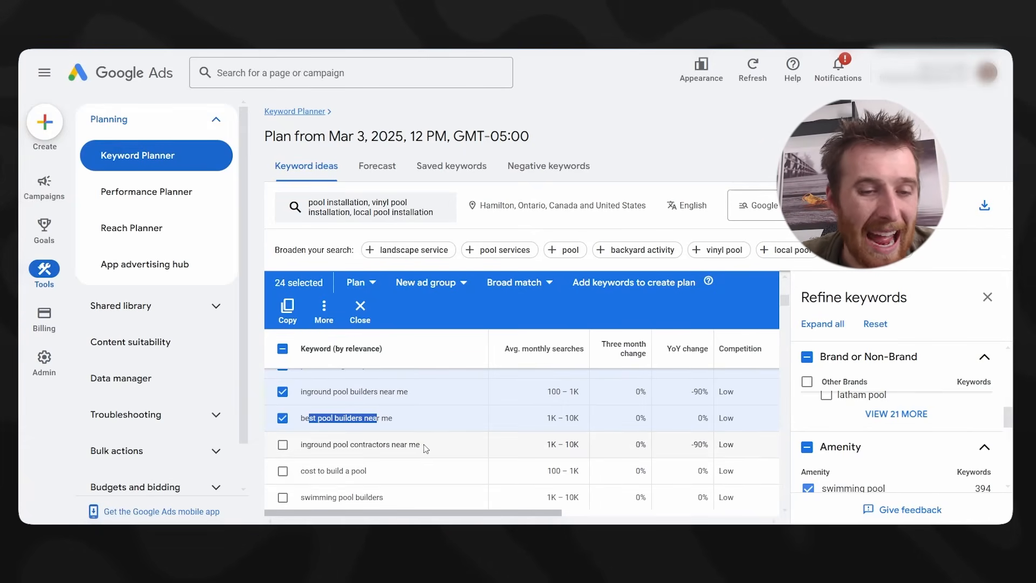
click(282, 444)
- Skip "cost to build a pool" and select "swimming pool builders", "fiberglass pool installation" and "fiberglass pool companies near me"
scroll(391, 449, down, 1)
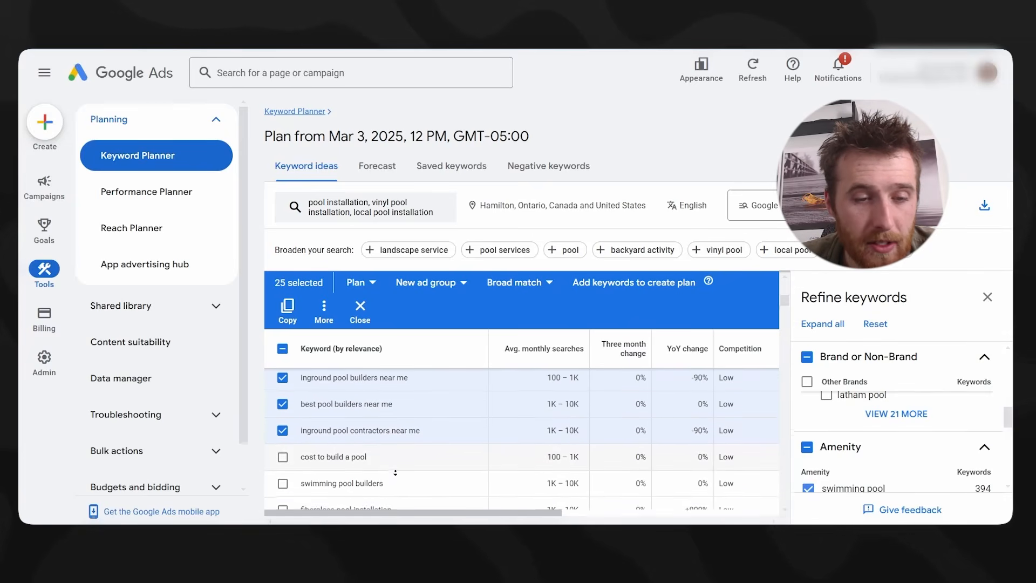
click(282, 437)
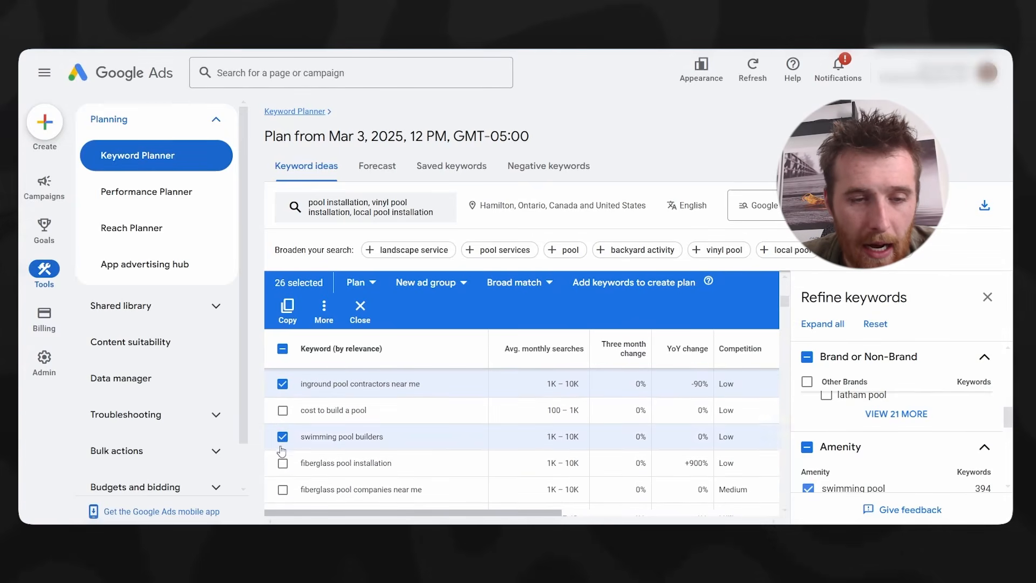
click(282, 463)
click(282, 489)
scroll(388, 495, down, 1)
scroll(388, 494, down, 3)
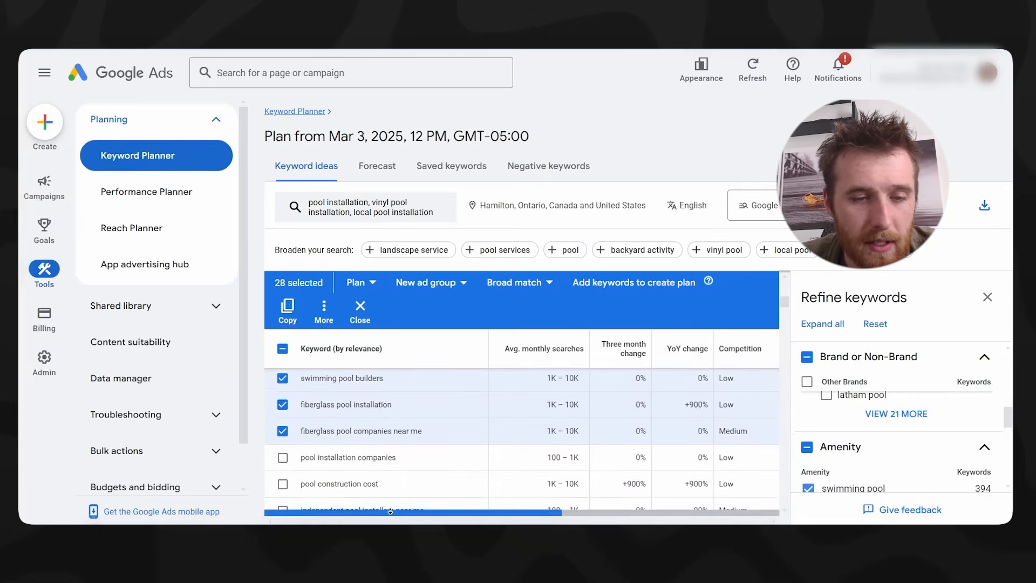
- Review the keywords following "fiberglass pool companies near me" and add "pool installation companies" to the selection
scroll(372, 497, up, 3)
scroll(357, 500, down, 2)
scroll(357, 500, down, 2)
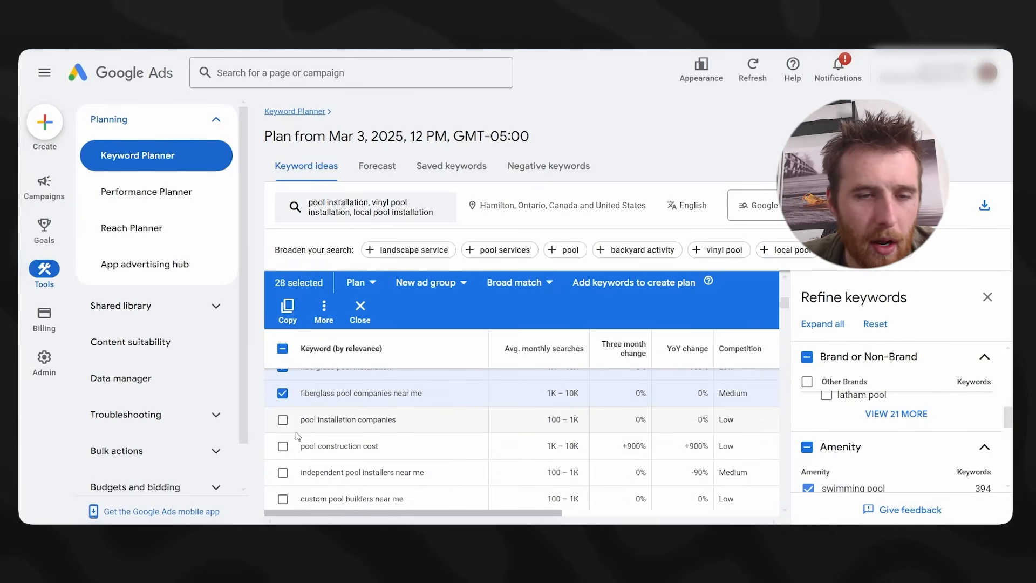
drag(301, 396, 369, 395)
click(305, 402)
scroll(474, 430, down, 2)
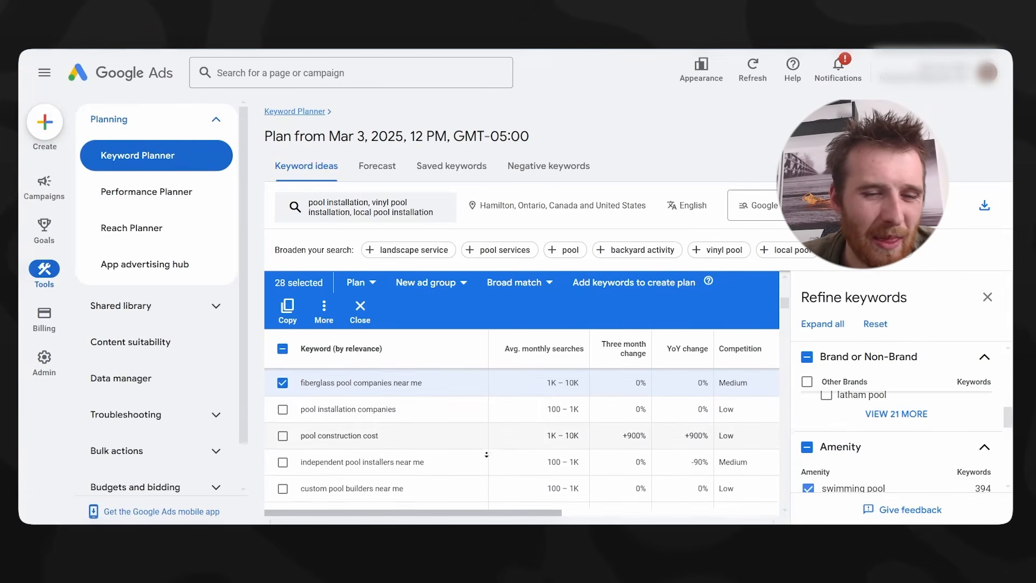
click(283, 390)
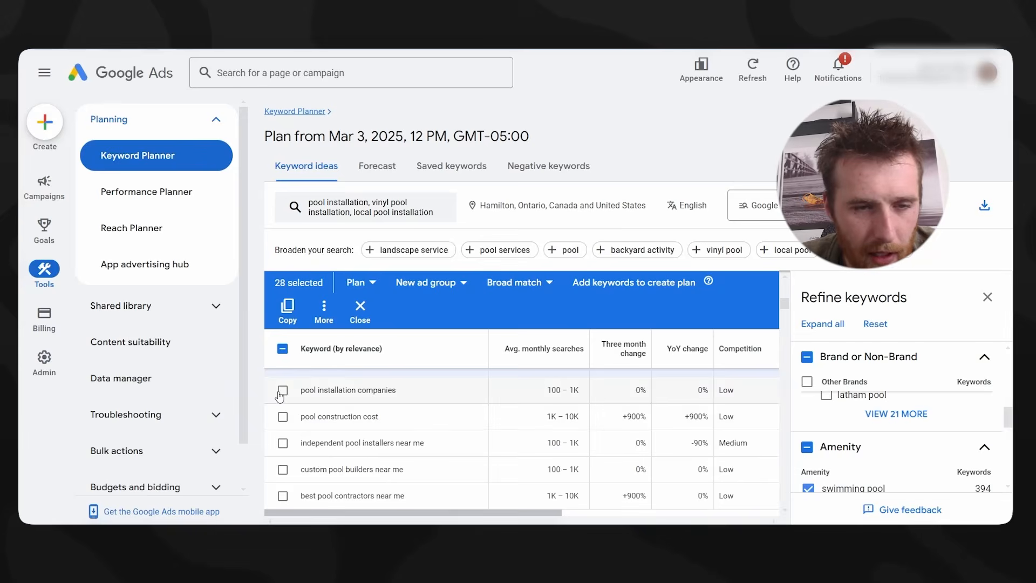
scroll(397, 463, down, 2)
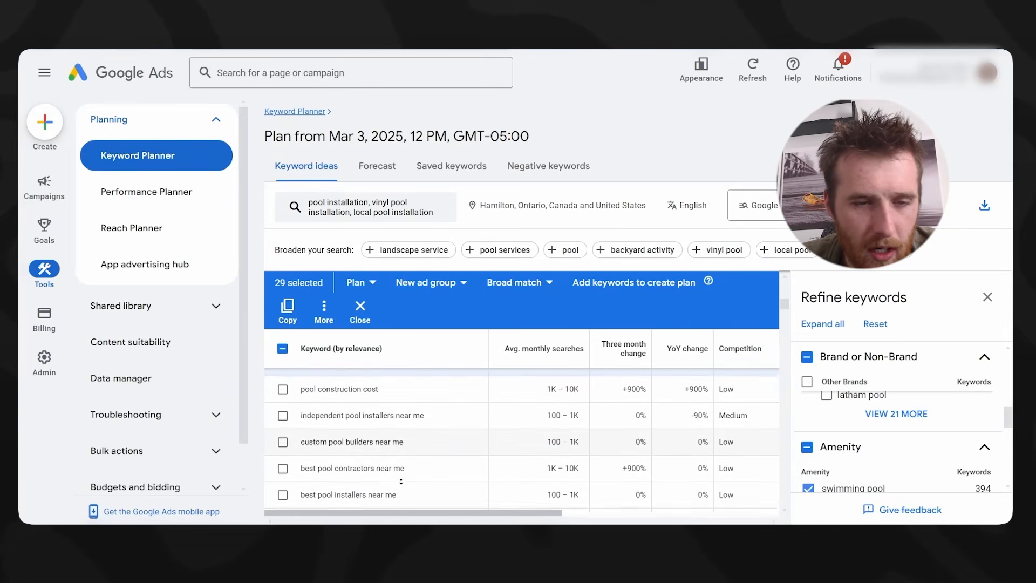
click(282, 409)
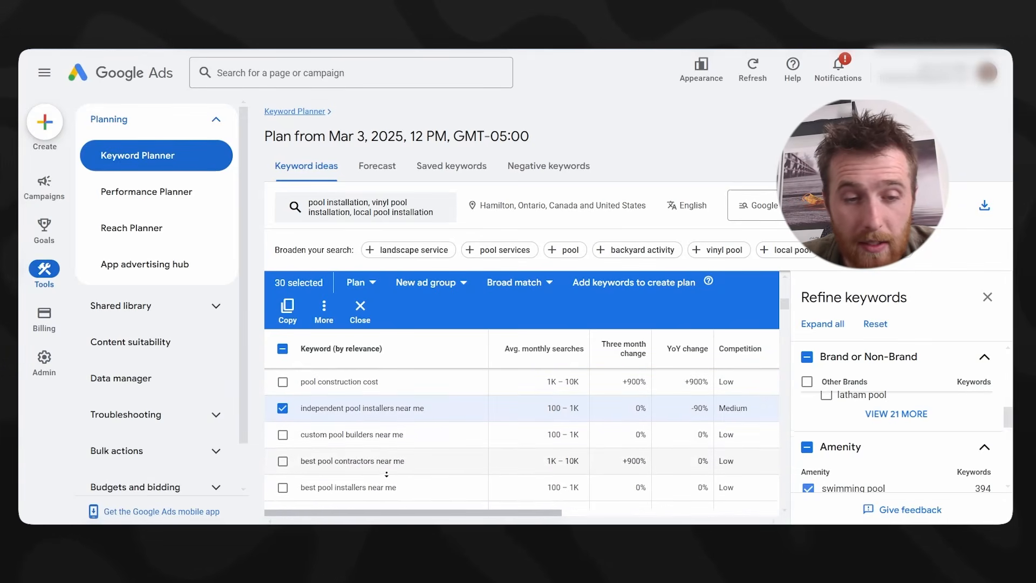
scroll(329, 434, down, 1)
click(282, 396)
- Leave "custom pool builders near me" unselected and select "best pool contractors near me" and "best pool installers near me"
scroll(389, 440, down, 1)
scroll(390, 442, down, 1)
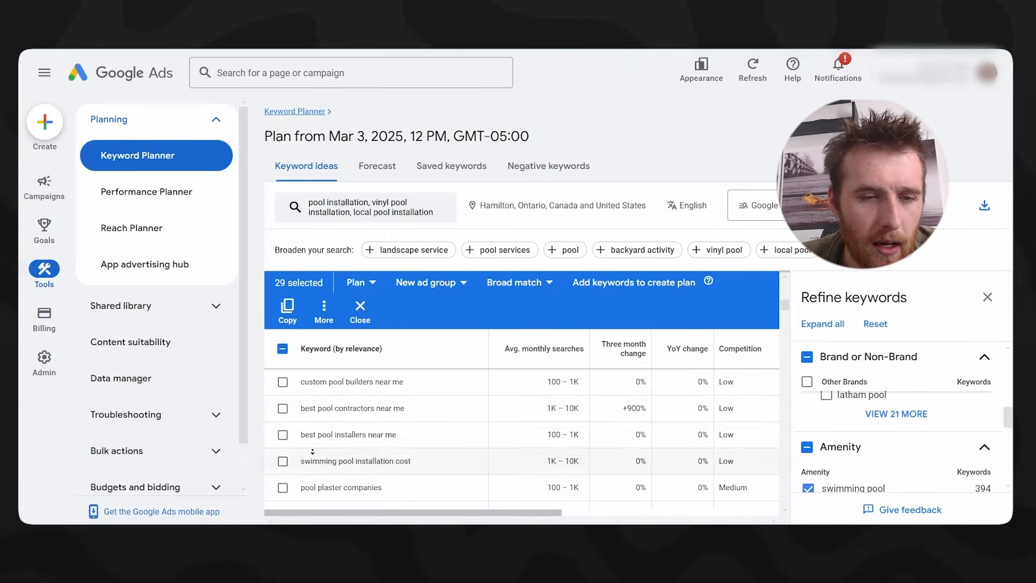
scroll(287, 411, down, 1)
click(282, 400)
click(282, 426)
- Skip the cost-related keywords such as "average cost of inground pool" and select "pool sales and installation near me"
scroll(399, 458, down, 1)
scroll(400, 458, down, 3)
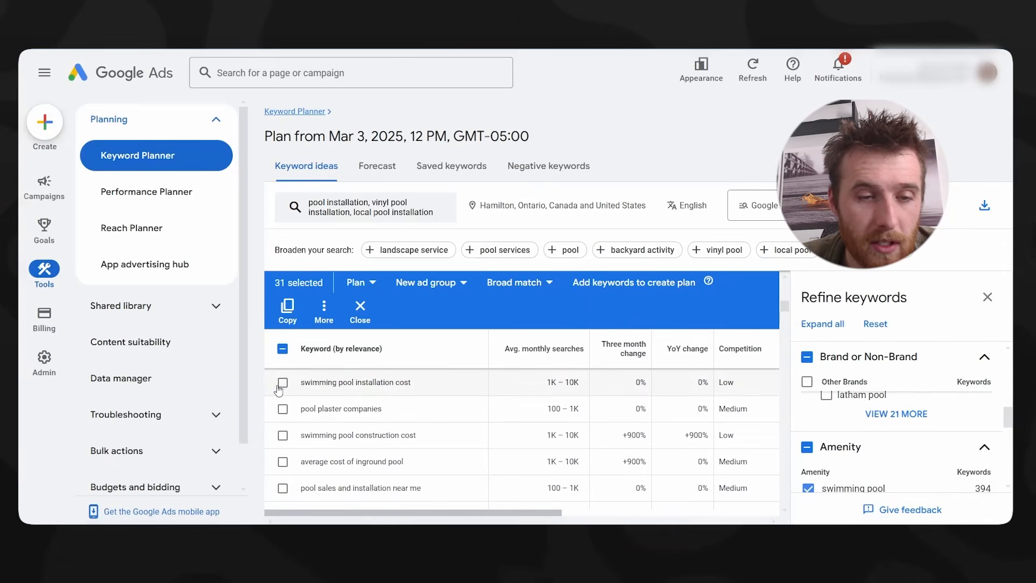
scroll(330, 458, down, 2)
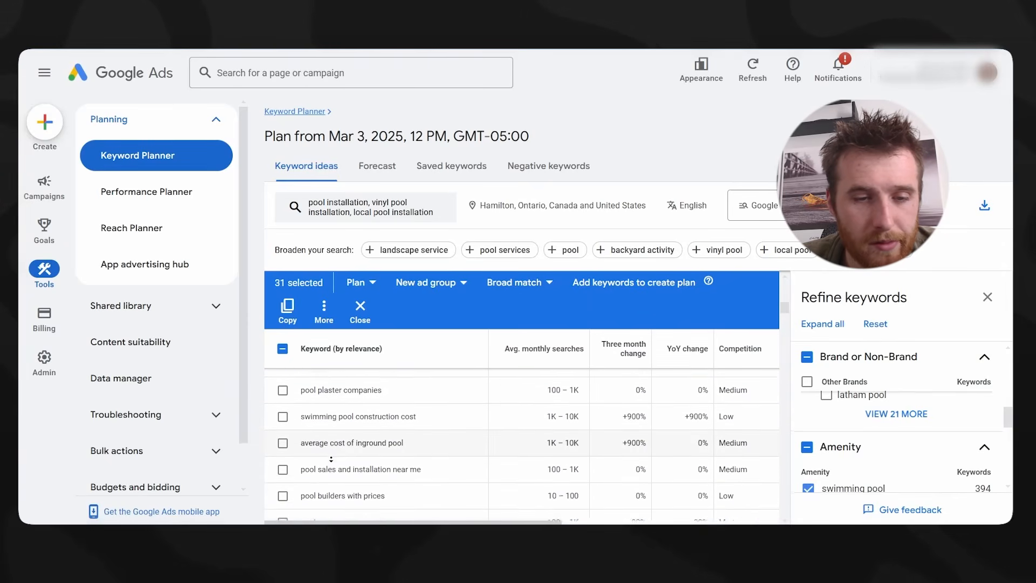
mouse_move(306, 420)
mouse_down()
mouse_move(399, 417)
mouse_move(294, 422)
mouse_up()
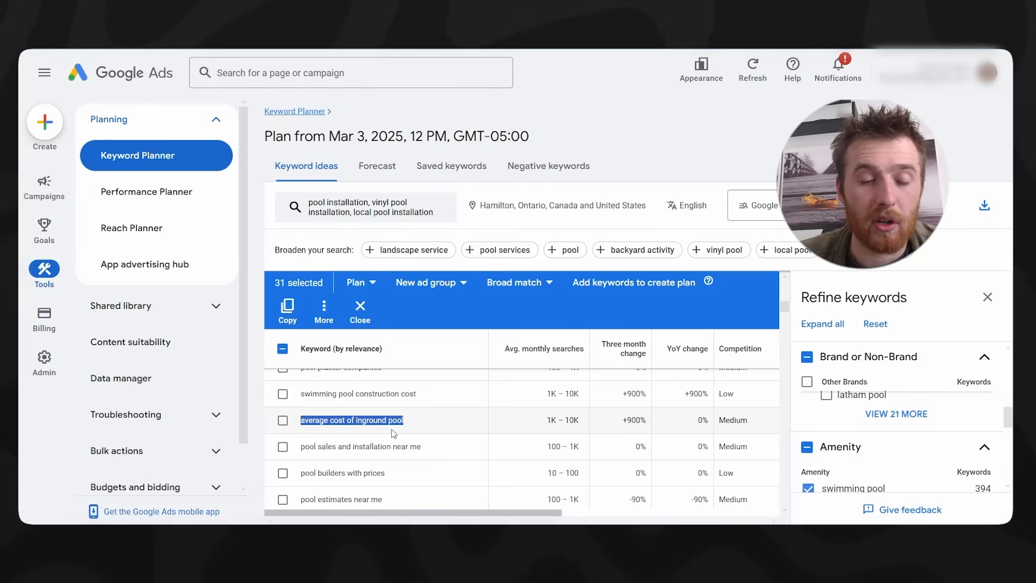
scroll(484, 426, down, 1)
scroll(484, 445, down, 1)
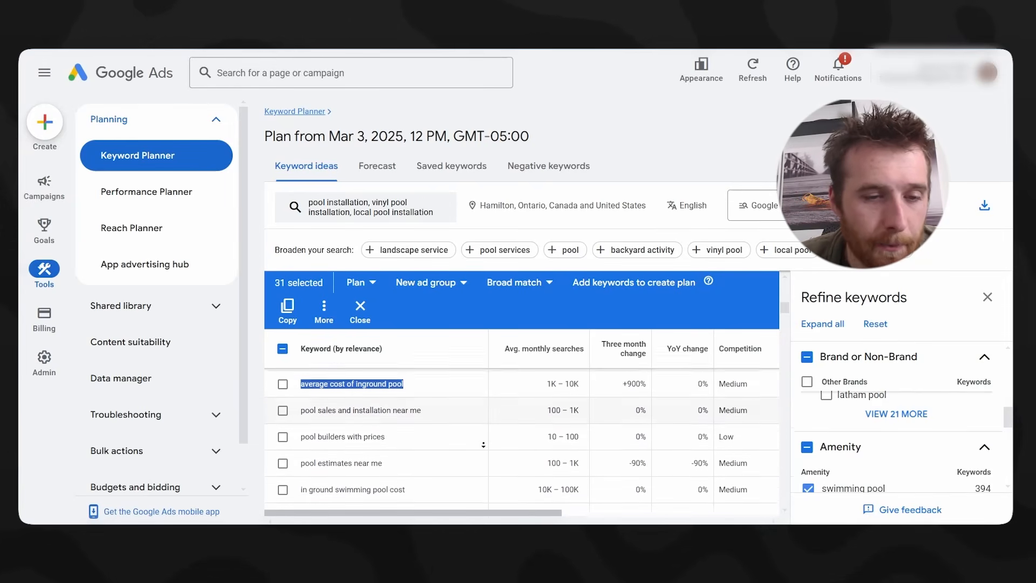
click(282, 408)
- Leave "pool estimates near me" and "in ground swimming pool cost" unselected and select "fiberglass pool builders near me"
scroll(316, 426, down, 2)
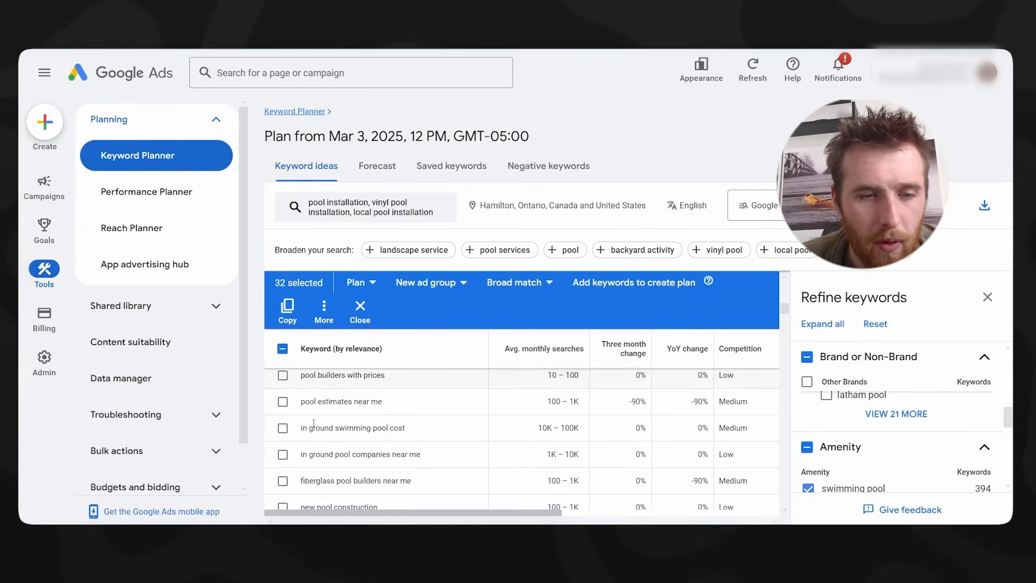
drag(358, 401, 313, 406)
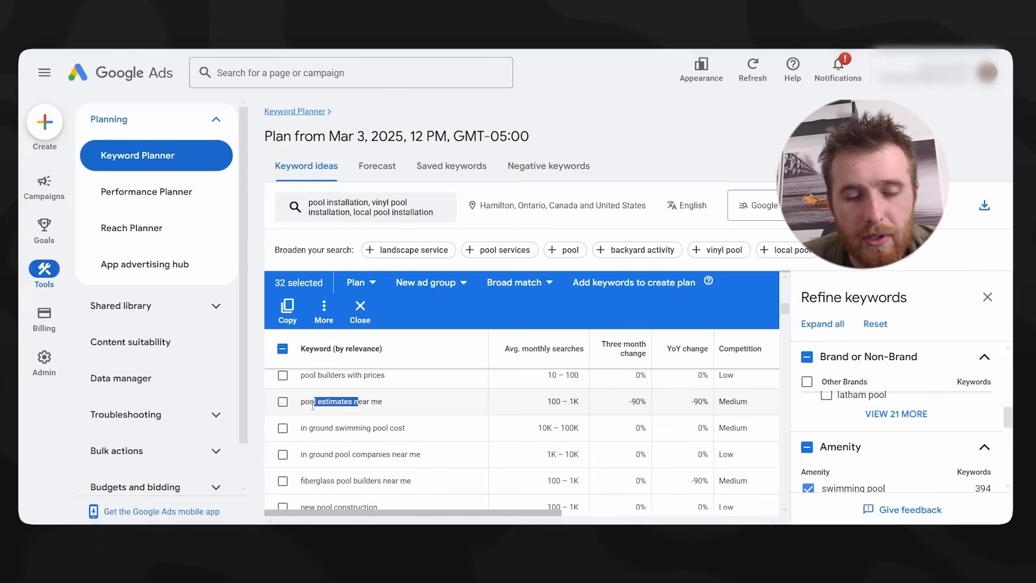
scroll(334, 426, down, 2)
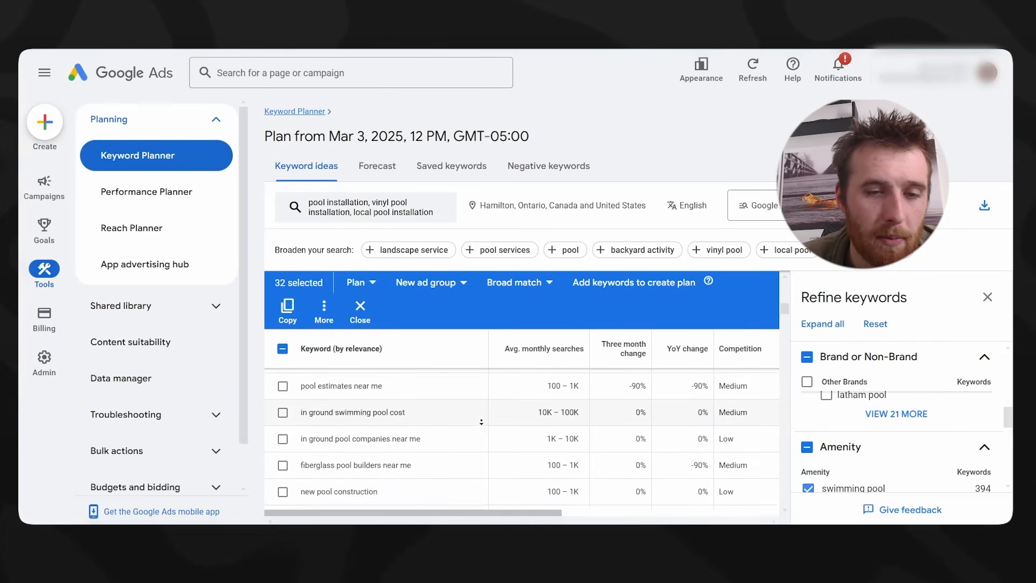
scroll(356, 444, down, 2)
click(282, 396)
scroll(376, 417, down, 1)
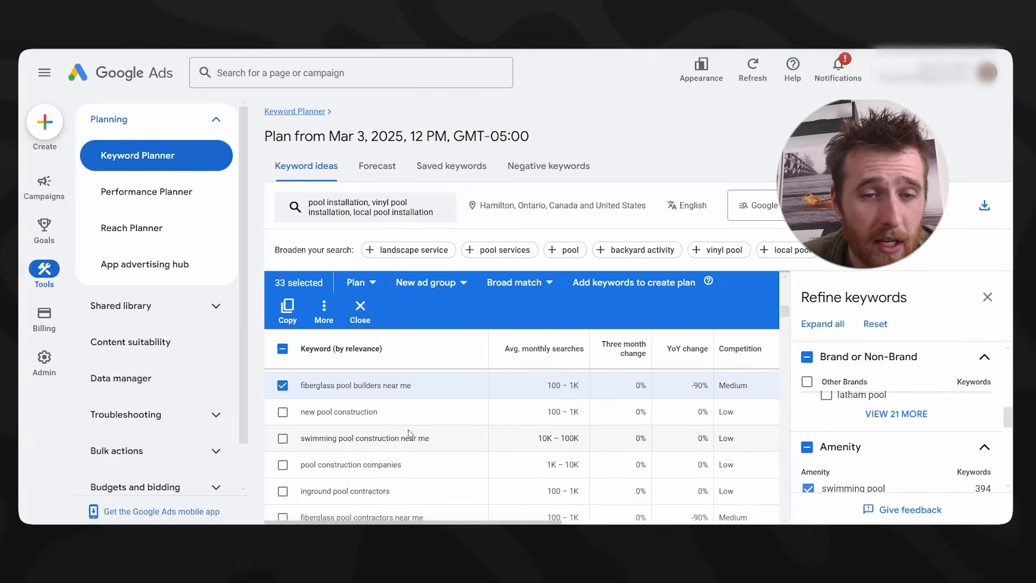
- Add all selected keywords to the plan in a new ad group as broad match
scroll(397, 422, down, 15)
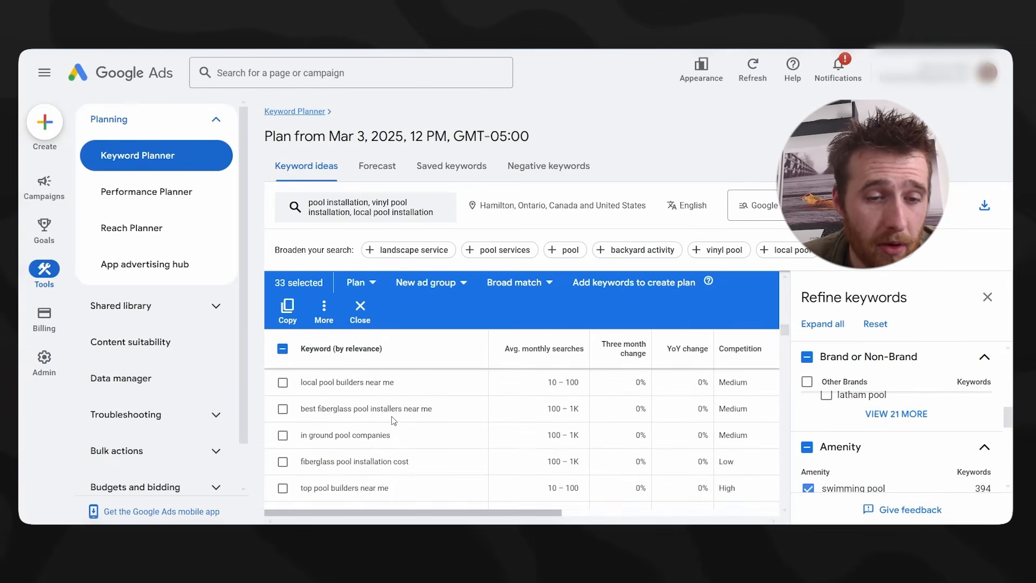
scroll(393, 419, up, 15)
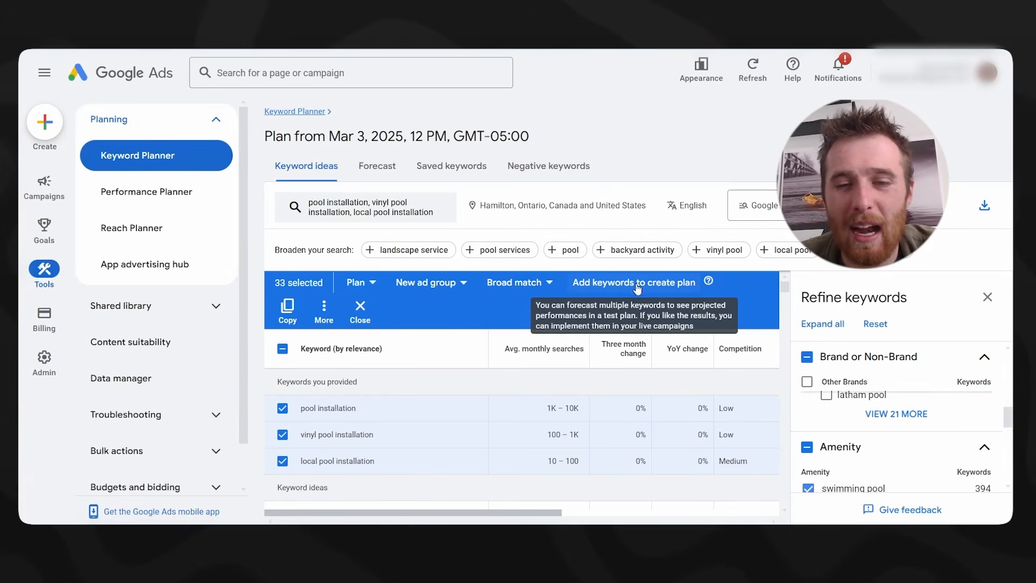
click(364, 290)
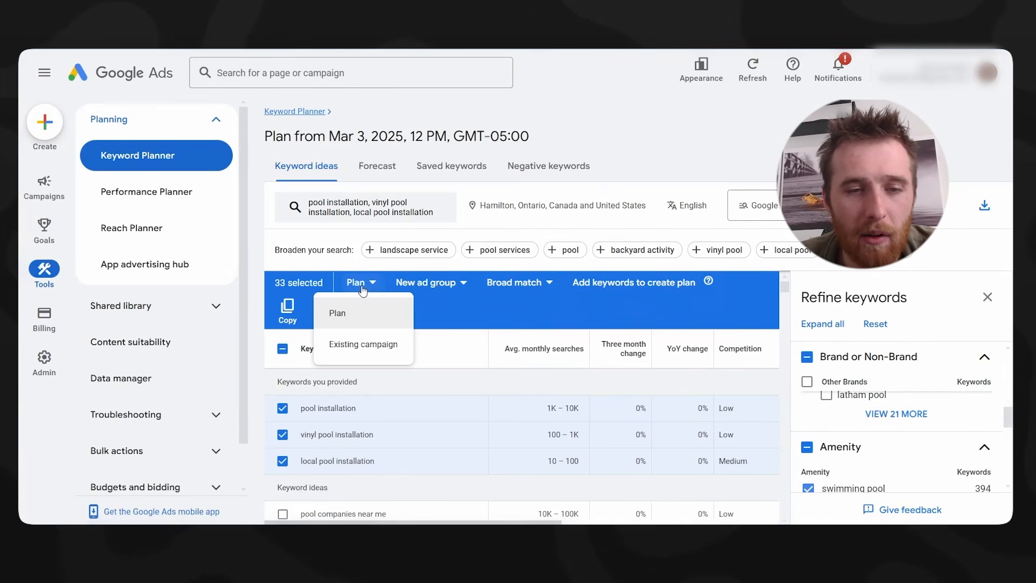
click(352, 290)
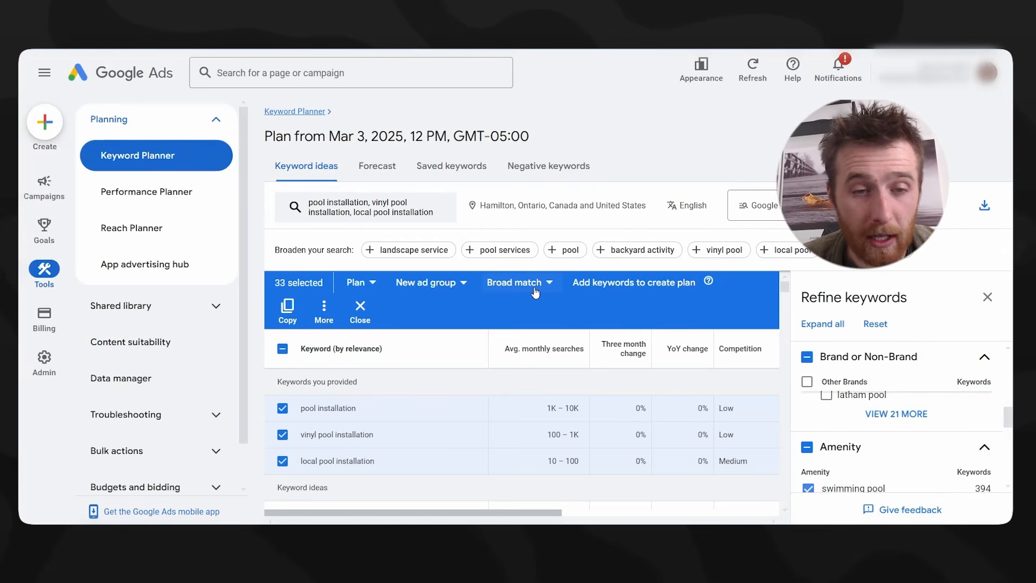
click(615, 287)
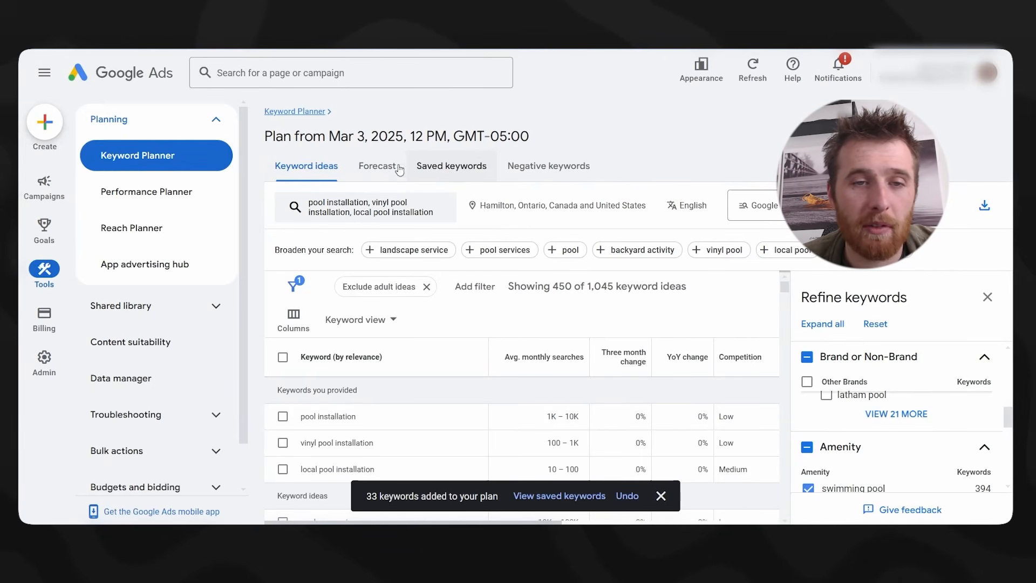
- View the plan's forecast and its list of saved keywords
click(363, 168)
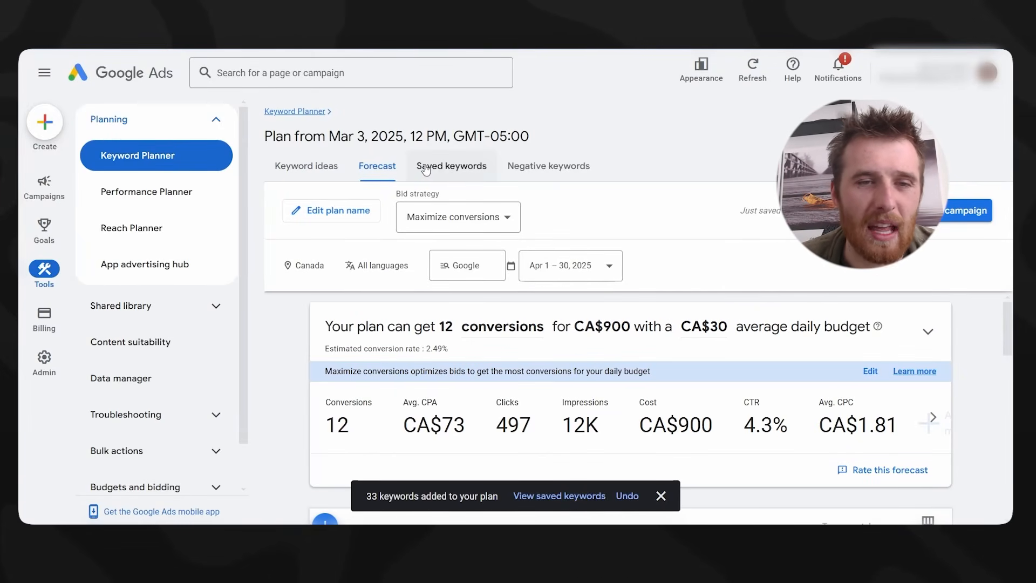
click(469, 172)
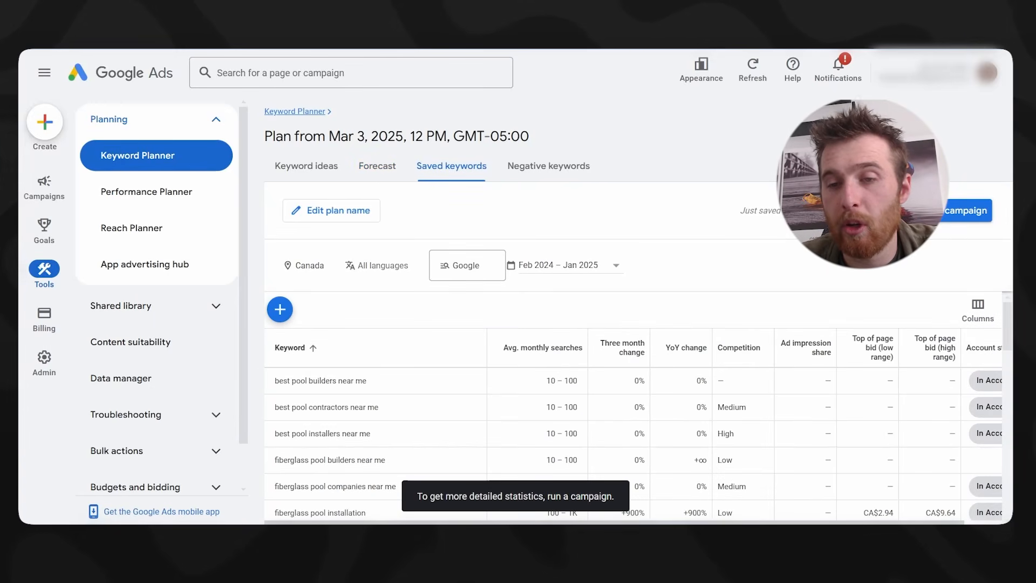
- Download the plan historical metrics to Google Sheets in My Drive, authorizing with the demo Google account
click(848, 211)
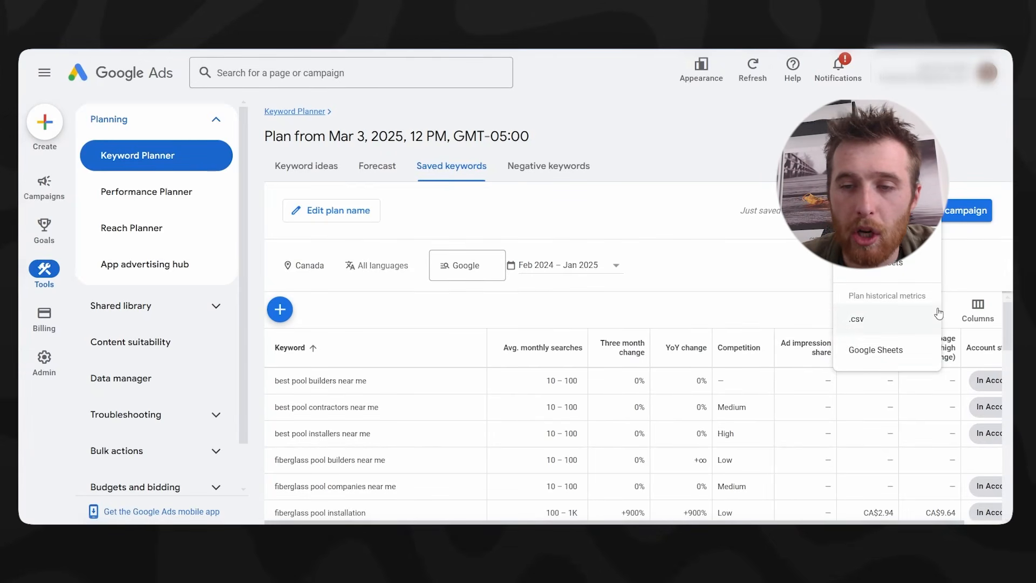
drag(926, 300, 842, 299)
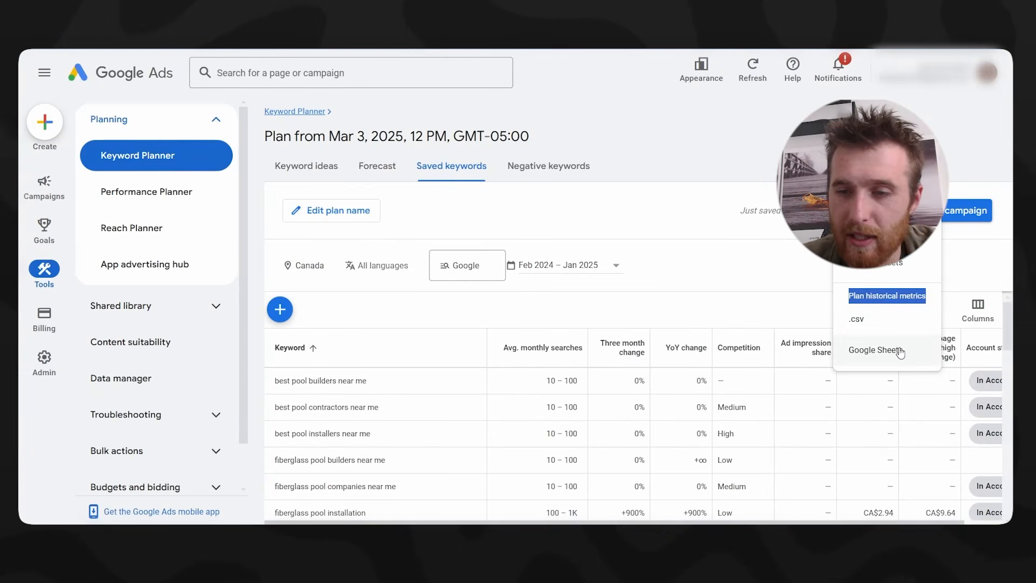
click(862, 352)
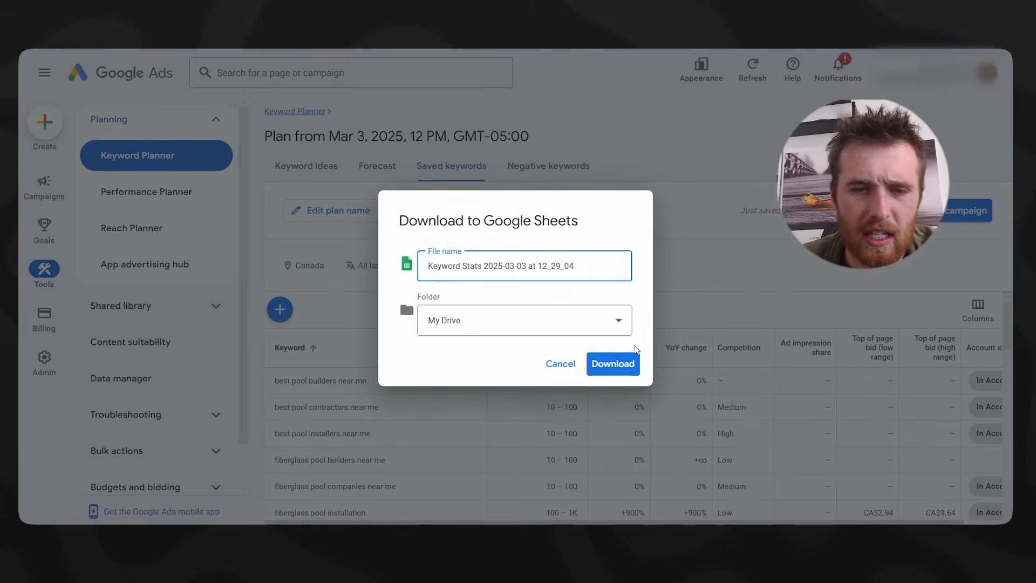
click(627, 369)
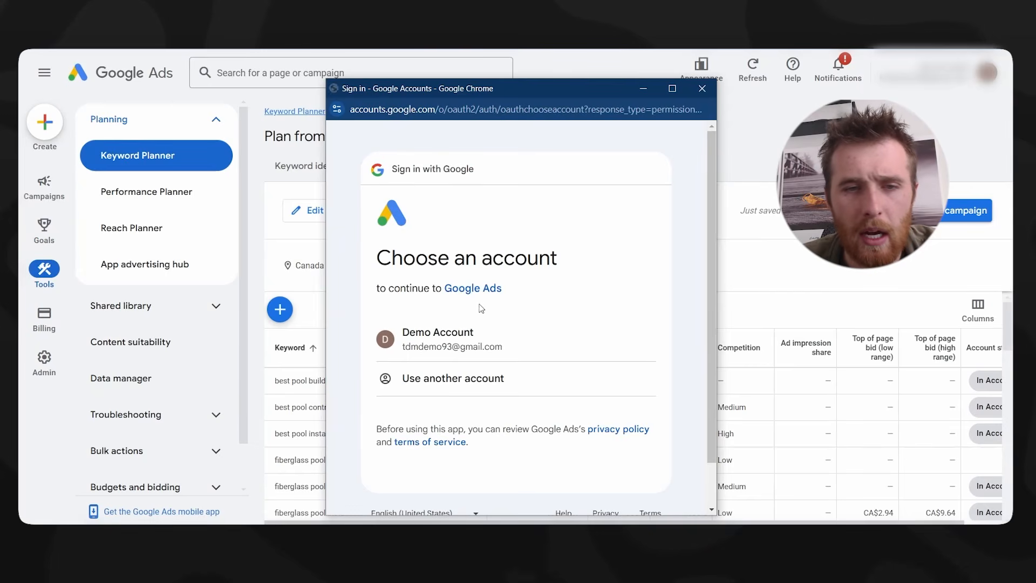
click(484, 332)
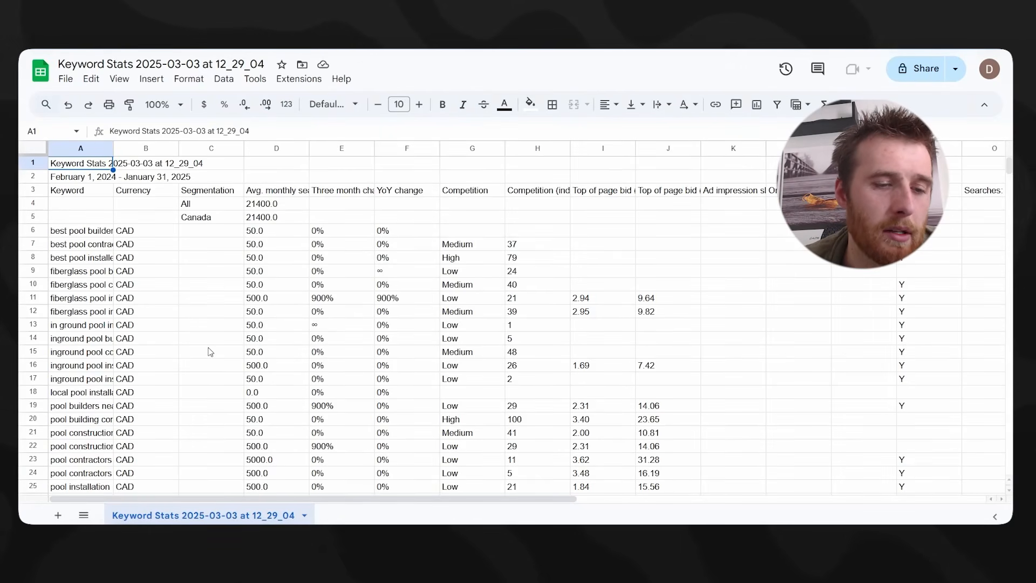
- Clear the Currency and Segmentation columns of the exported sheet, cells B3:C49
drag(139, 197, 221, 423)
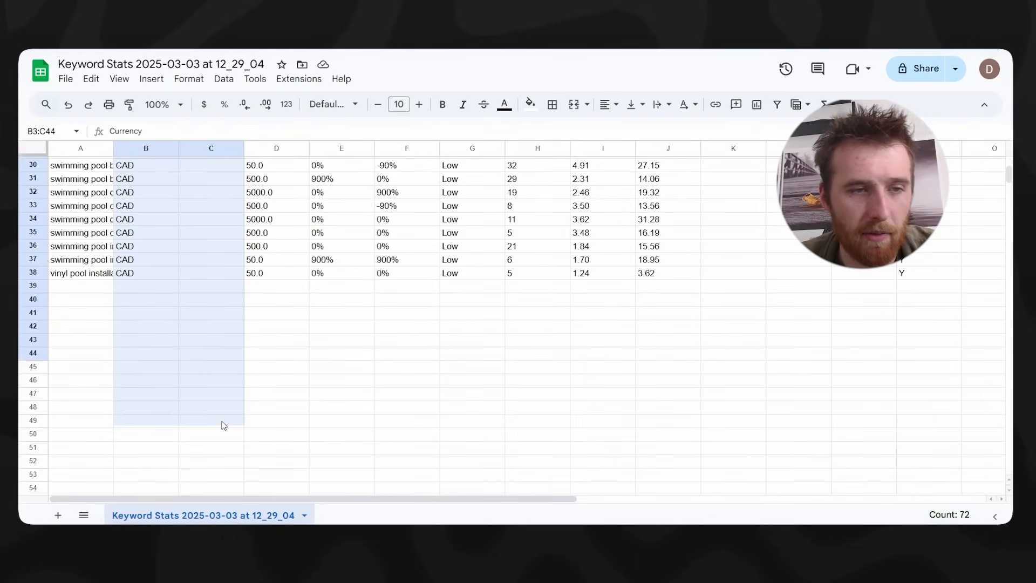
key(Delete)
scroll(233, 330, up, 6)
scroll(233, 330, up, 2)
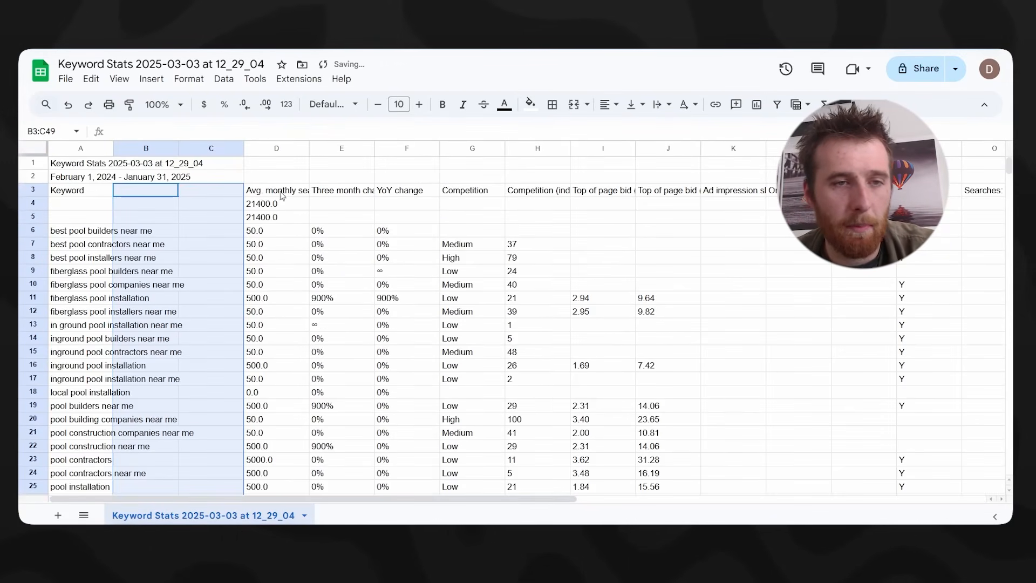
- Clear the metric cells E3:N40 and the Searches heading in O3 of the exported keyword sheet
drag(328, 190, 958, 410)
key(Delete)
scroll(528, 382, up, 5)
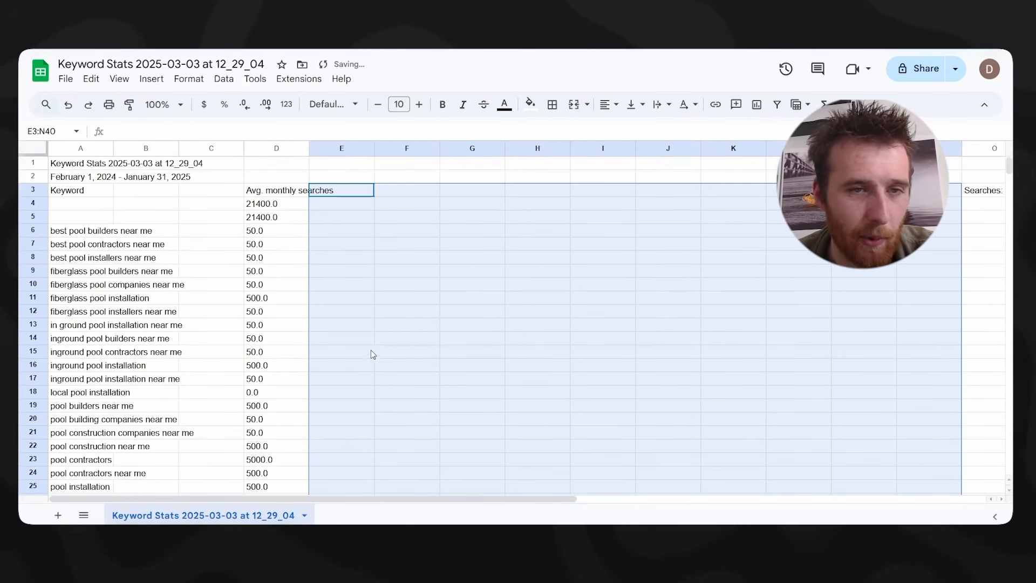
click(993, 190)
key(Delete)
- Clear the average monthly searches column, cells D2:D41, leaving only the keyword list
drag(274, 178, 279, 450)
key(Delete)
scroll(302, 440, up, 6)
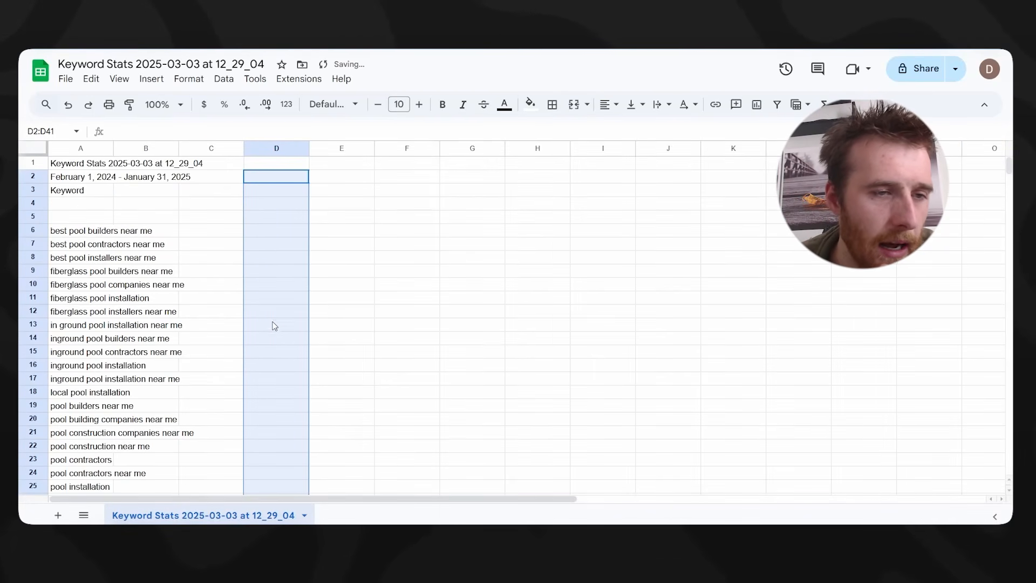
mouse_move(76, 234)
mouse_down()
mouse_move(79, 224)
mouse_move(80, 235)
mouse_up()
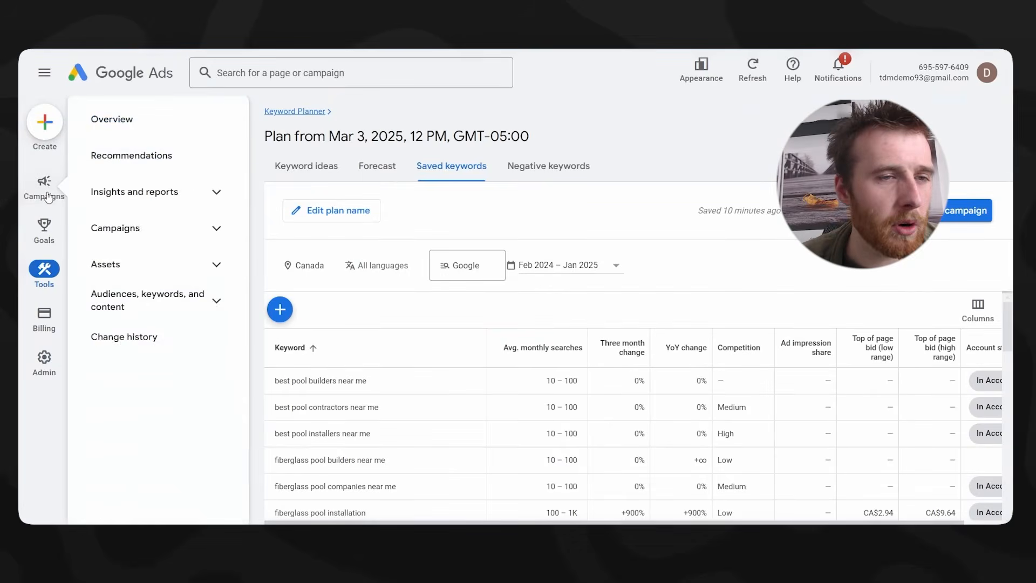
- Switch to Google Ads and open the Search keywords page for all campaigns
click(44, 182)
click(132, 237)
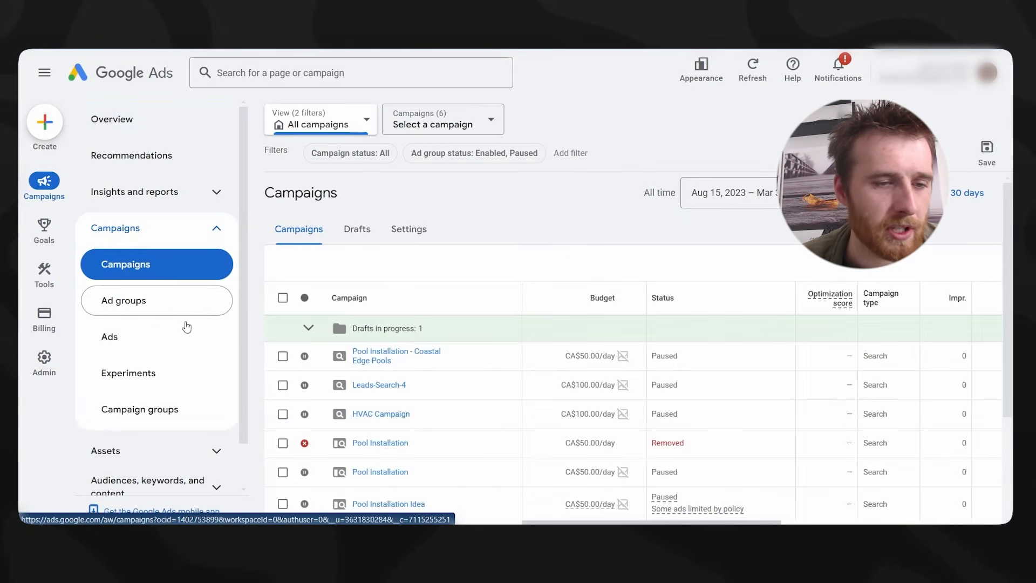
scroll(140, 394, down, 1)
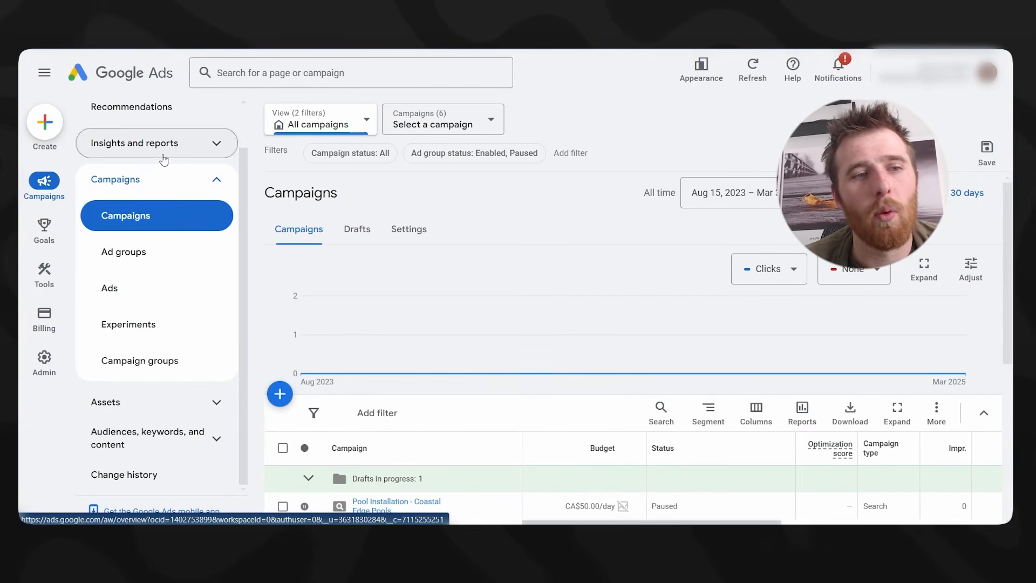
click(169, 402)
scroll(167, 402, down, 1)
click(165, 438)
scroll(163, 426, down, 2)
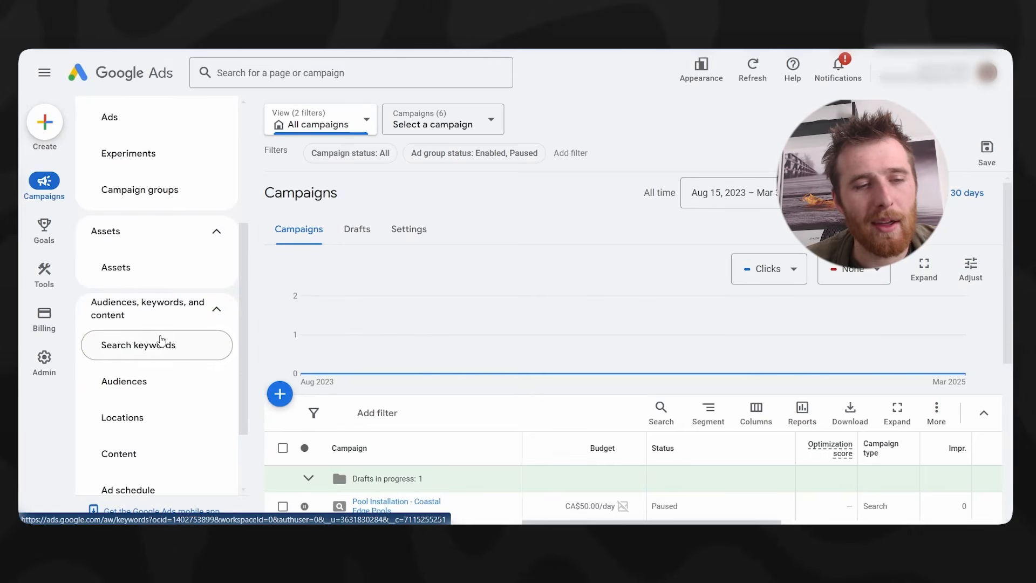
scroll(155, 431, down, 1)
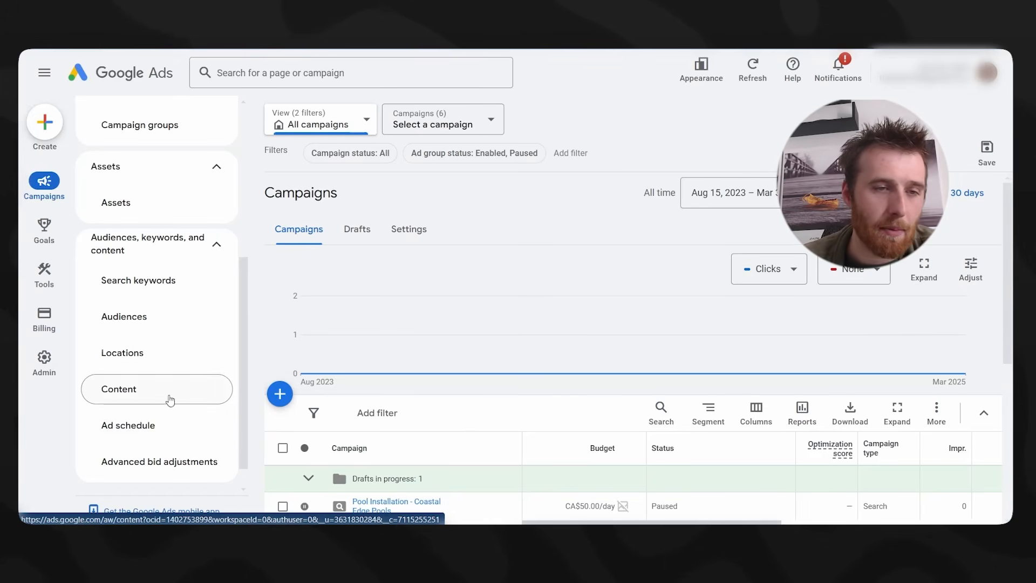
click(164, 294)
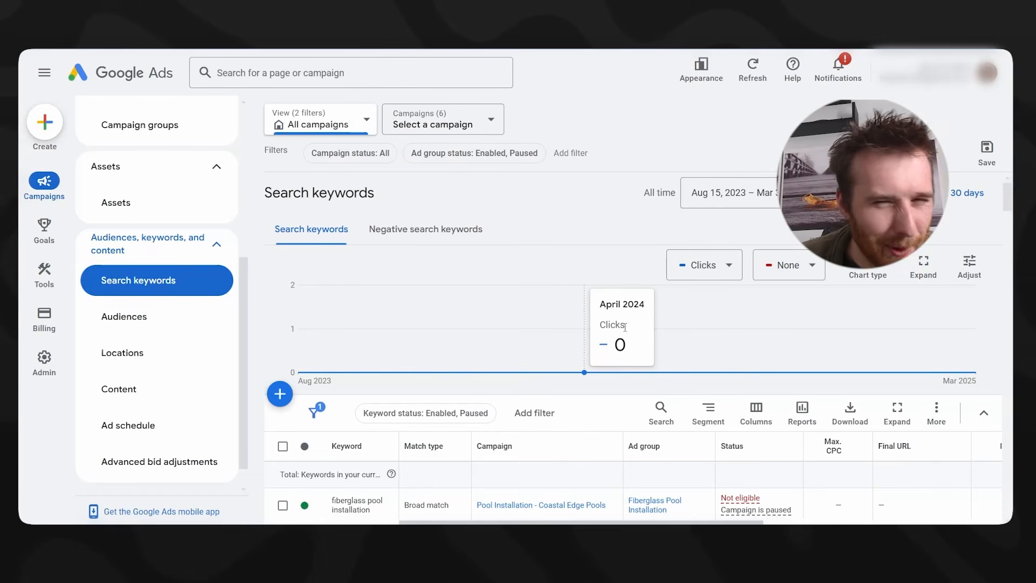
- Review the campaign keywords and the match type options for "fiberglass pool installers near me", keeping Phrase match
scroll(522, 473, down, 1)
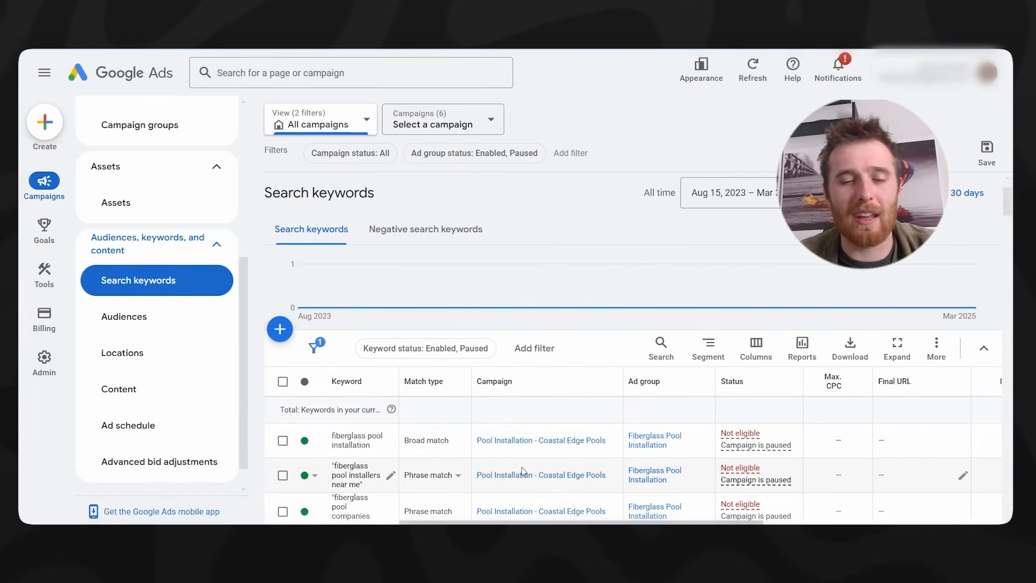
scroll(659, 407, down, 2)
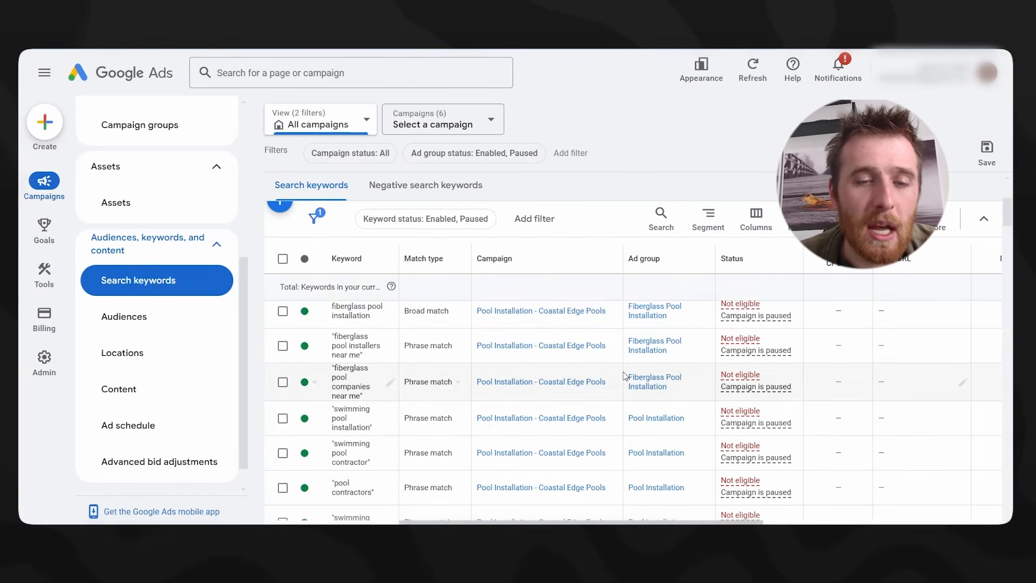
scroll(625, 376, up, 1)
scroll(431, 355, down, 2)
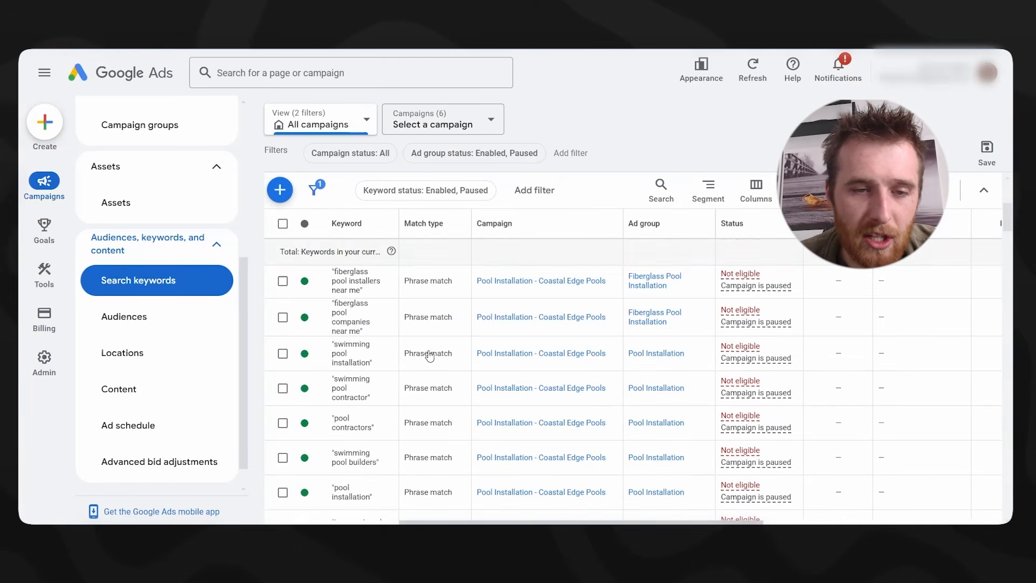
click(428, 282)
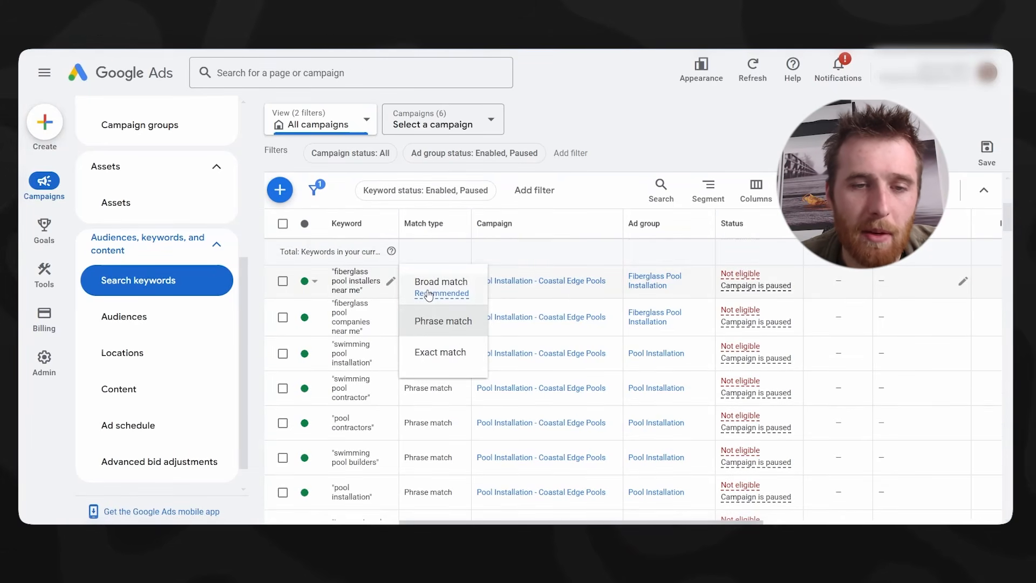
mouse_move(429, 296)
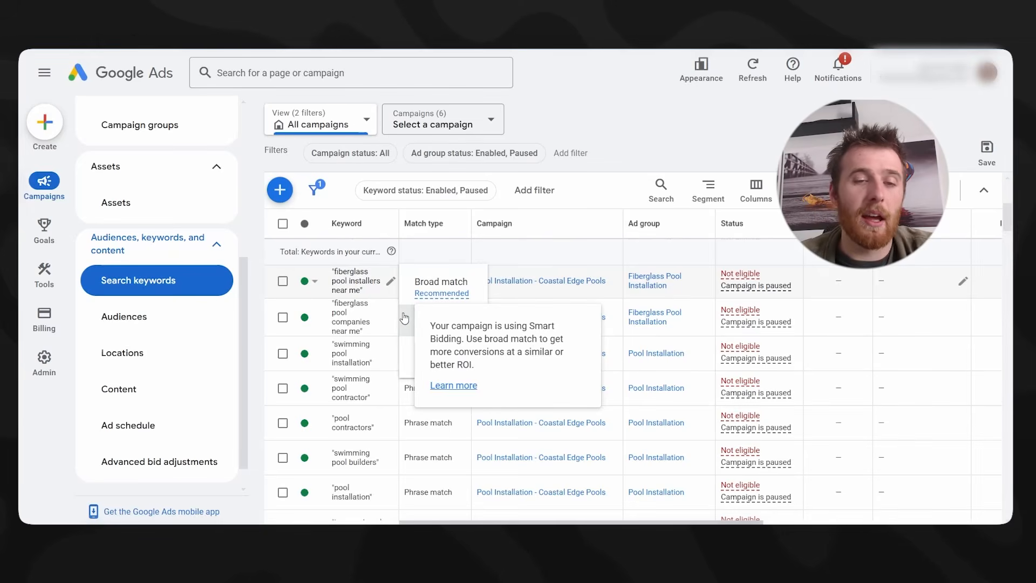
click(405, 321)
click(457, 297)
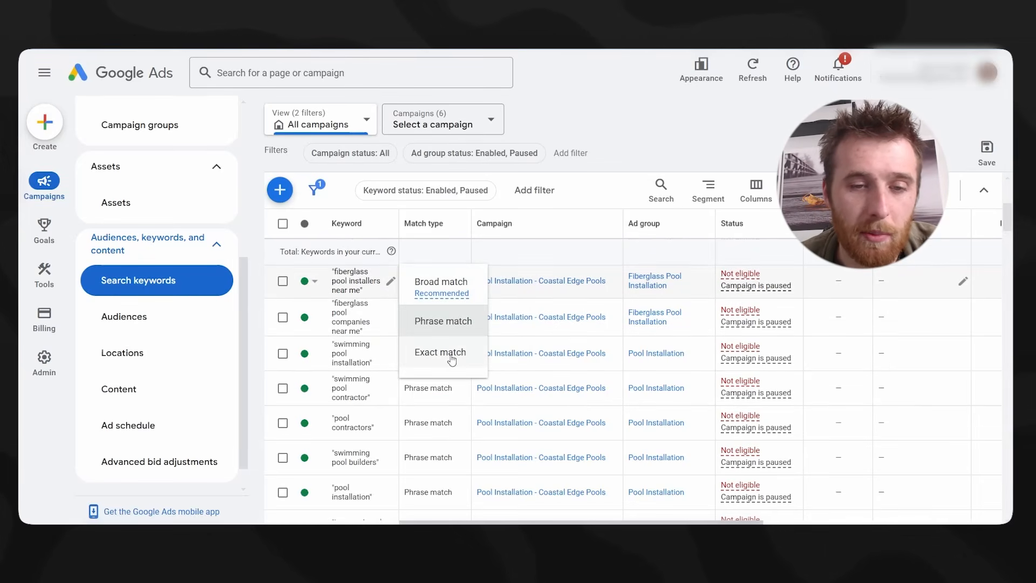
click(444, 322)
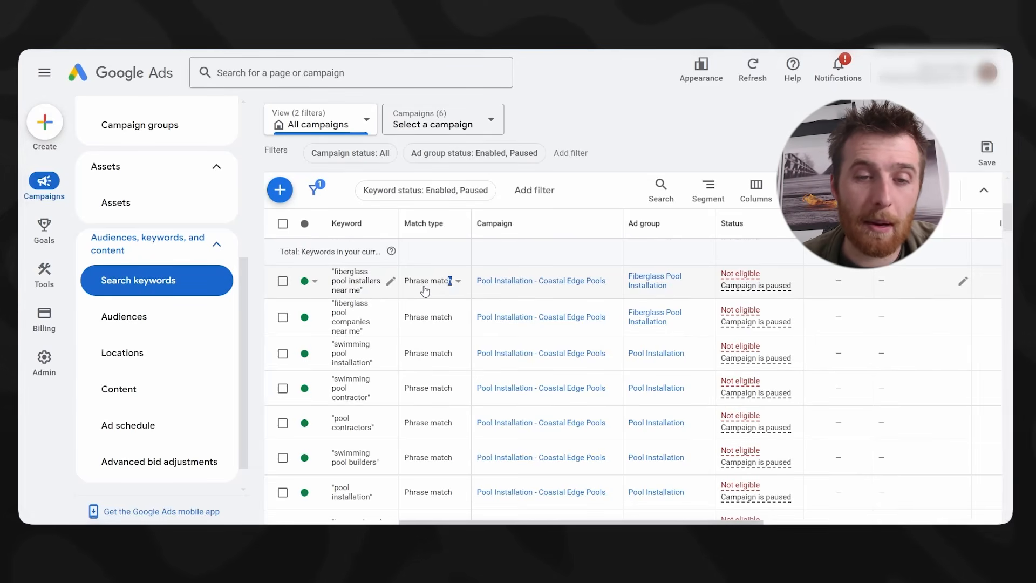
click(454, 283)
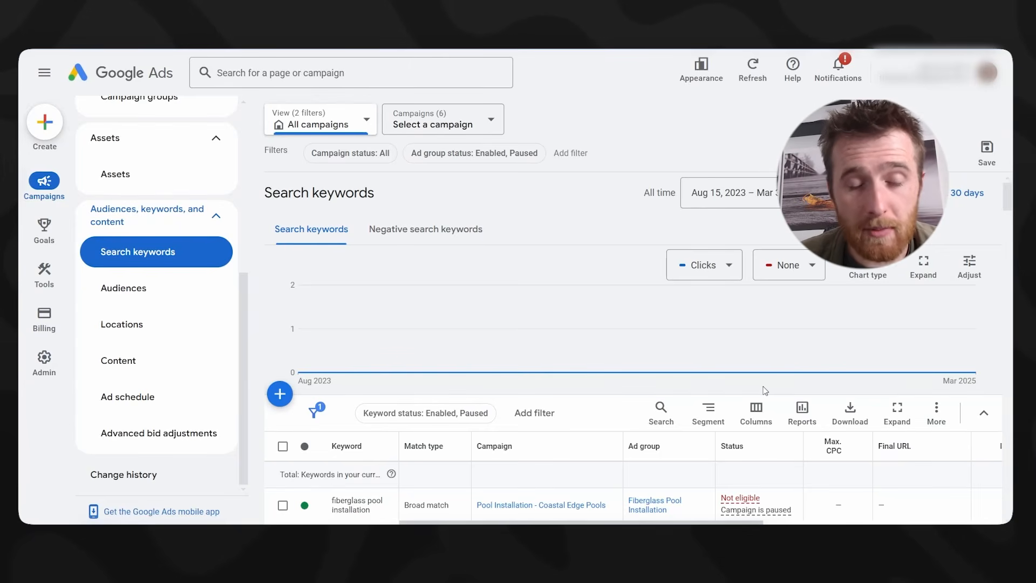
- Review the list of negative search keywords for all campaigns
click(419, 231)
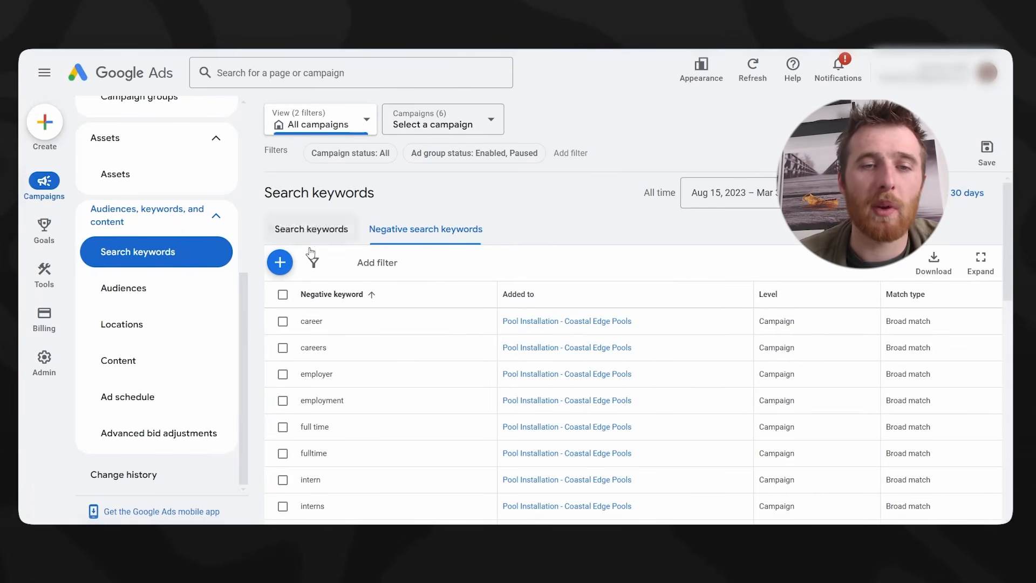
scroll(536, 295, down, 4)
scroll(536, 295, down, 3)
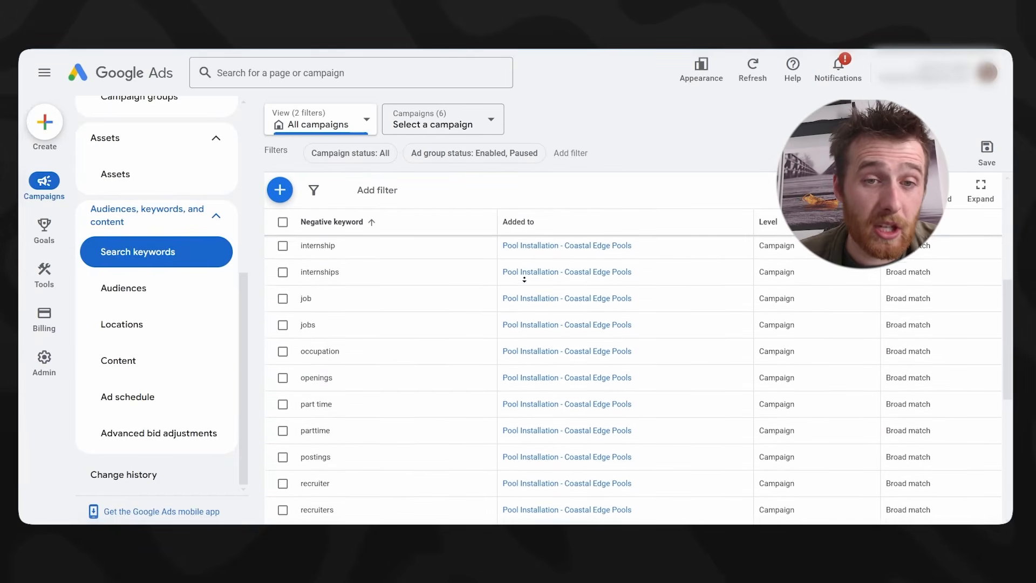
scroll(542, 270, up, 8)
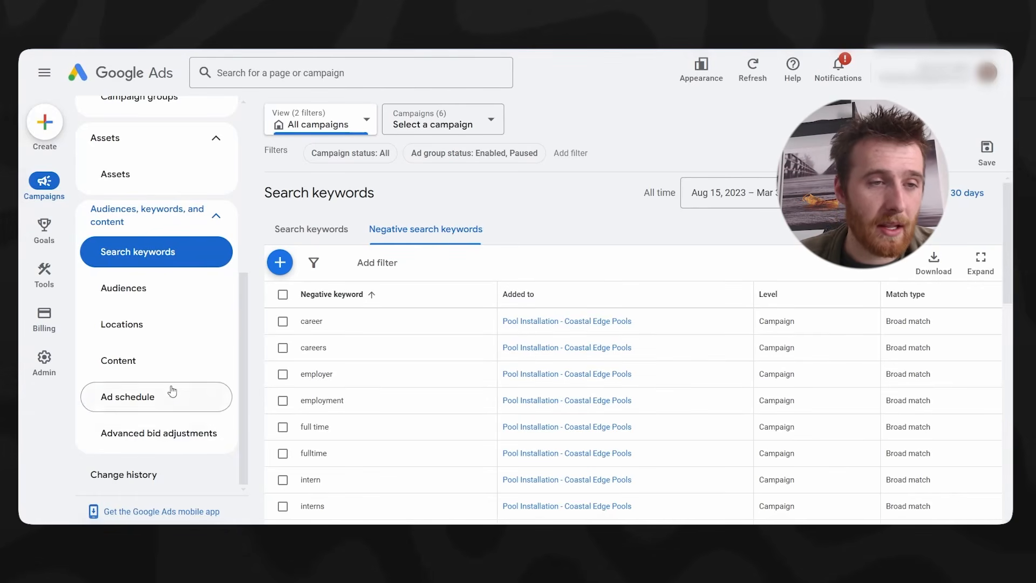
- Open the Search terms report for all campaigns
scroll(173, 394, up, 5)
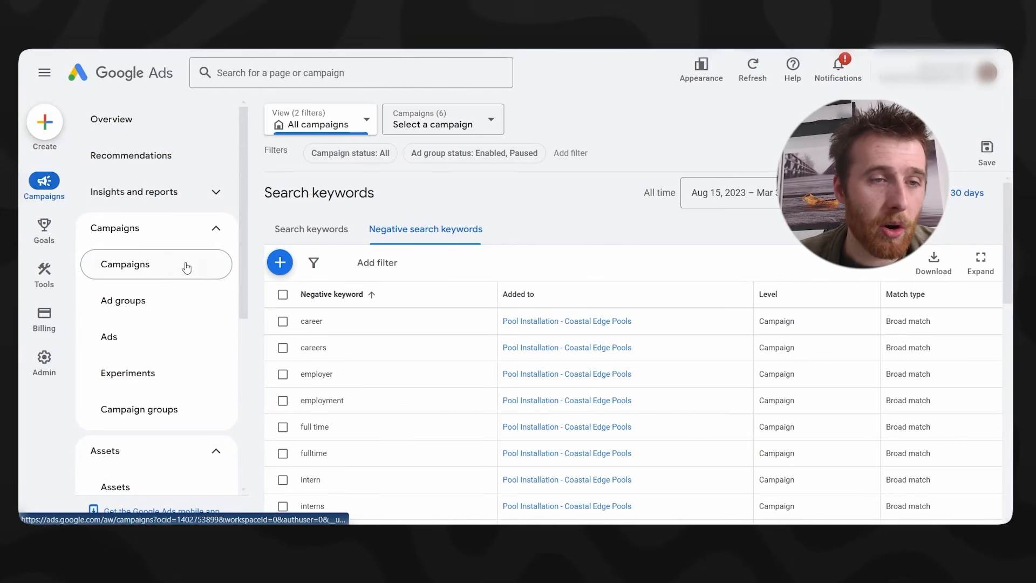
click(144, 194)
click(132, 310)
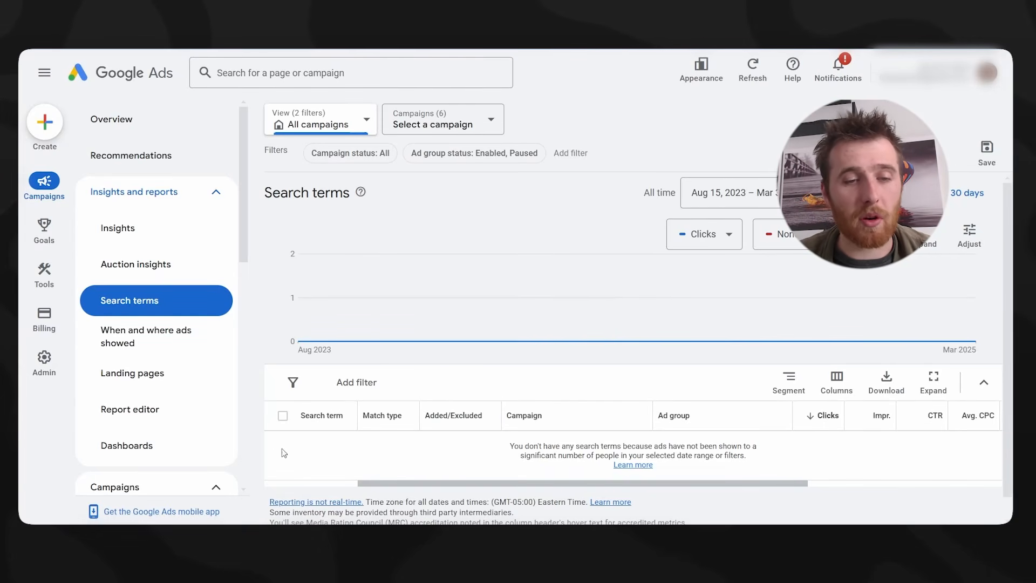
mouse_move(313, 418)
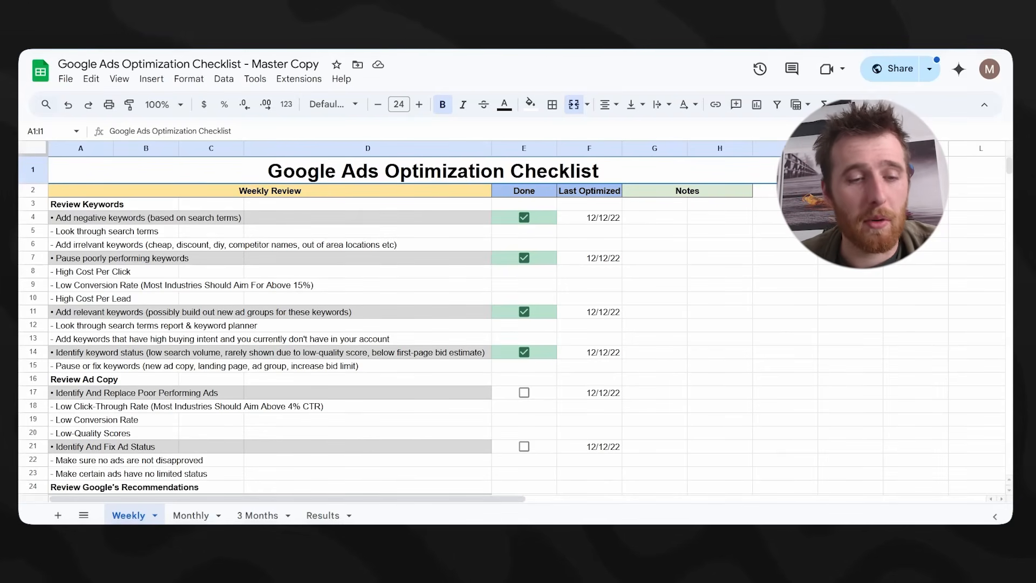
- Look through the Monthly, 3 Months, Results and Weekly sheets of the Google Ads Optimization Checklist in Google Sheets
click(186, 516)
click(260, 516)
click(323, 516)
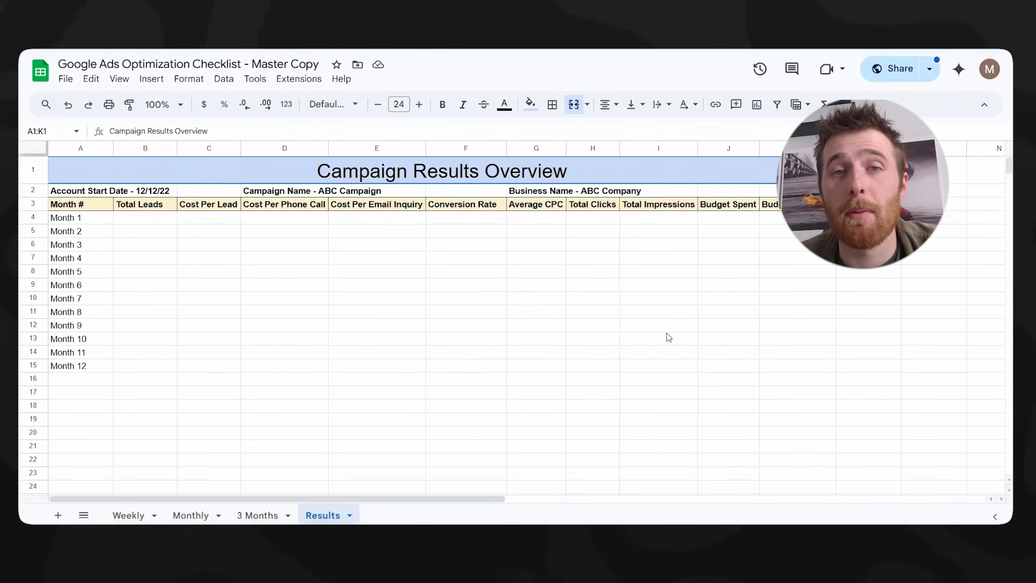
click(128, 515)
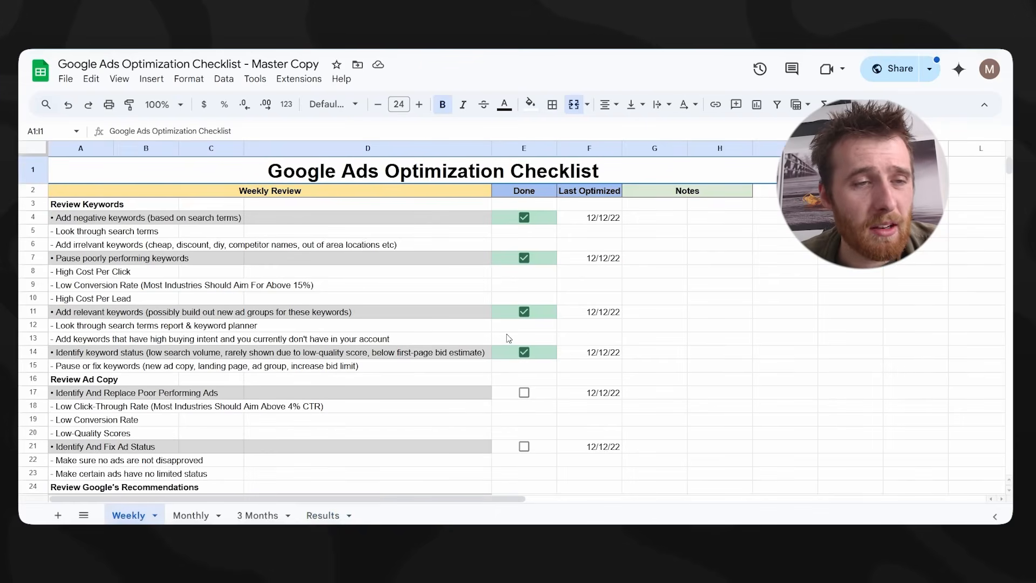
scroll(736, 306, down, 5)
scroll(734, 313, up, 5)
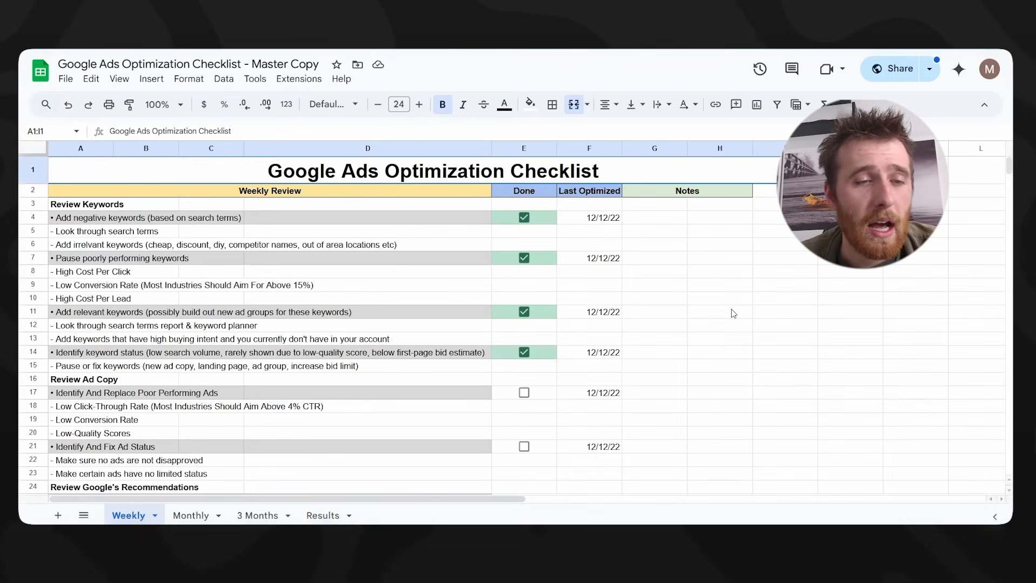